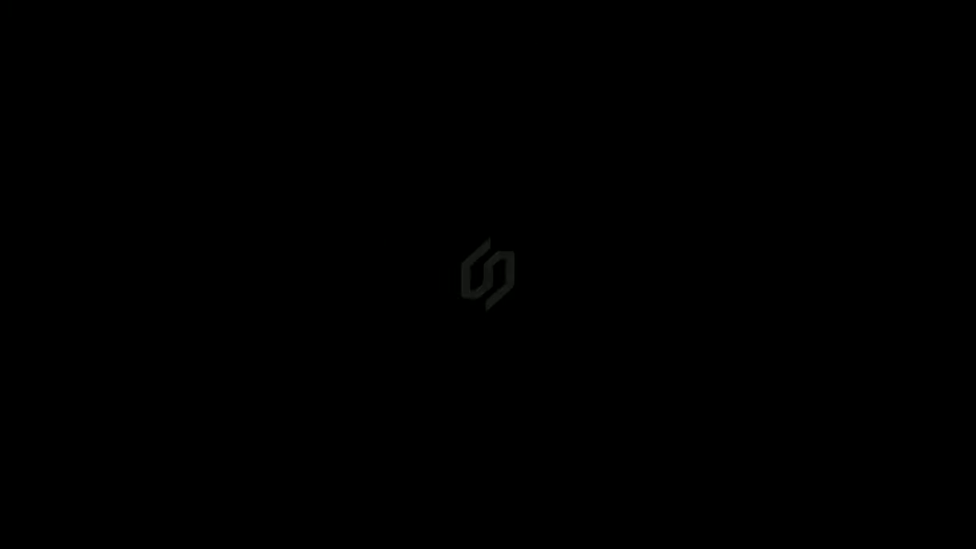
Fill a tall rectangular selection with white to make the first column.
key(m)
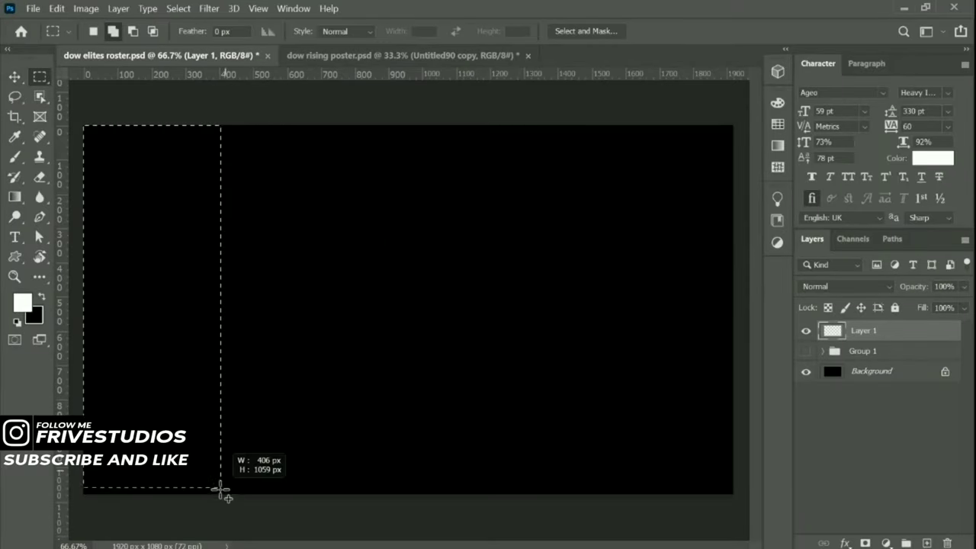
key(alt+BackSpace)
key(ctrl+d)
Duplicate the white column and space the copies out to the right.
key(ctrl+j)
key(v)
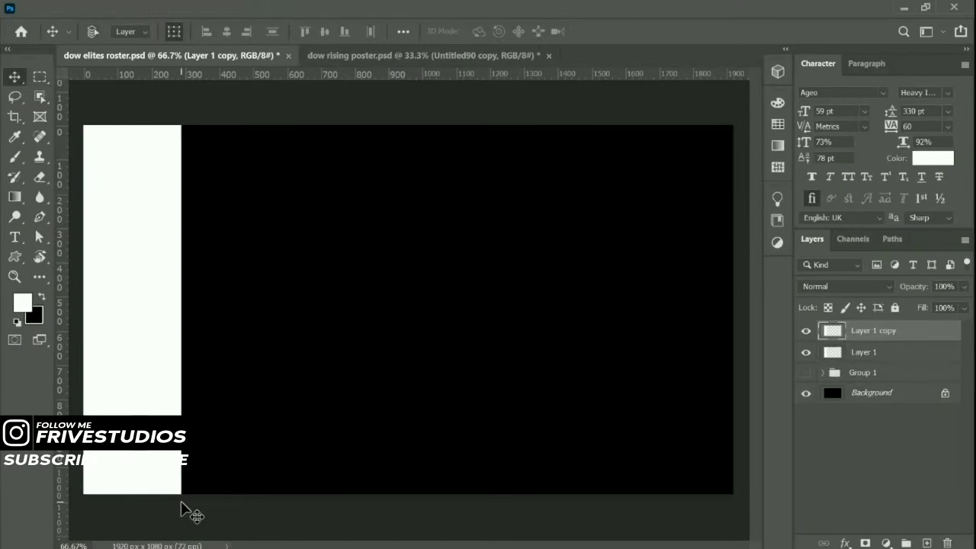
drag(183, 509, 268, 347)
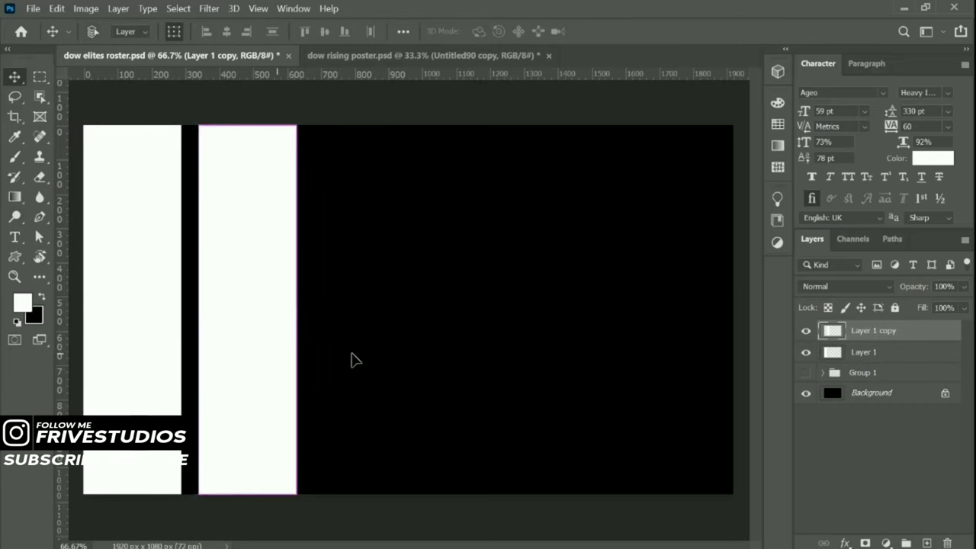
drag(266, 353, 598, 366)
key(ctrl+j)
key(ctrl+j)
key(ctrl+j)
Group the five white column layers and centre them horizontally on the canvas.
shift+click(814, 418)
key(ctrl+e)
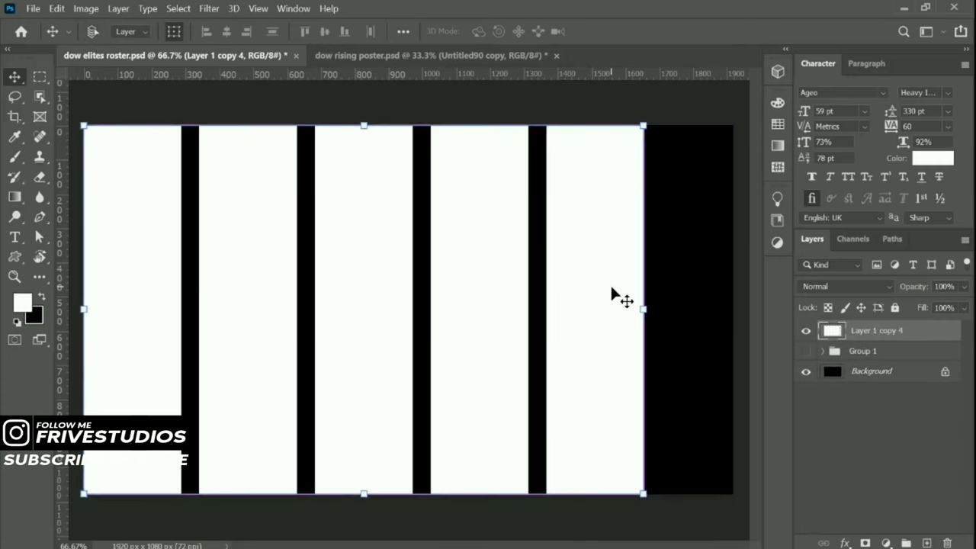
key(ctrl+z)
key(ctrl+g)
key(ctrl+t)
drag(426, 273, 469, 271)
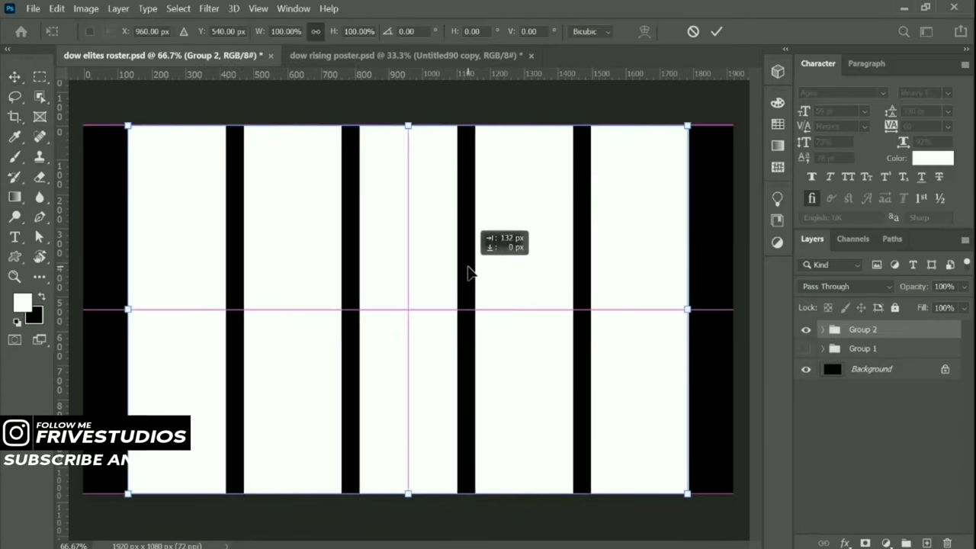
key(Return)
key(m)
drag(95, 124, 759, 244)
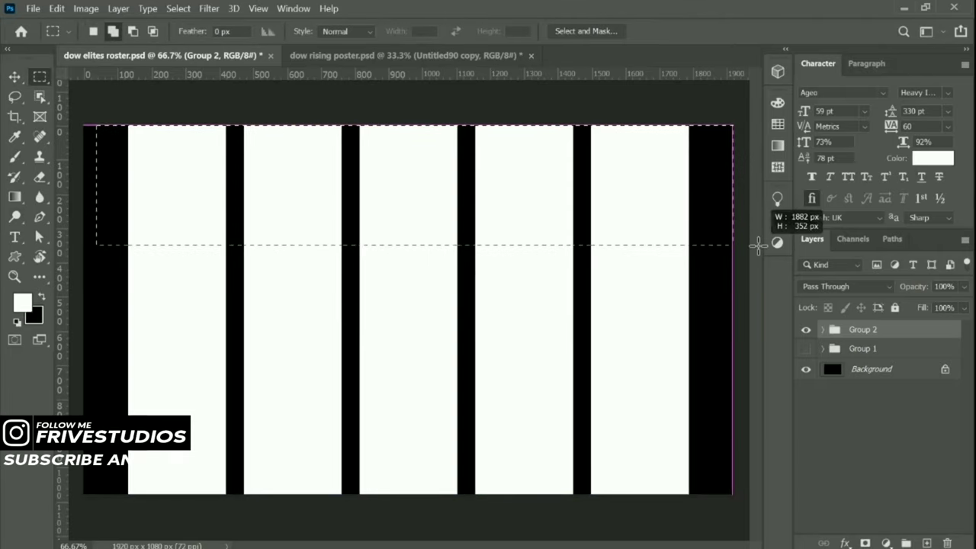
Put the columns group below the photos group and hide all but one photo.
key(ctrl+d)
key(v)
drag(869, 329, 886, 363)
click(806, 329)
click(823, 333)
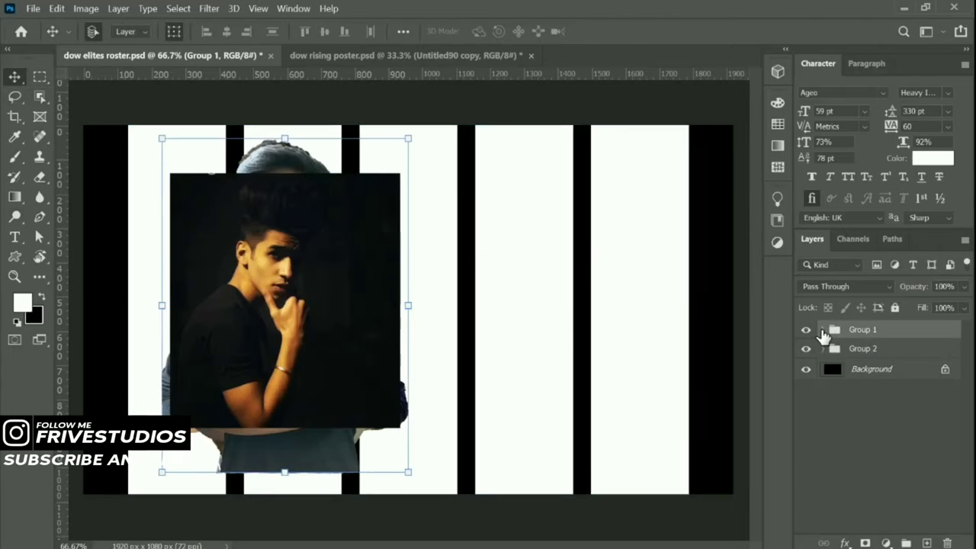
click(826, 458)
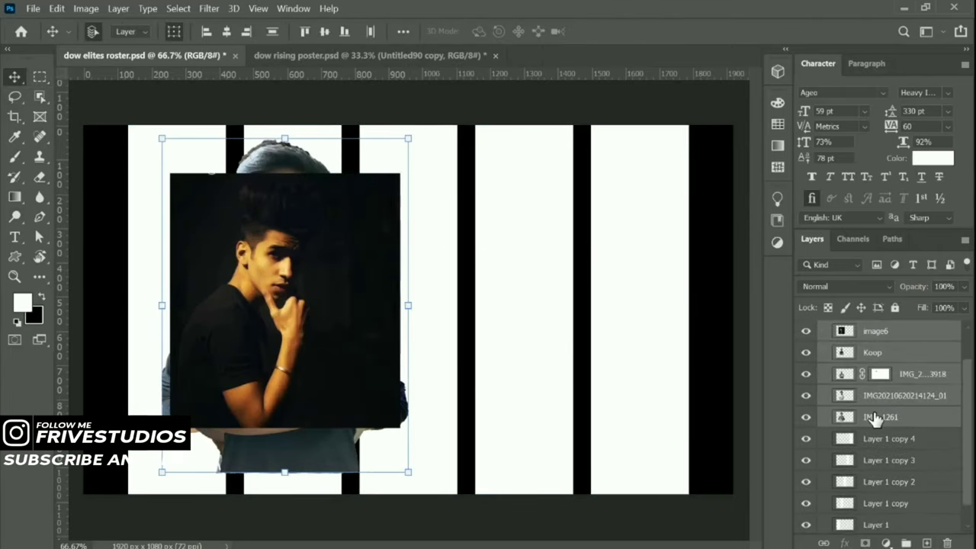
click(871, 330)
drag(806, 349, 806, 414)
Add a mid-height horizontal guide and scale IMG_1261 with its top on the guide.
click(880, 435)
drag(159, 135, 202, 255)
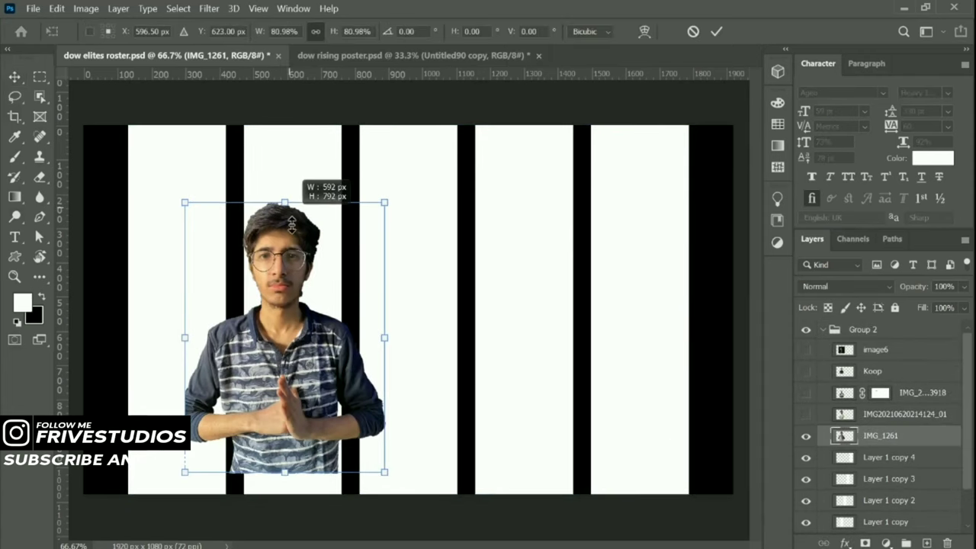
mouse_move(299, 371)
mouse_down()
mouse_move(194, 396)
mouse_move(195, 405)
mouse_up()
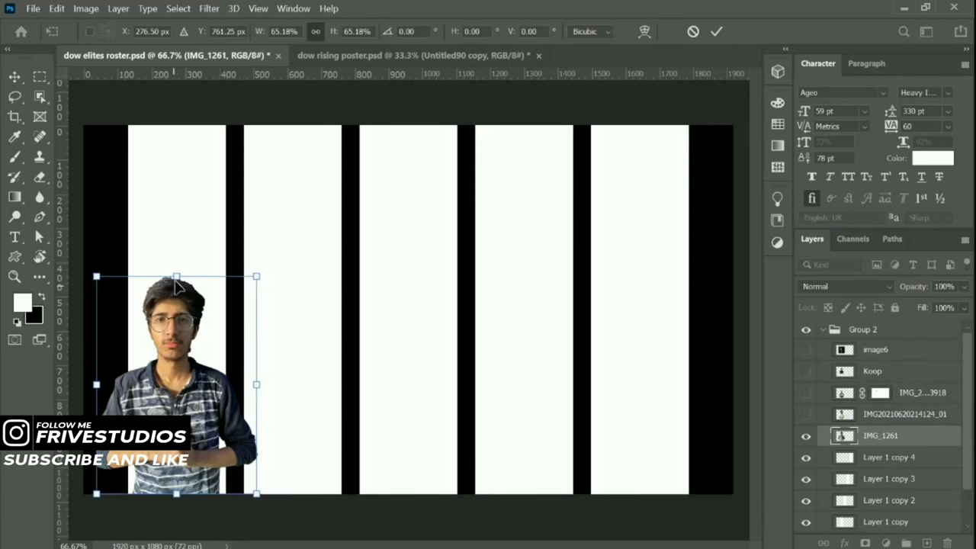
click(694, 31)
drag(600, 74, 639, 310)
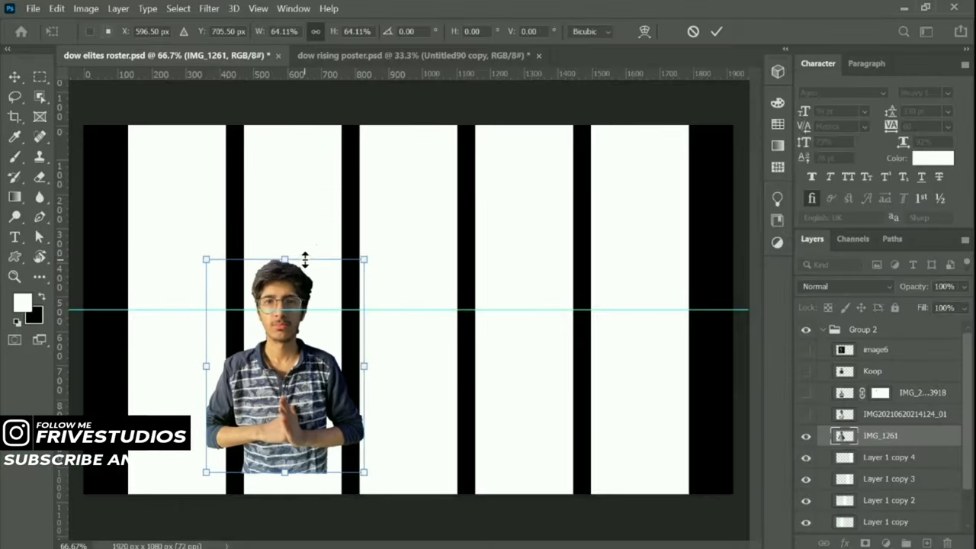
drag(200, 319, 178, 311)
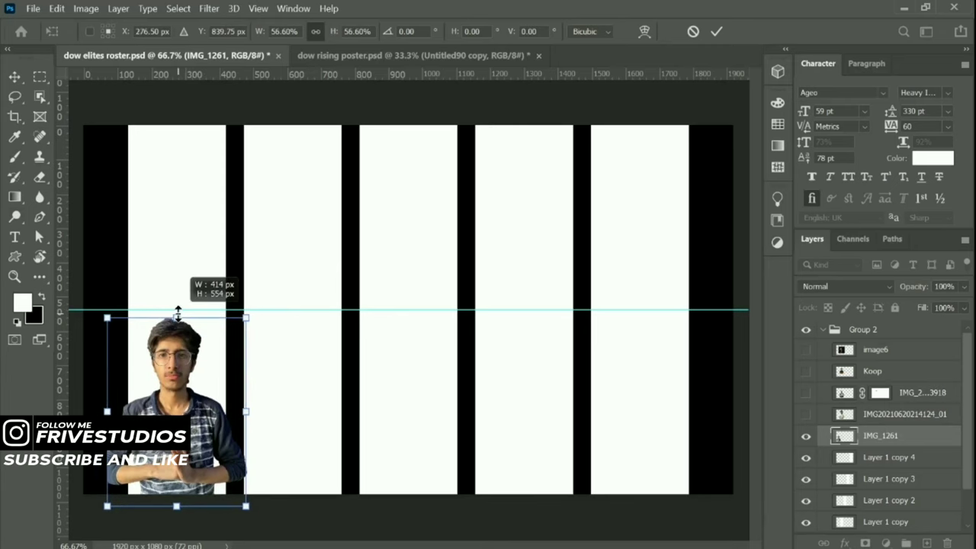
drag(182, 376, 181, 373)
key(Return)
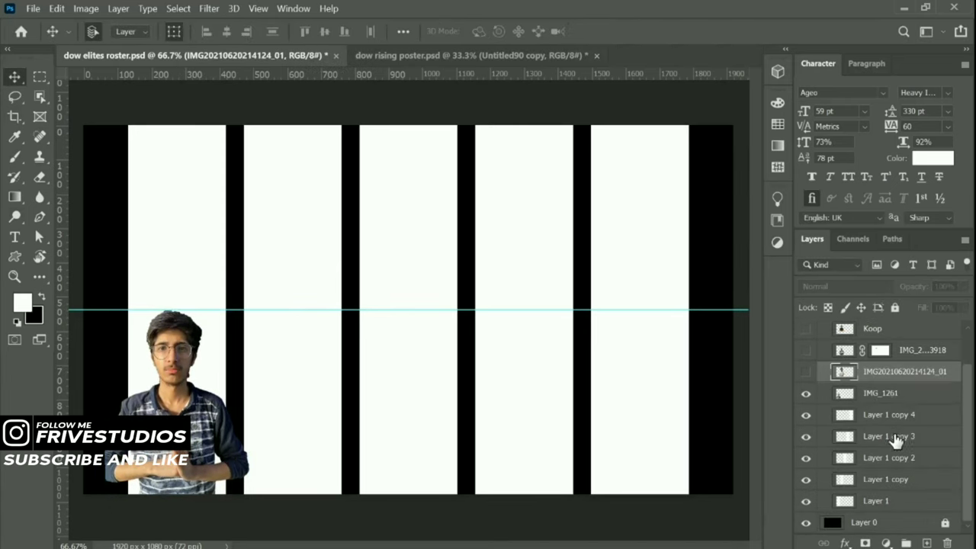
mouse_move(877, 393)
mouse_down()
mouse_move(877, 490)
mouse_move(884, 457)
mouse_up()
click(875, 371)
click(806, 371)
click(805, 458)
drag(885, 371, 814, 488)
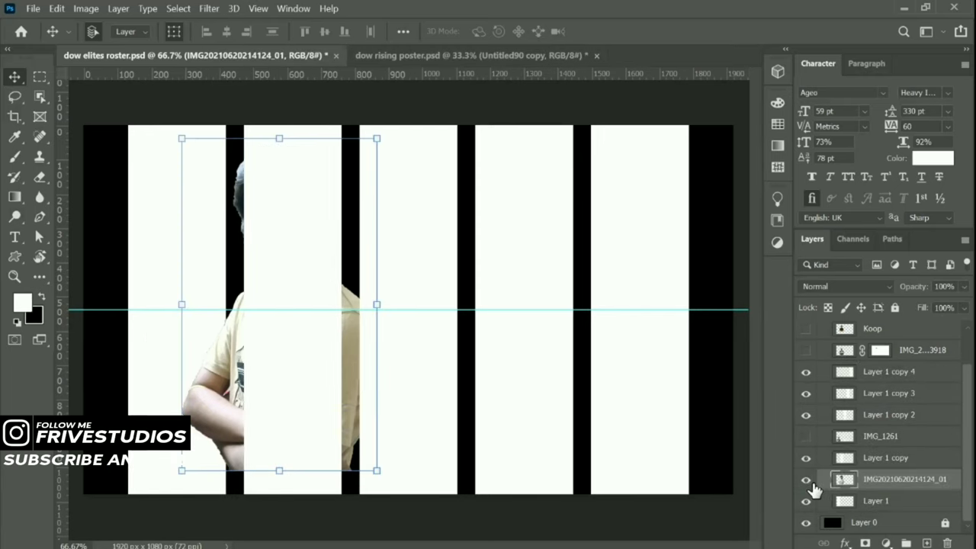
alt+click(907, 485)
Scale and position the tan-shirt player's photo to fit the first column.
key(ctrl+t)
drag(309, 312, 244, 279)
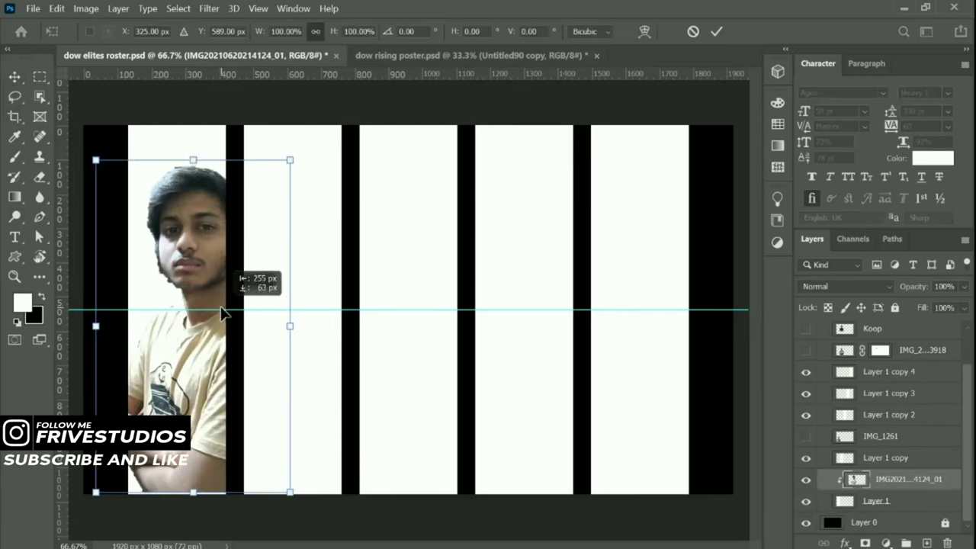
mouse_move(192, 157)
mouse_down()
mouse_move(211, 270)
mouse_move(196, 371)
mouse_move(187, 369)
mouse_up()
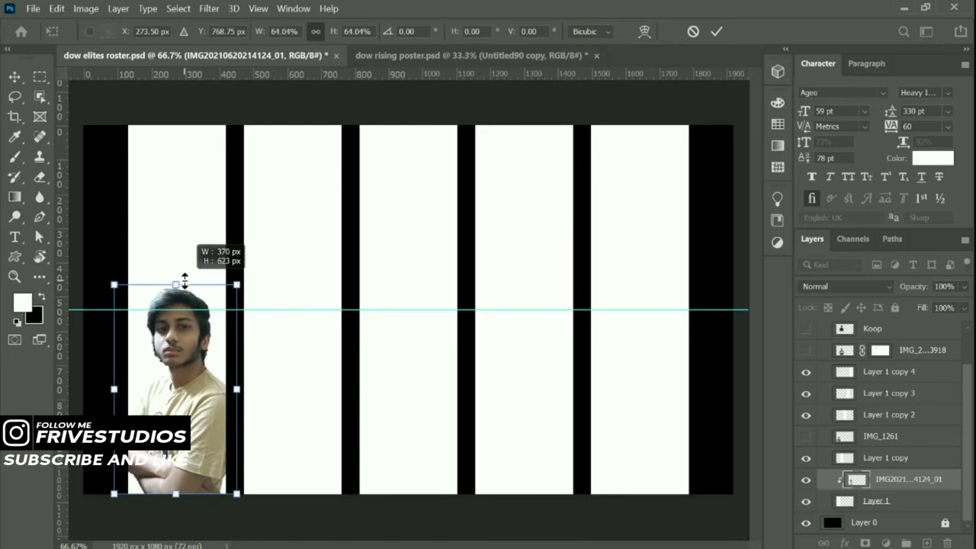
drag(176, 311, 174, 282)
key(Return)
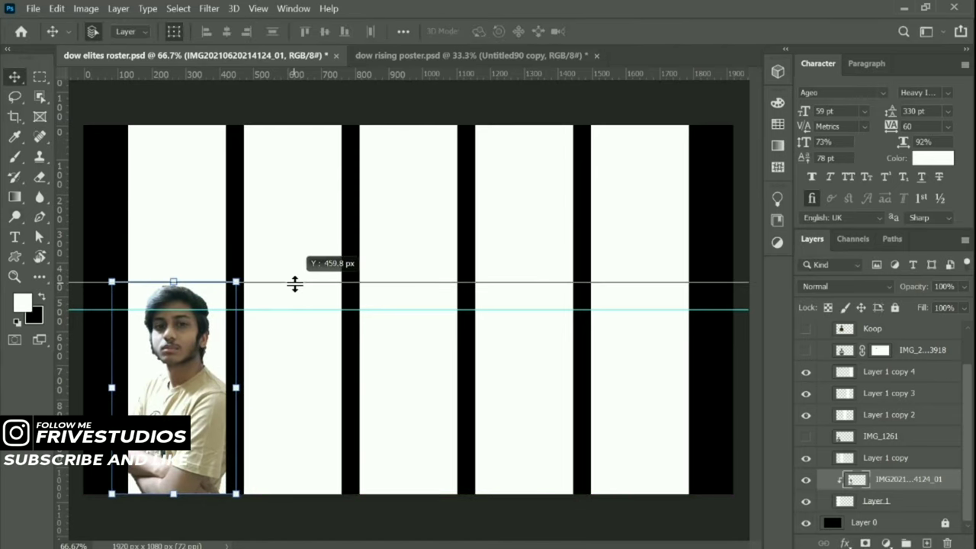
Raise the guide to head height and clip the glasses player (IMG_1261) into column two.
drag(271, 311, 294, 282)
click(806, 436)
click(848, 440)
mouse_move(184, 339)
mouse_down()
mouse_move(294, 340)
mouse_move(289, 283)
mouse_up()
key(ctrl+t)
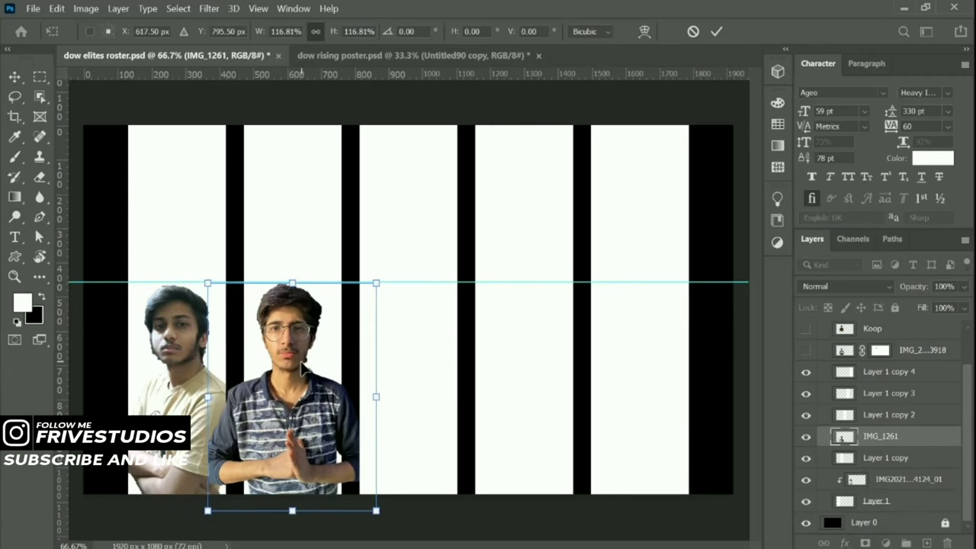
key(Return)
alt+click(900, 447)
click(292, 287)
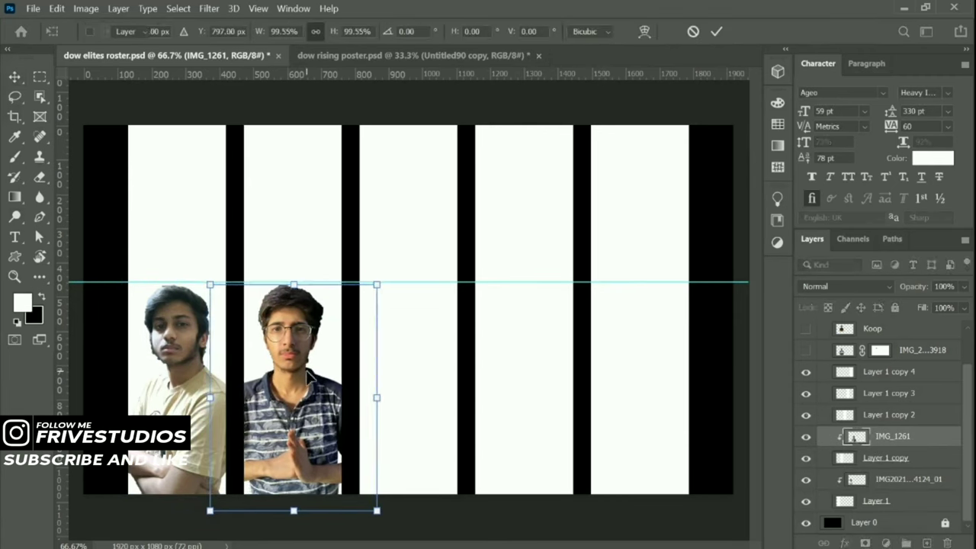
key(Return)
Show the NEVER SETTLE player's photo and move it over the fourth column.
click(914, 350)
click(806, 350)
drag(877, 350, 912, 382)
mouse_move(292, 377)
mouse_down()
mouse_move(521, 377)
mouse_move(556, 391)
mouse_up()
Clip the NEVER SETTLE photo into the fourth column and resize it.
alt+click(915, 382)
key(ctrl+t)
mouse_move(525, 535)
mouse_down()
mouse_move(525, 503)
mouse_move(525, 516)
mouse_up()
drag(524, 457, 529, 456)
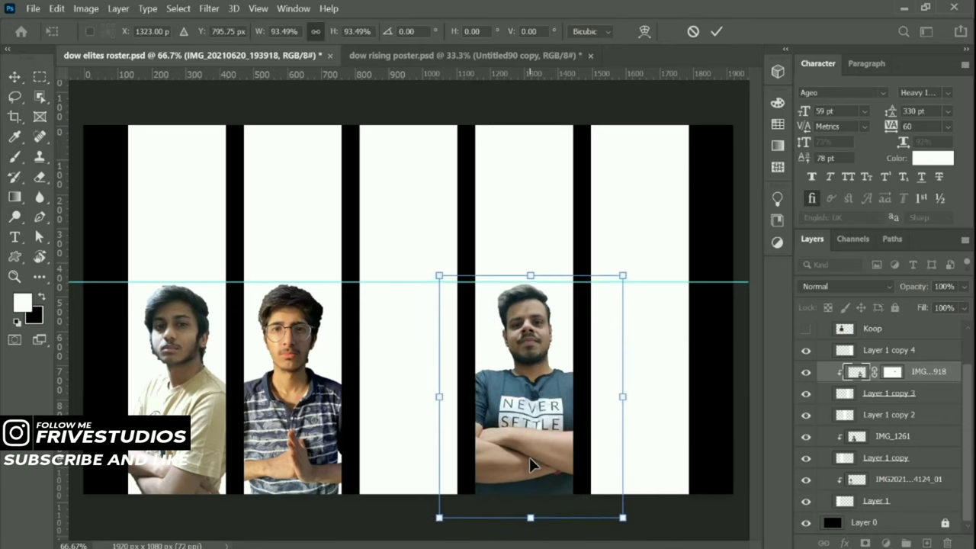
key(Return)
Adjust the glasses photo's bottom edge and stretch the fourth photo to fill its column.
ctrl+click(292, 397)
key(ctrl+t)
drag(292, 510, 296, 516)
key(Return)
ctrl+click(526, 396)
key(ctrl+t)
drag(529, 516, 534, 533)
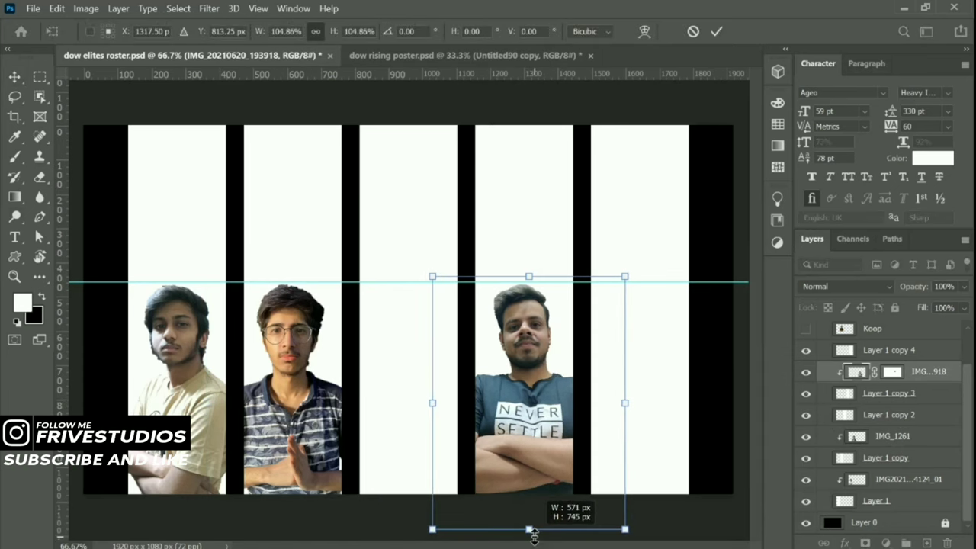
key(Return)
Show the Koop photo and clip the green-shirt player into the third column.
scroll(876, 382, up, 1)
click(805, 348)
drag(843, 348, 837, 412)
drag(282, 247, 410, 338)
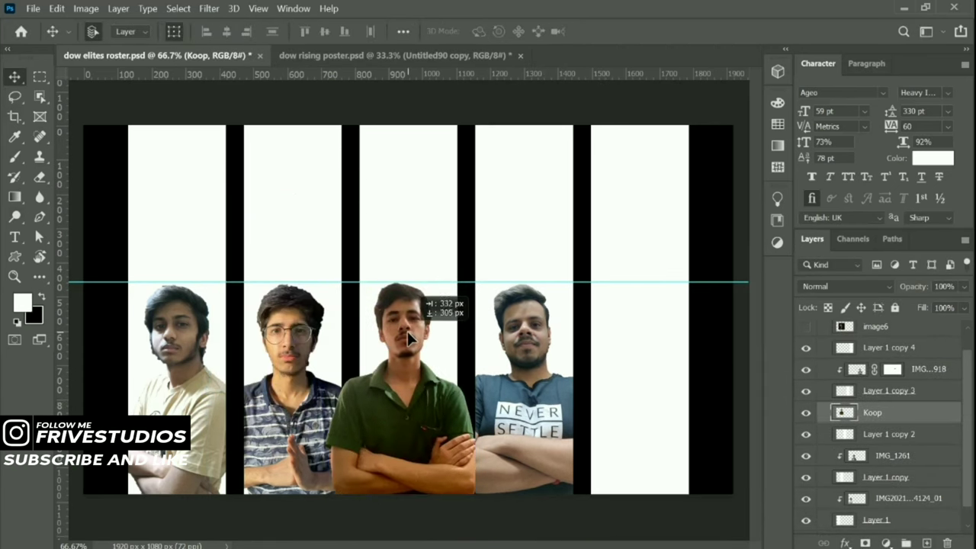
alt+click(902, 419)
key(ctrl+t)
drag(419, 379, 424, 381)
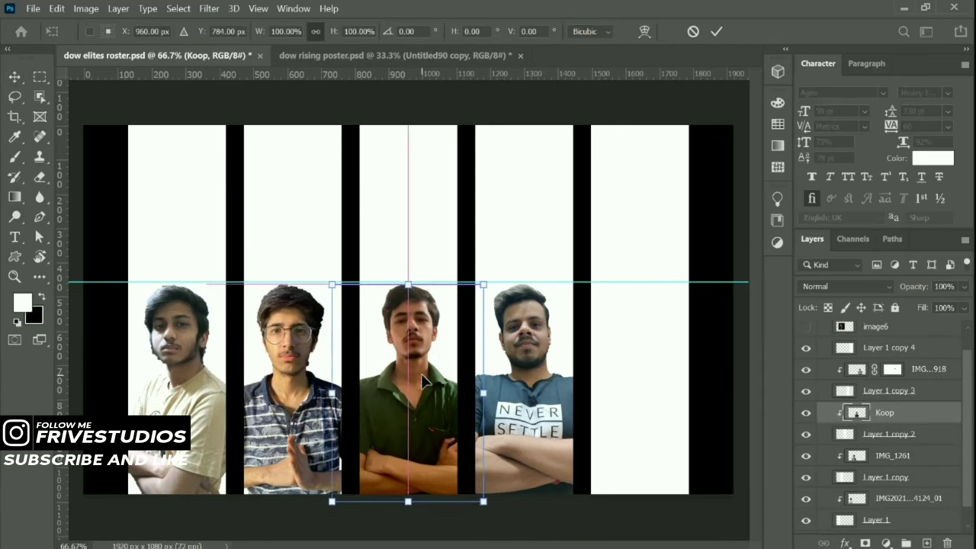
key(Return)
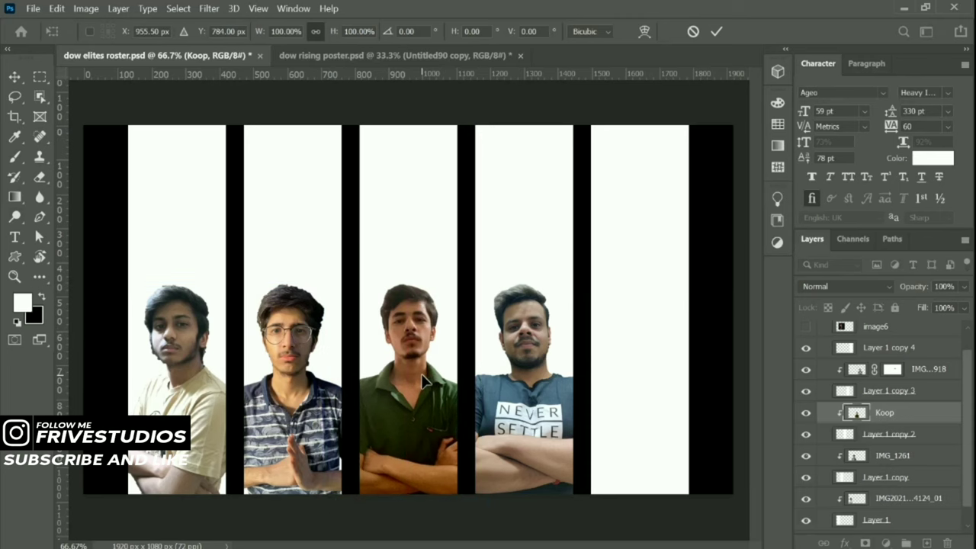
key(Return)
Show the dark image6 portrait and move it onto the columns.
click(806, 326)
click(875, 327)
drag(290, 213, 499, 227)
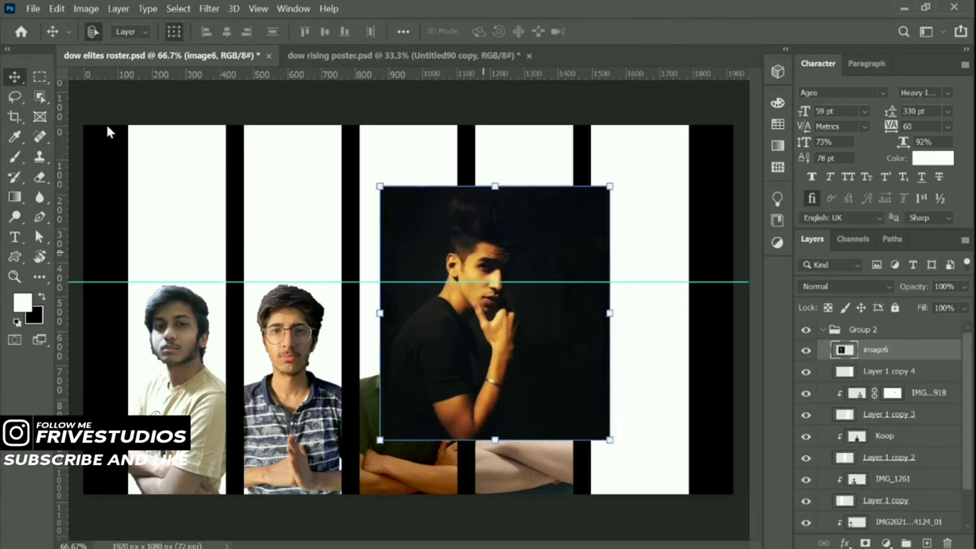
Move the image6 portrait over the fifth column and clip it there.
key(m)
key(ctrl+d)
key(v)
drag(478, 348, 632, 388)
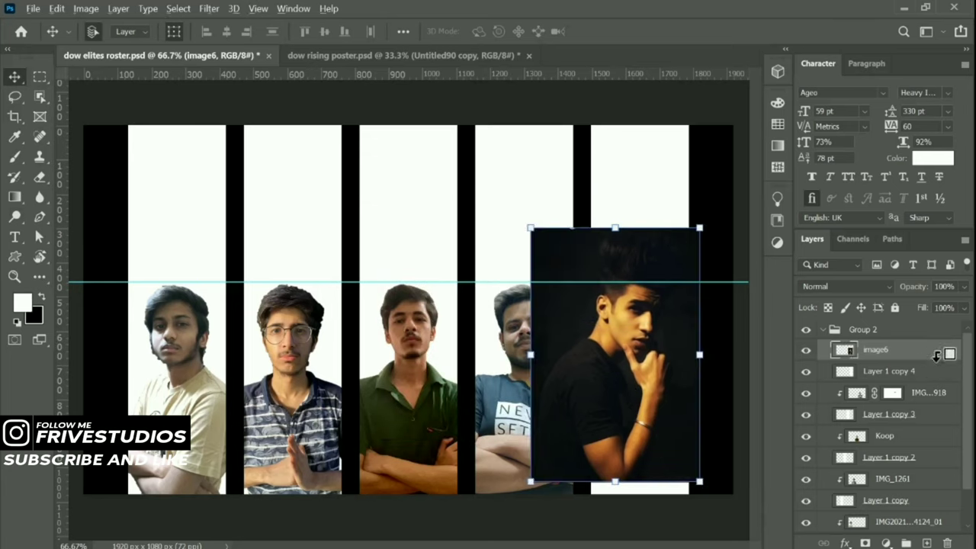
key(ctrl+alt+g)
mouse_move(631, 343)
mouse_down()
mouse_move(644, 369)
mouse_move(651, 365)
mouse_up()
Flip the portrait horizontally and scale it to about 84%, top aligned to the guide.
right_click(644, 369)
click(678, 338)
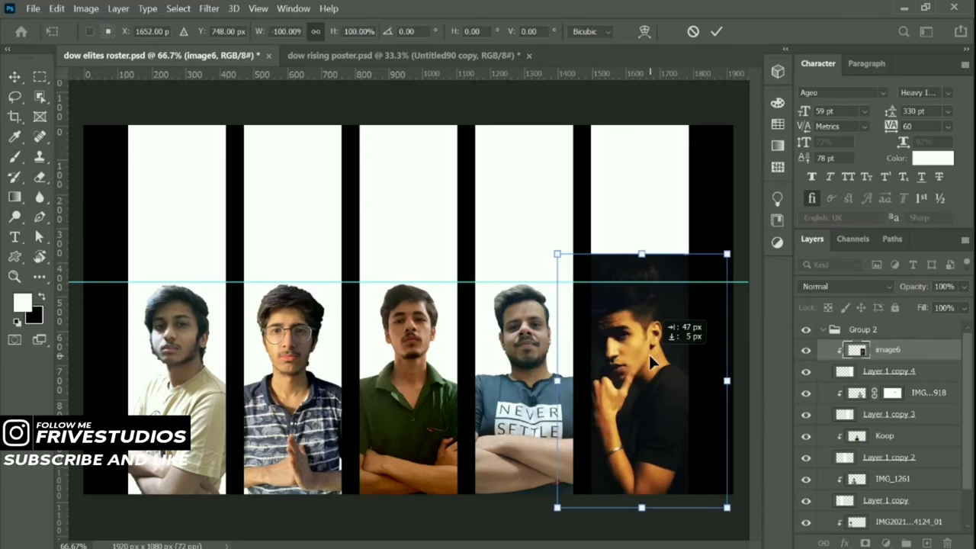
drag(641, 254, 636, 297)
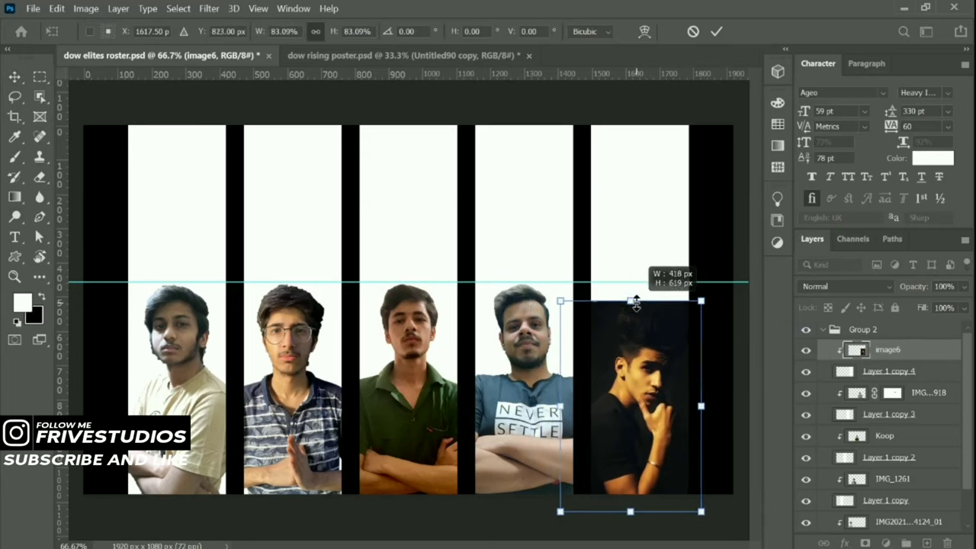
drag(654, 335, 667, 364)
drag(639, 492, 638, 497)
drag(671, 457, 660, 458)
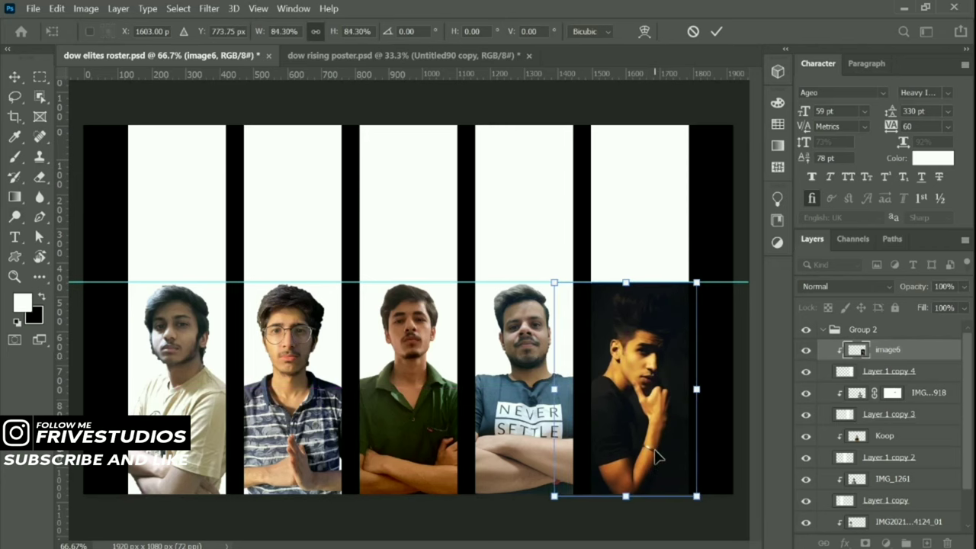
key(Return)
scroll(654, 374, down, 3)
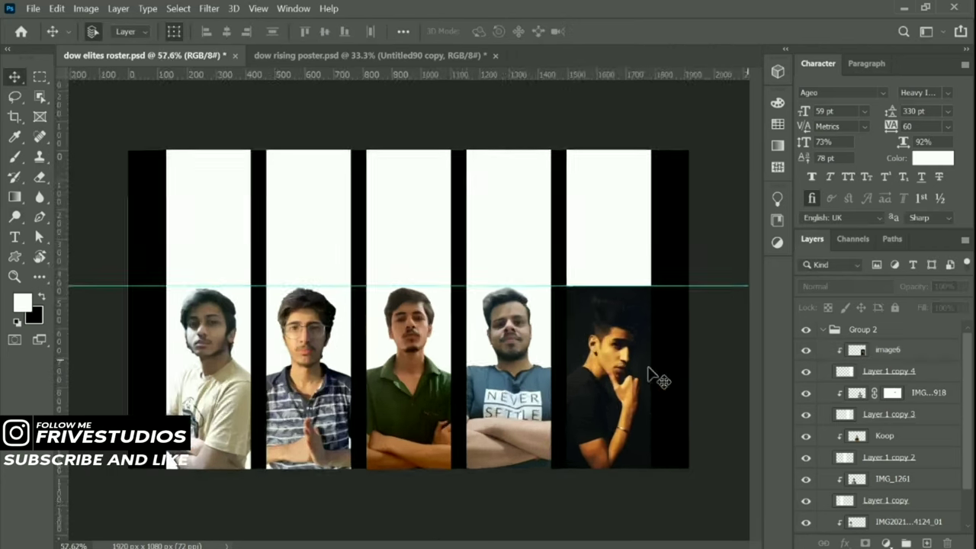
scroll(653, 374, up, 6)
With the image6 layer active, start a Pen path at the player's outline.
click(860, 345)
right_click(39, 216)
click(218, 214)
scroll(396, 358, up, 4)
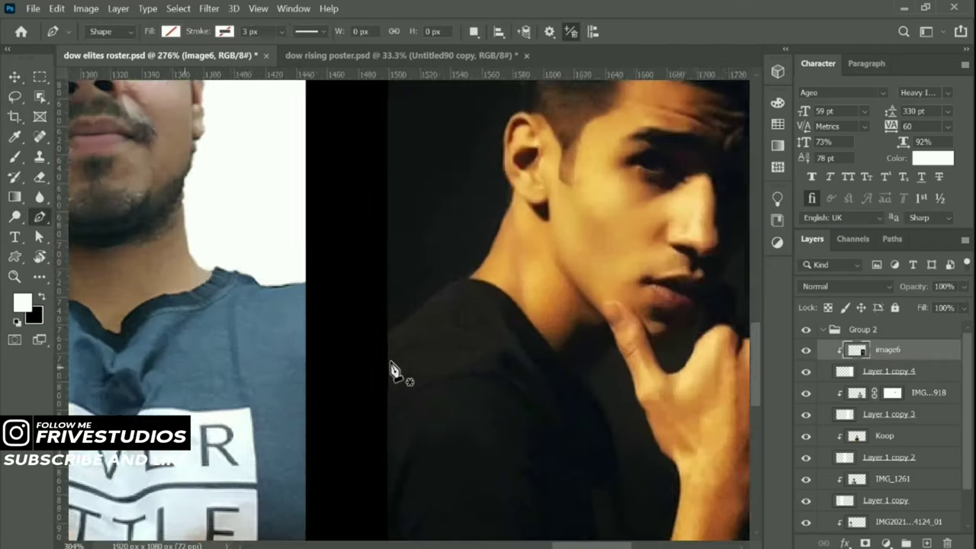
scroll(396, 336, up, 4)
click(381, 327)
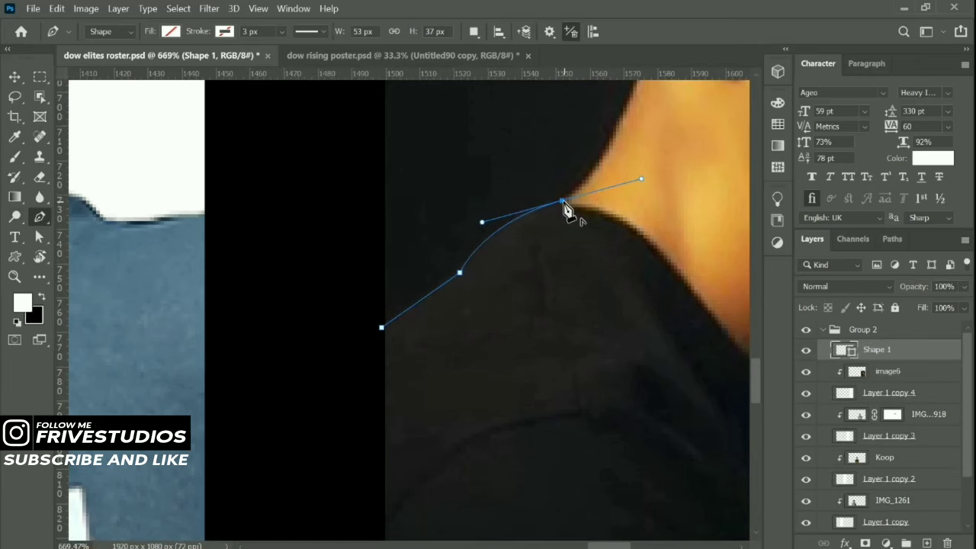
Extend the path past the ear and along the hair outline.
scroll(617, 339, up, 3)
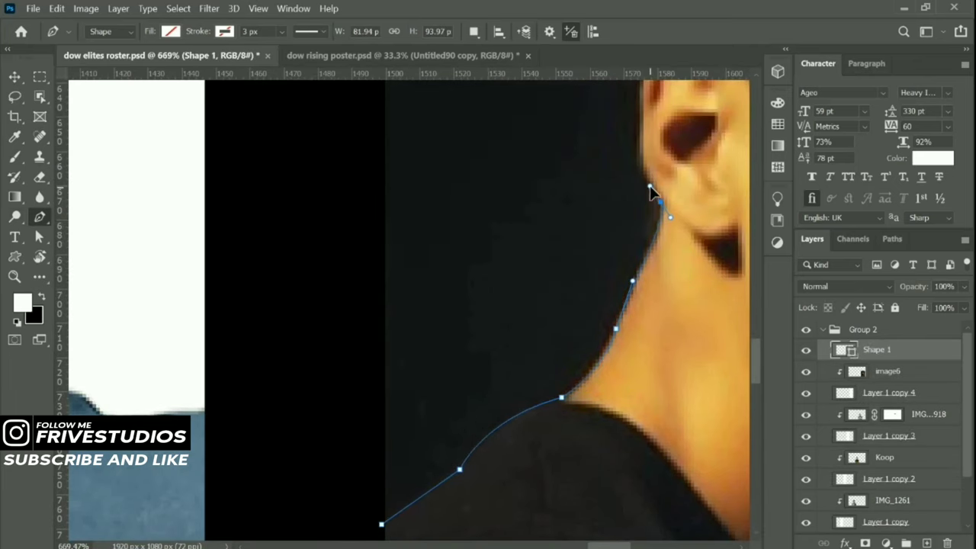
scroll(584, 316, up, 2)
scroll(584, 316, right, 1)
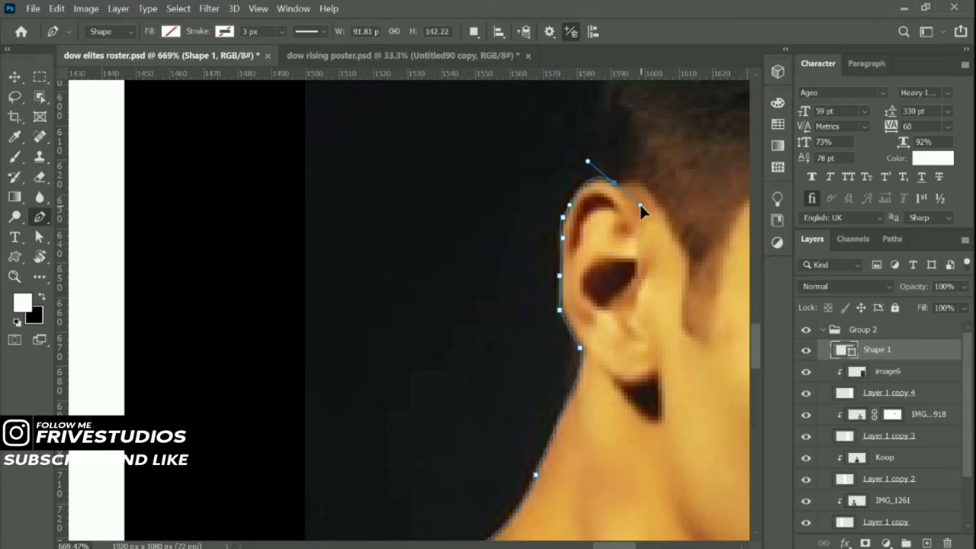
scroll(591, 190, down, 2)
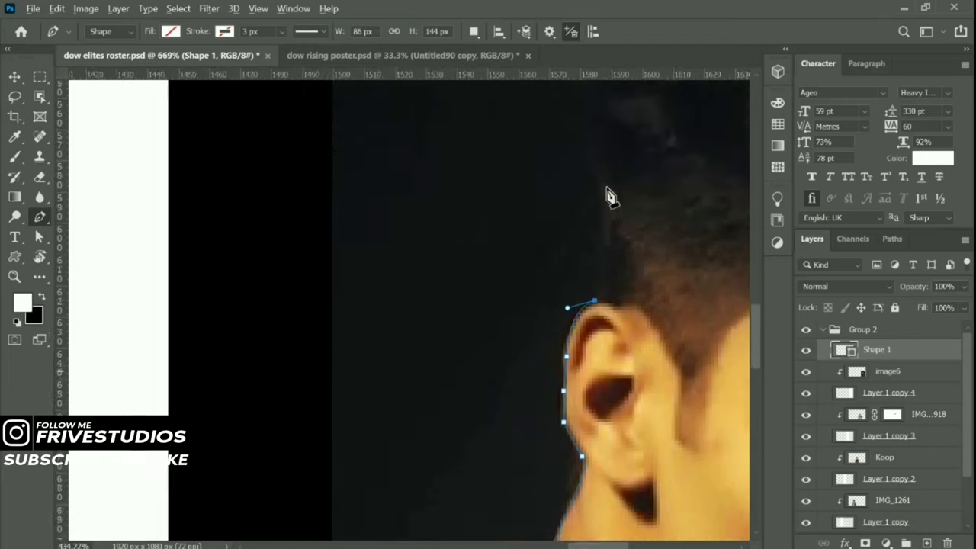
drag(610, 196, 545, 265)
scroll(504, 305, up, 2)
scroll(507, 361, up, 1)
click(507, 362)
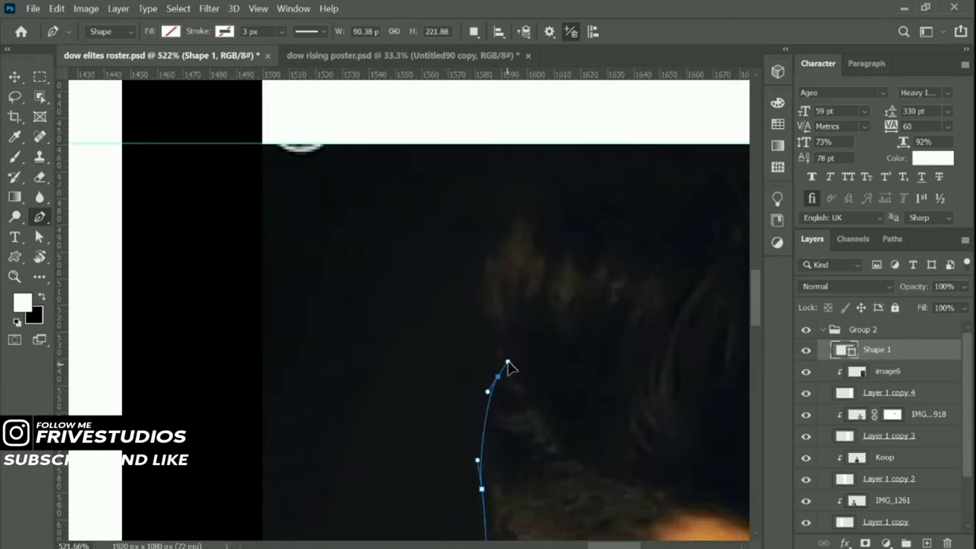
Curve the path over the top of the hair, down the face side to the chin.
scroll(527, 244, down, 1)
drag(489, 252, 161, 258)
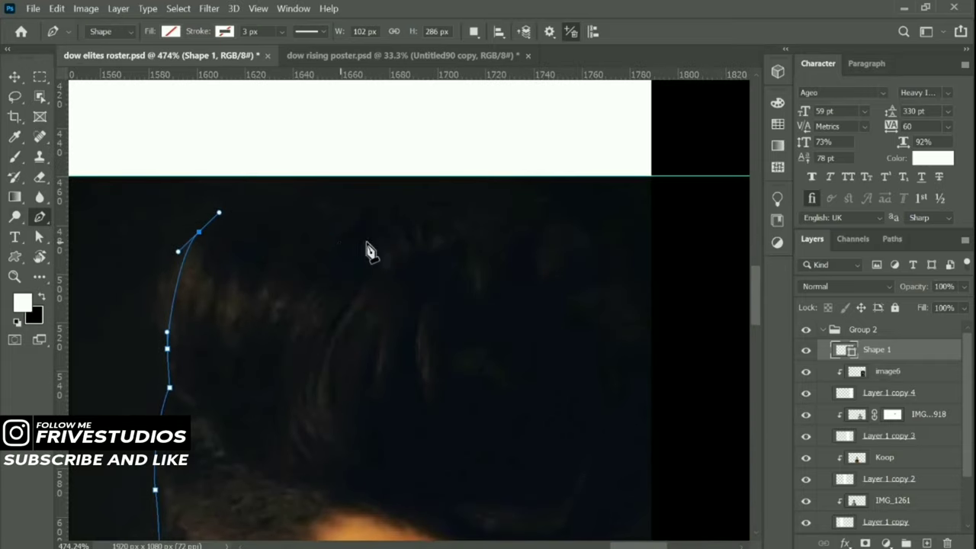
scroll(553, 298, down, 5)
scroll(602, 410, down, 2)
drag(593, 345, 539, 429)
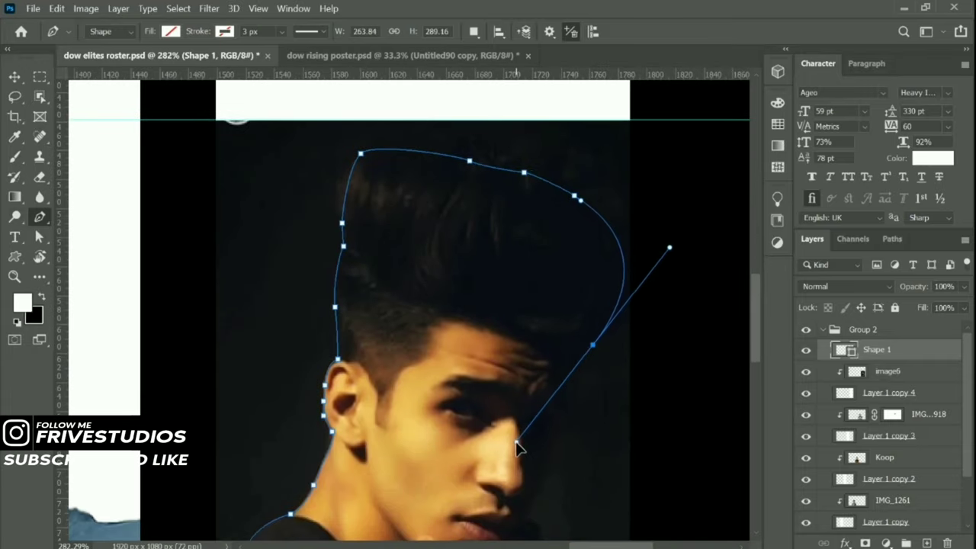
scroll(587, 389, up, 5)
click(523, 329)
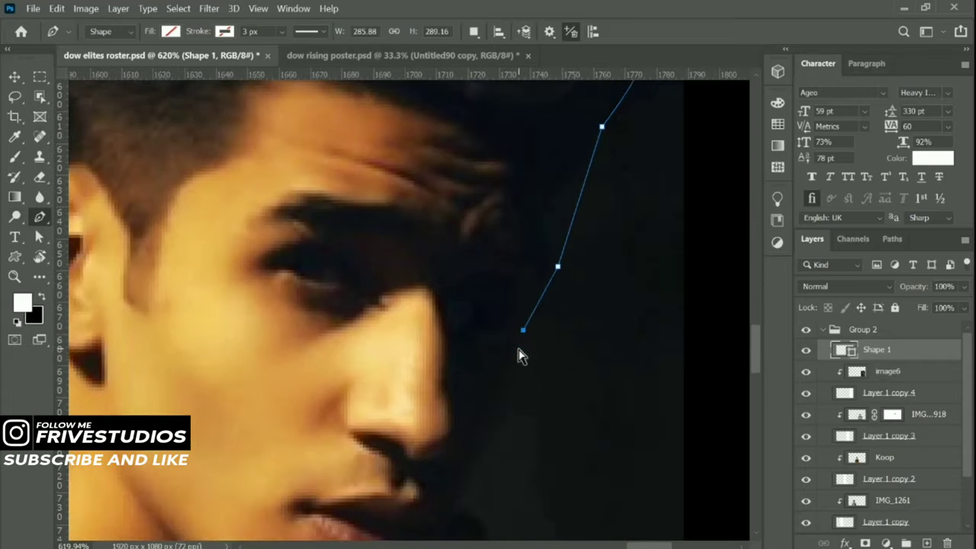
scroll(526, 323, down, 3)
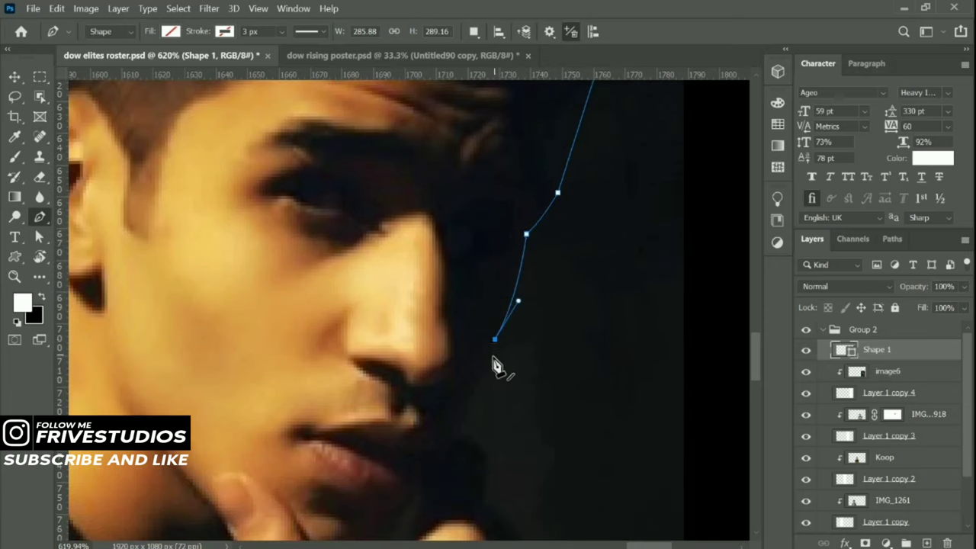
scroll(495, 366, down, 5)
drag(457, 307, 447, 322)
click(482, 327)
Undo two misplaced anchors and continue the path around the knuckles and hand edge.
scroll(488, 336, down, 5)
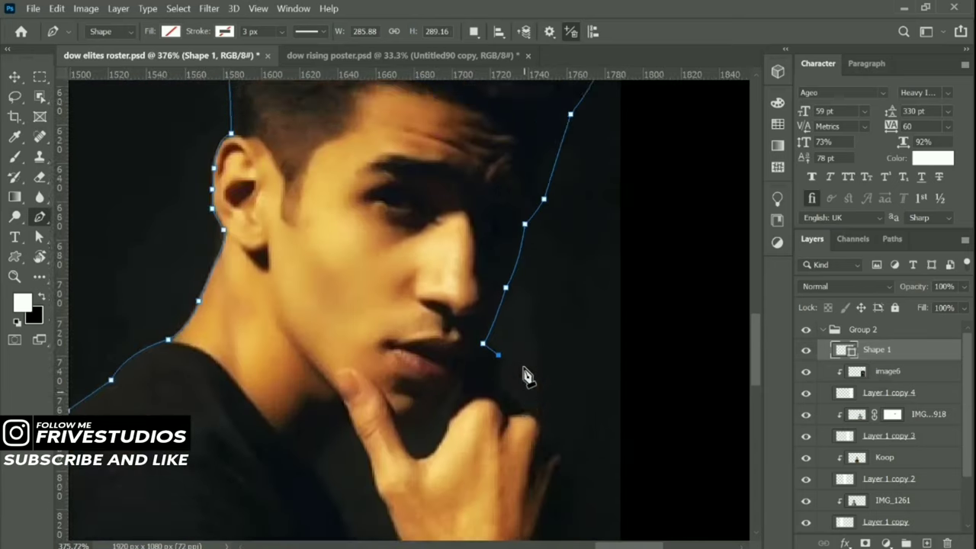
scroll(525, 374, up, 4)
scroll(564, 343, down, 3)
scroll(553, 296, up, 1)
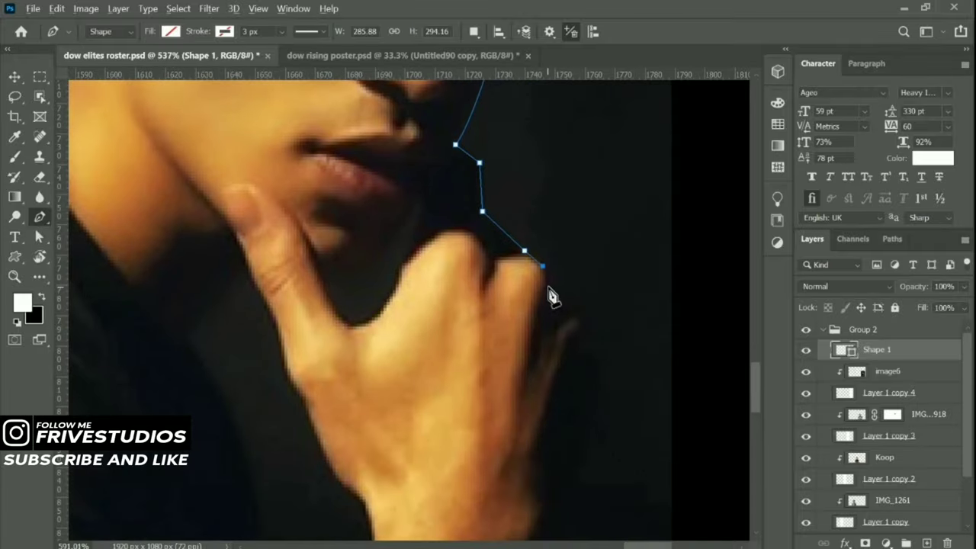
scroll(559, 387, down, 2)
key(ctrl+z)
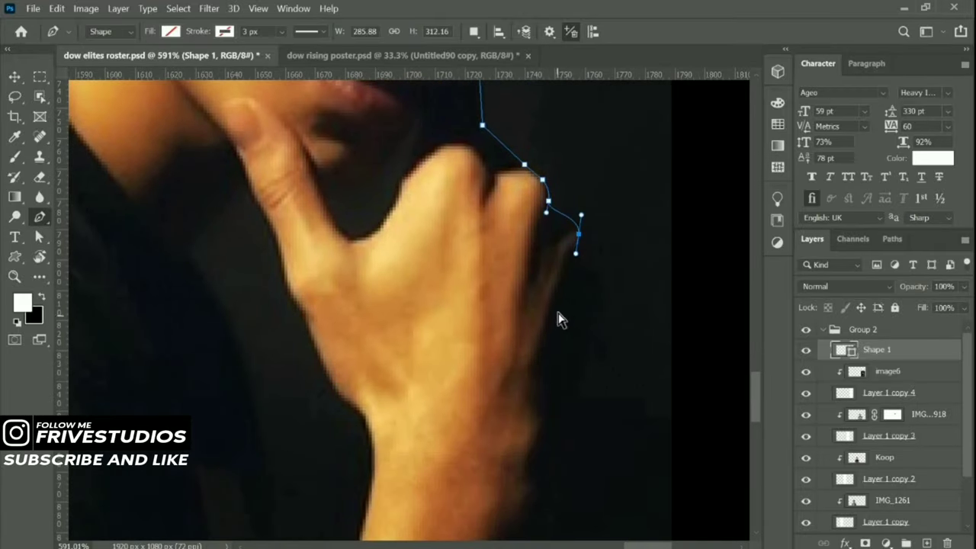
scroll(568, 393, down, 3)
key(ctrl+z)
scroll(595, 336, up, 3)
click(594, 238)
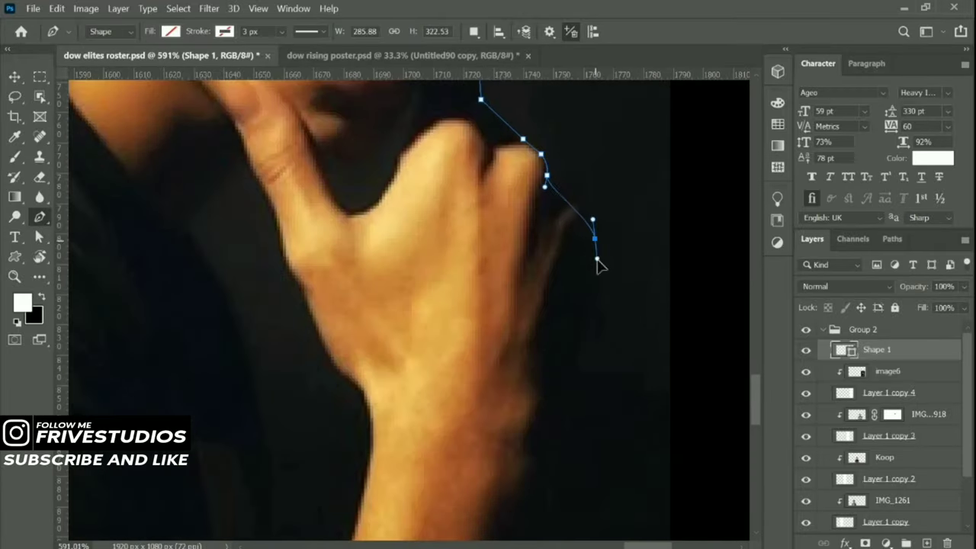
click(568, 374)
Trace down the forearm past the elbow, below the photo, and close the outline.
scroll(549, 385, down, 2)
scroll(538, 395, down, 2)
drag(510, 327, 508, 340)
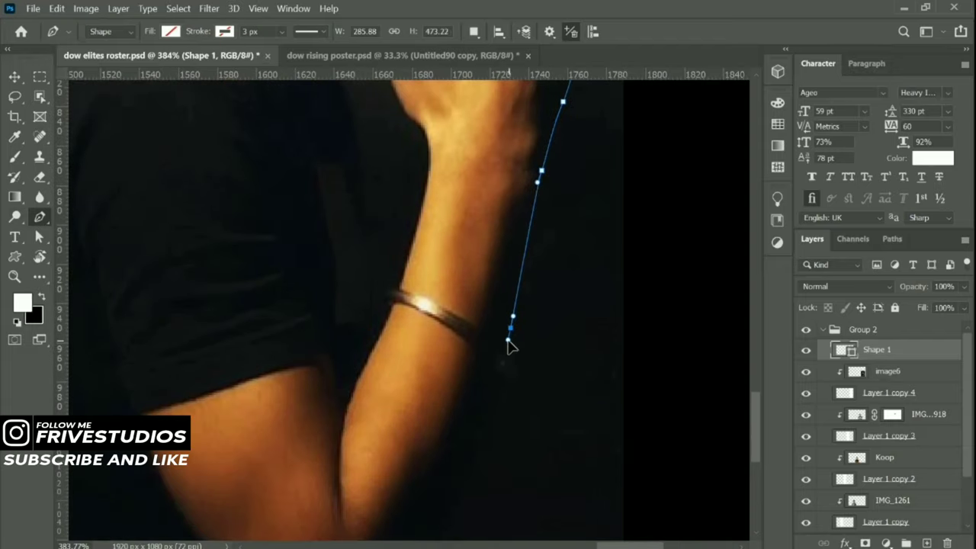
click(509, 369)
scroll(488, 389, down, 2)
scroll(458, 427, down, 2)
scroll(426, 446, up, 1)
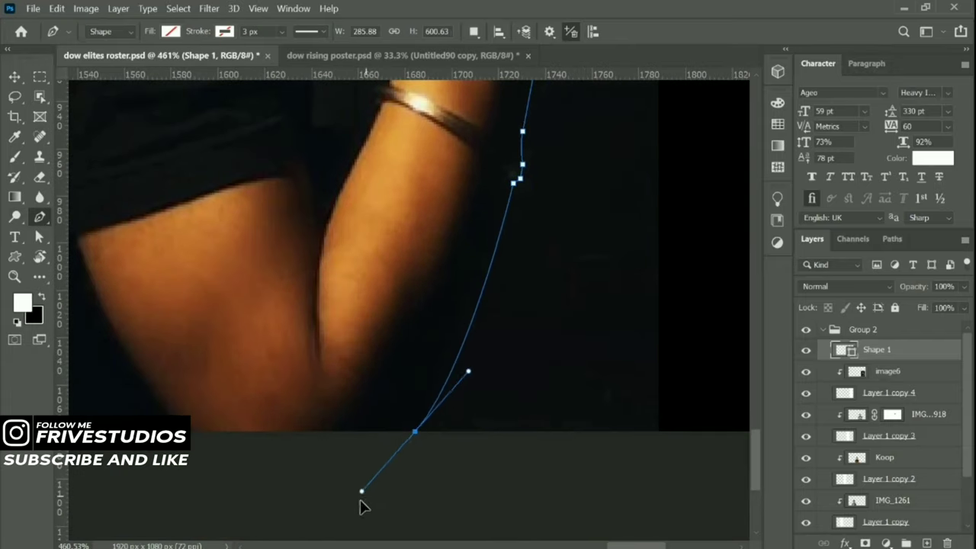
scroll(270, 478, down, 5)
click(164, 485)
click(163, 172)
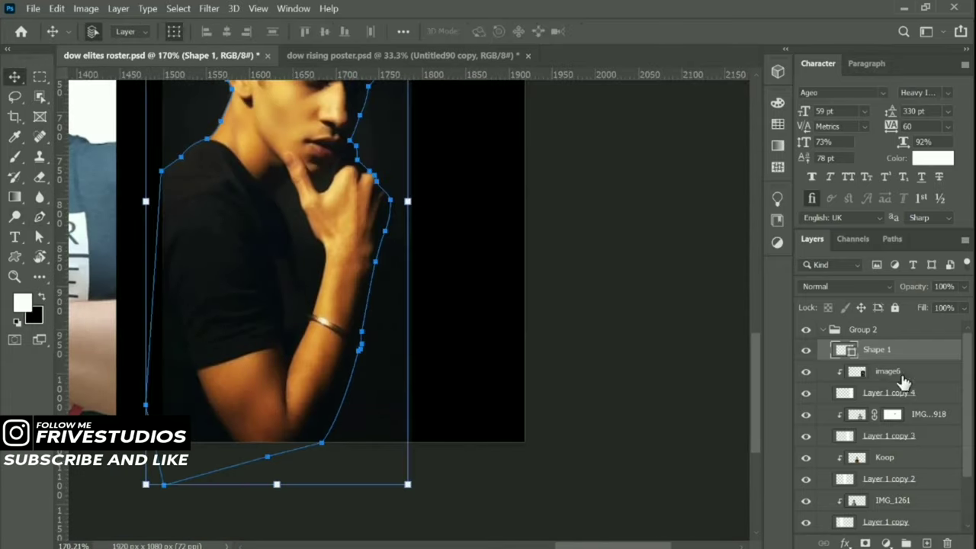
Load the path as a selection, invert it and delete image6's dark background.
key(ctrl+Return)
click(875, 371)
key(ctrl+shift+i)
key(Delete)
key(ctrl+d)
key(ctrl+1)
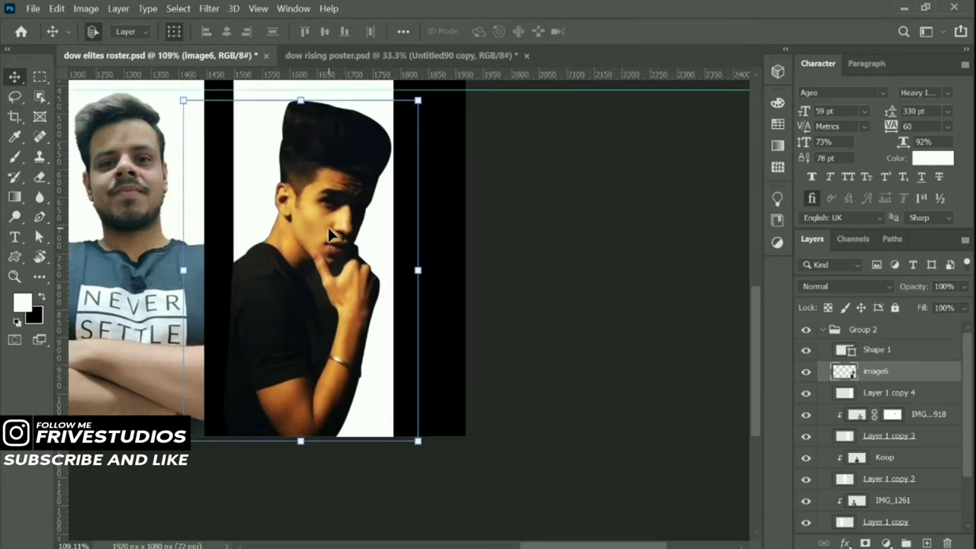
click(877, 349)
Delete the leftover outline shape and start a new Pen path inside the arm gap.
key(Delete)
click(40, 217)
scroll(290, 286, up, 5)
scroll(289, 286, up, 3)
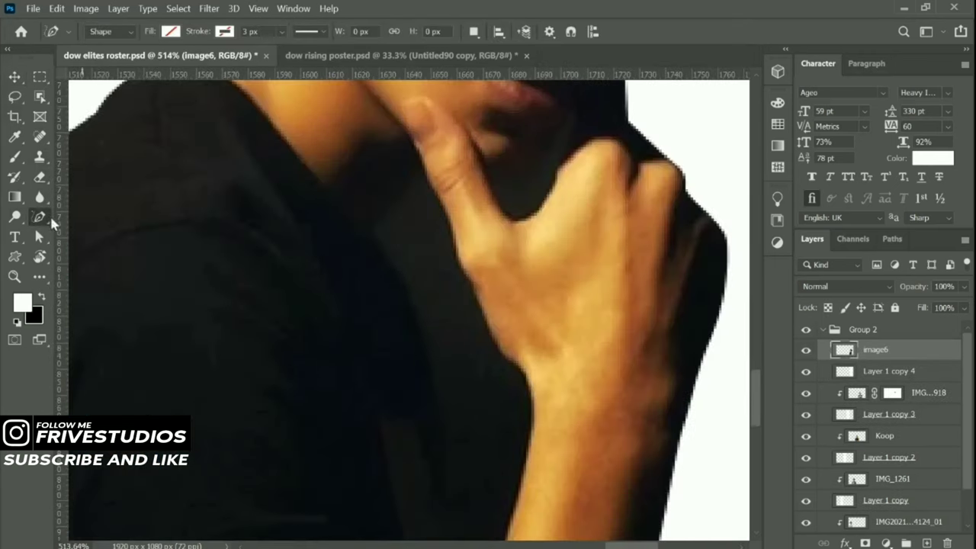
click(380, 229)
drag(421, 178, 429, 179)
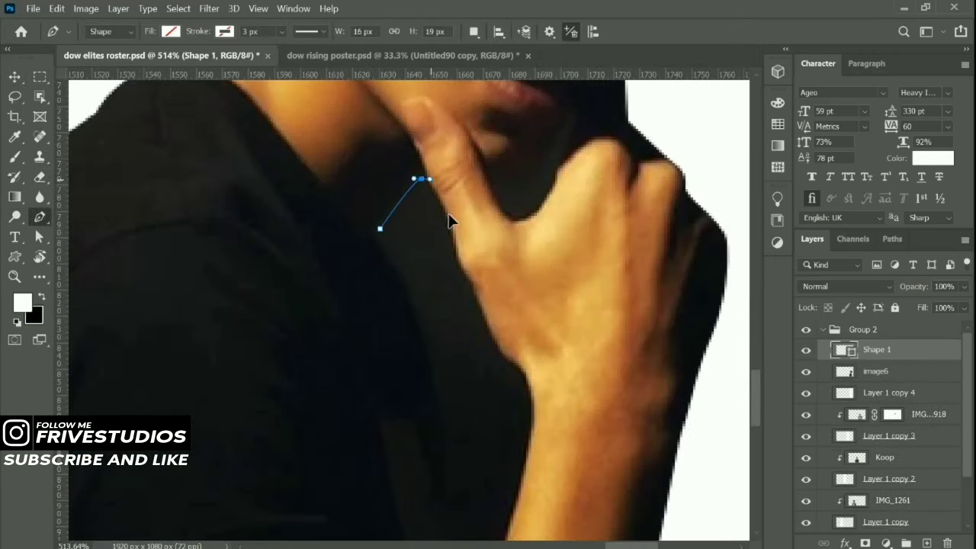
click(510, 360)
click(520, 368)
Trace the arm-gap outline past the bracelet edge and along the inner forearm.
scroll(520, 368, down, 3)
scroll(527, 297, down, 3)
click(490, 287)
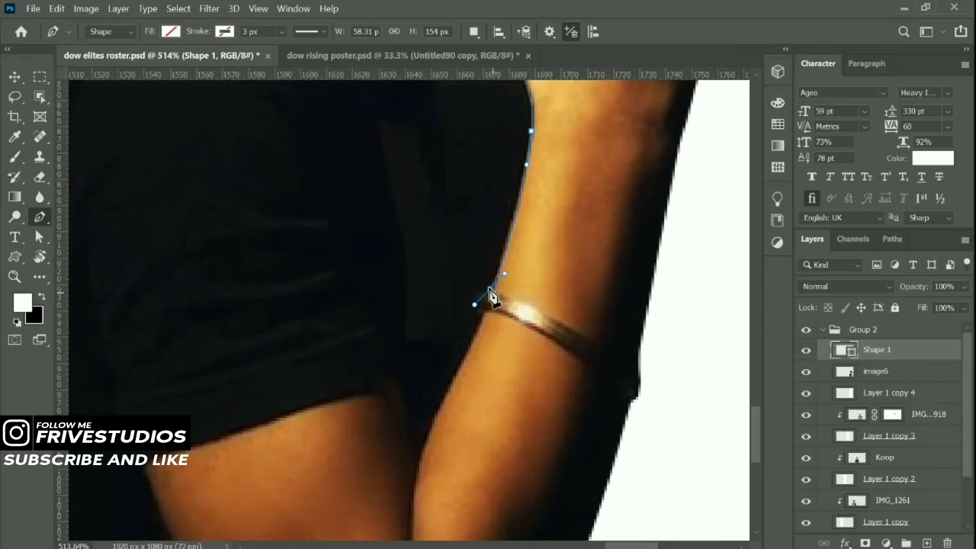
scroll(424, 474, down, 2)
click(418, 353)
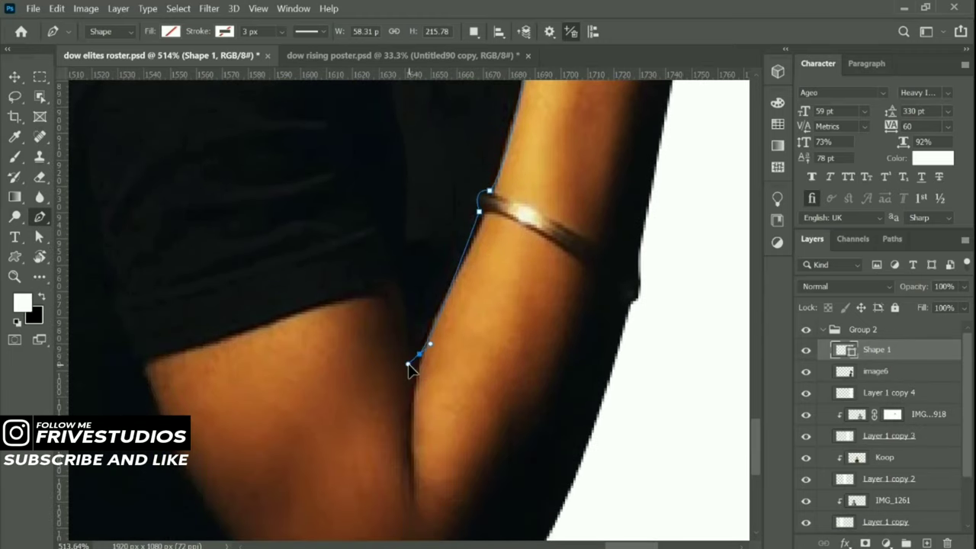
scroll(404, 314, up, 2)
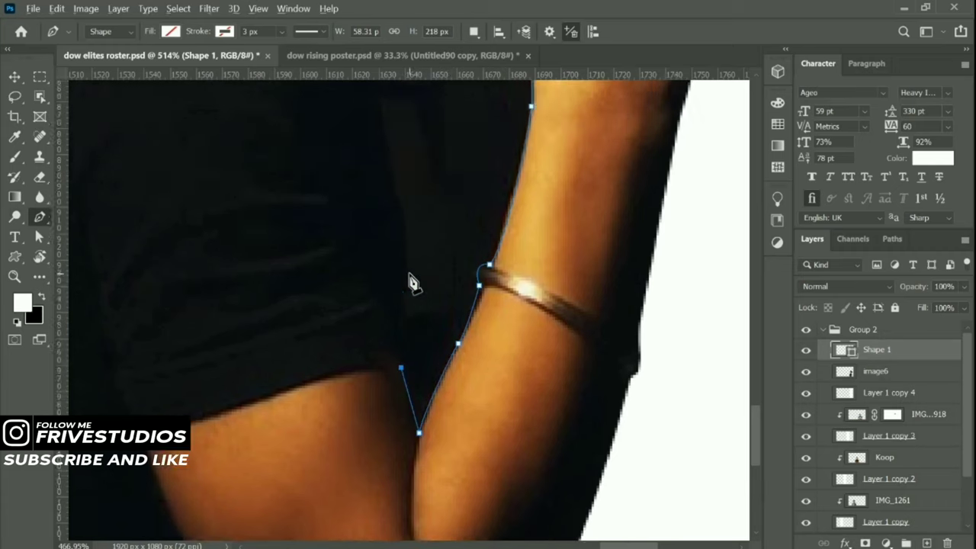
scroll(409, 279, up, 3)
scroll(447, 353, up, 1)
scroll(412, 288, up, 4)
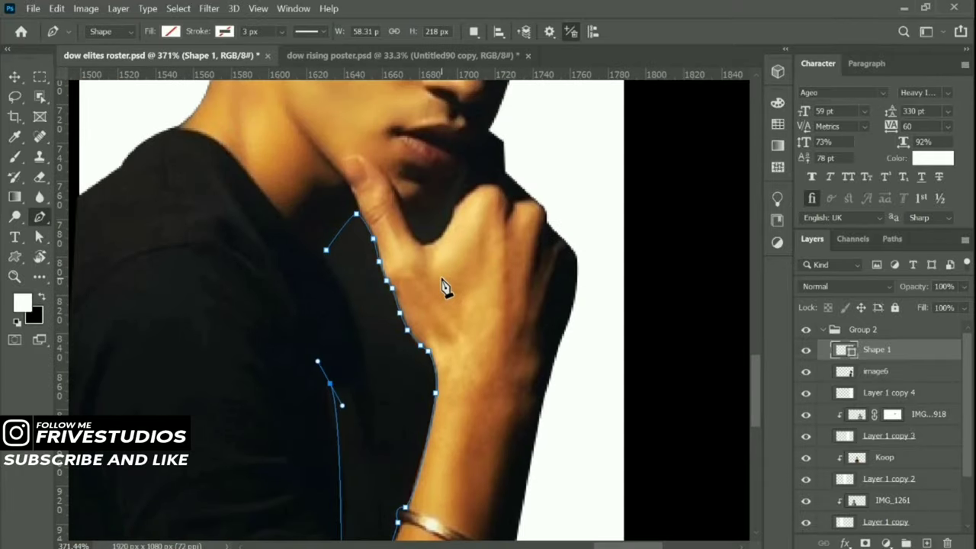
scroll(446, 286, down, 1)
scroll(397, 382, down, 1)
scroll(349, 287, down, 1)
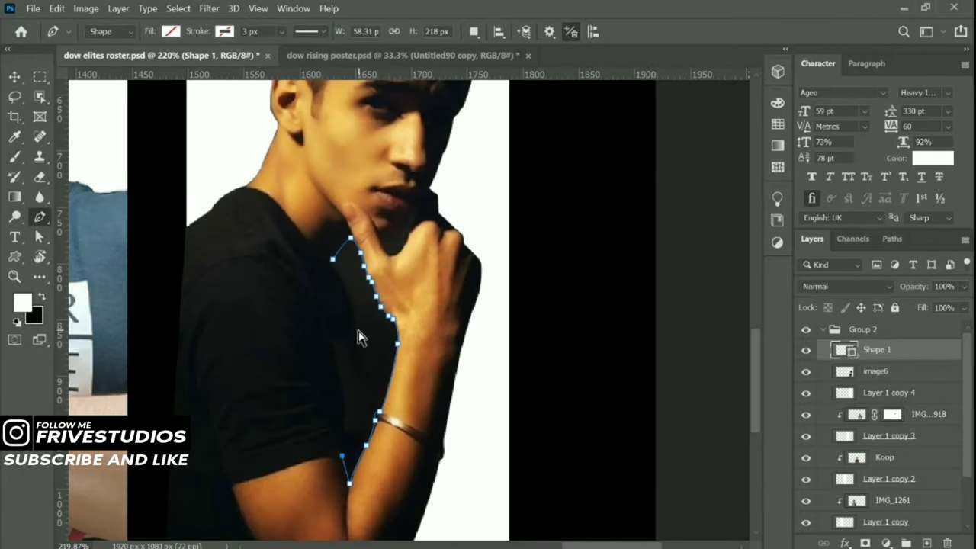
scroll(370, 320, down, 4)
Load the arm-gap outline as a selection and delete that dark area from image6.
key(v)
click(907, 373)
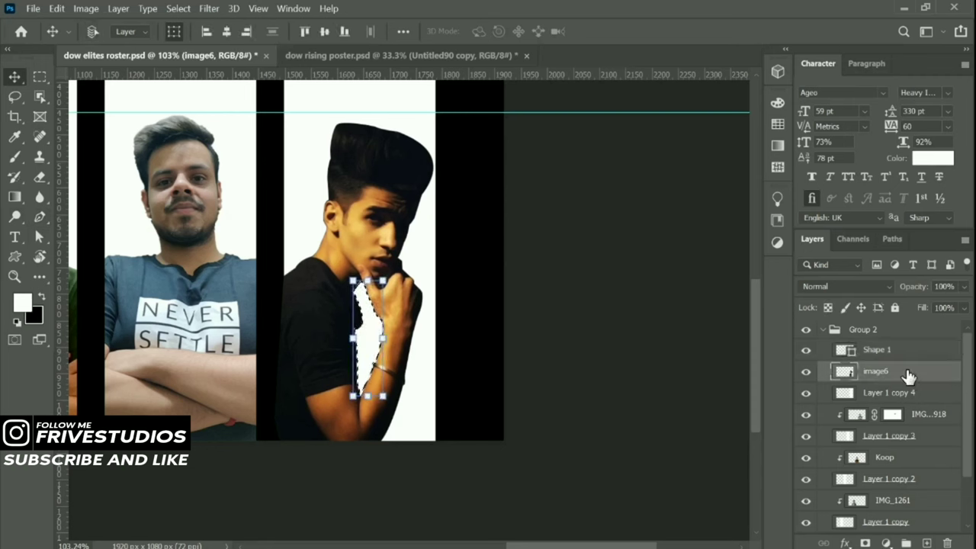
key(Delete)
key(p)
scroll(427, 318, up, 3)
scroll(362, 284, up, 3)
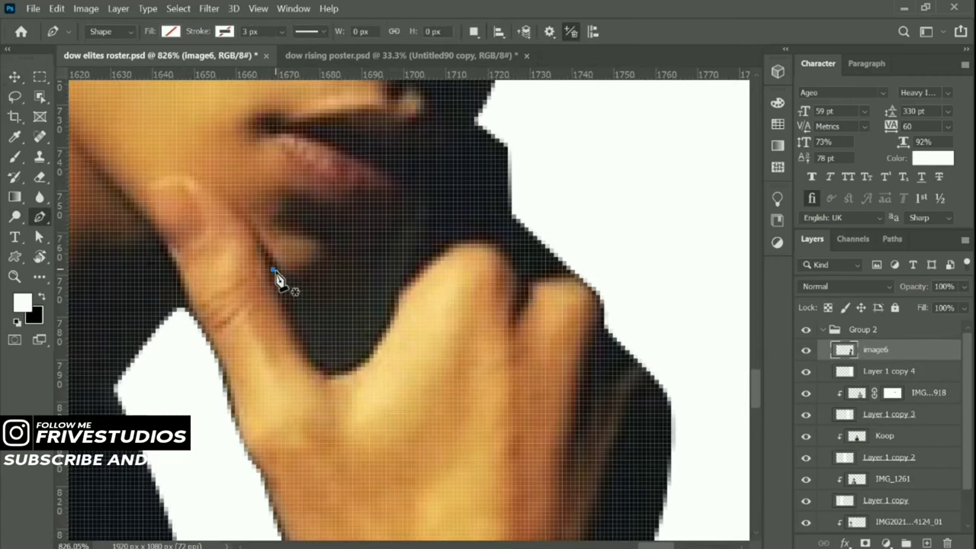
scroll(273, 270, down, 1)
Trace the gap under the chin and delete it from image6.
drag(480, 87, 534, 45)
scroll(431, 274, down, 1)
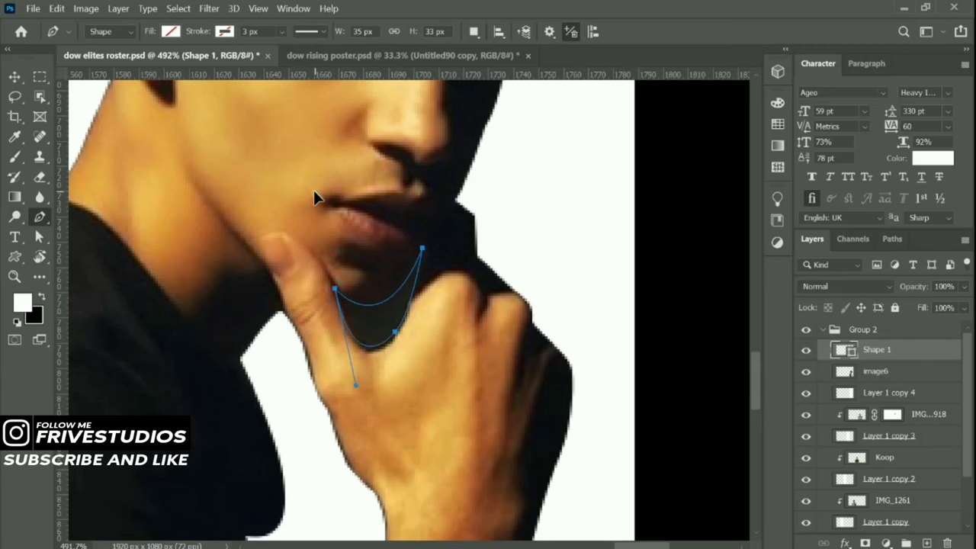
click(901, 372)
key(Delete)
key(v)
scroll(441, 141, down, 3)
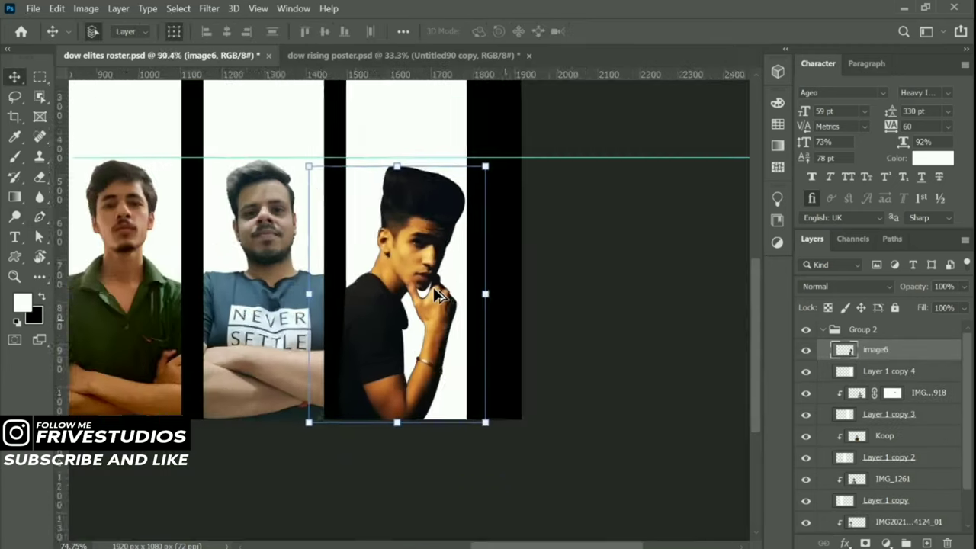
scroll(441, 141, down, 2)
Release the Koop photo from its panel and clip it back in.
click(832, 333)
click(901, 350)
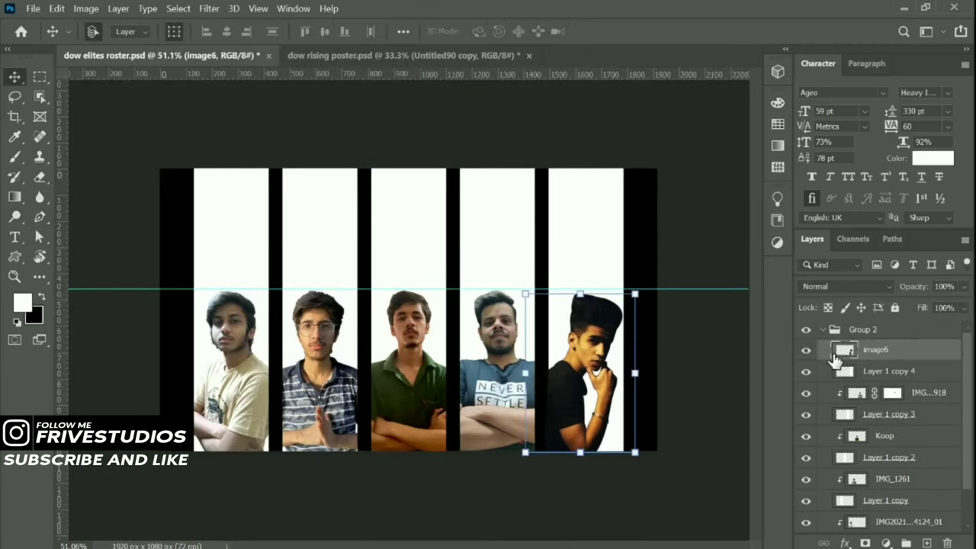
click(893, 392)
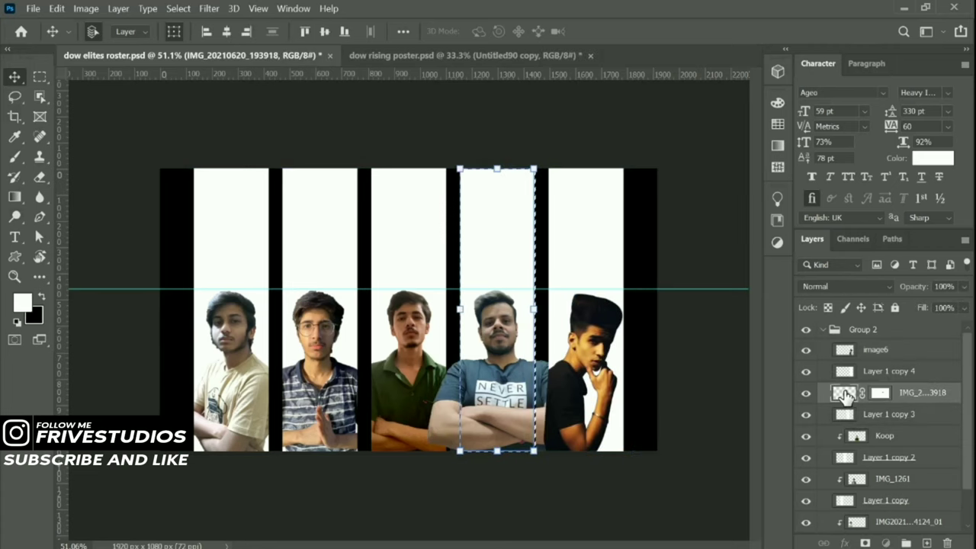
click(899, 436)
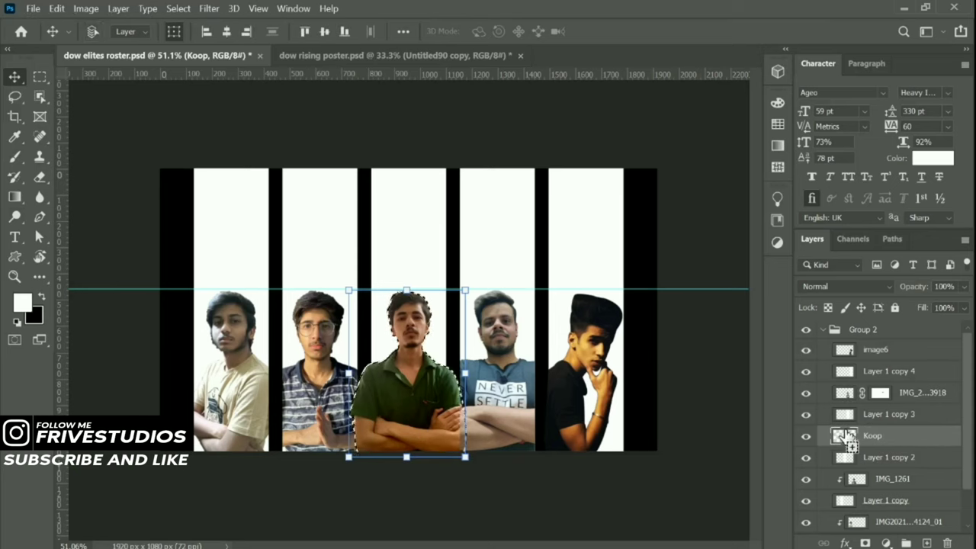
key(ctrl+alt+g)
ctrl+click(844, 436)
key(ctrl+alt+g)
Re-clip the IMG_1261 and first player's photos into their panels.
scroll(854, 469, down, 2)
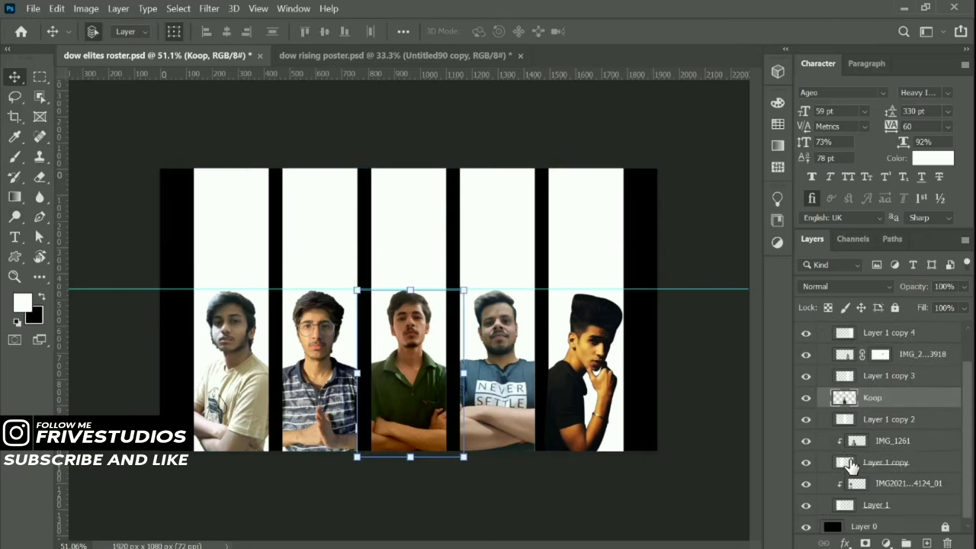
click(846, 441)
key(ctrl+alt+g)
key(ctrl+alt+g)
click(877, 479)
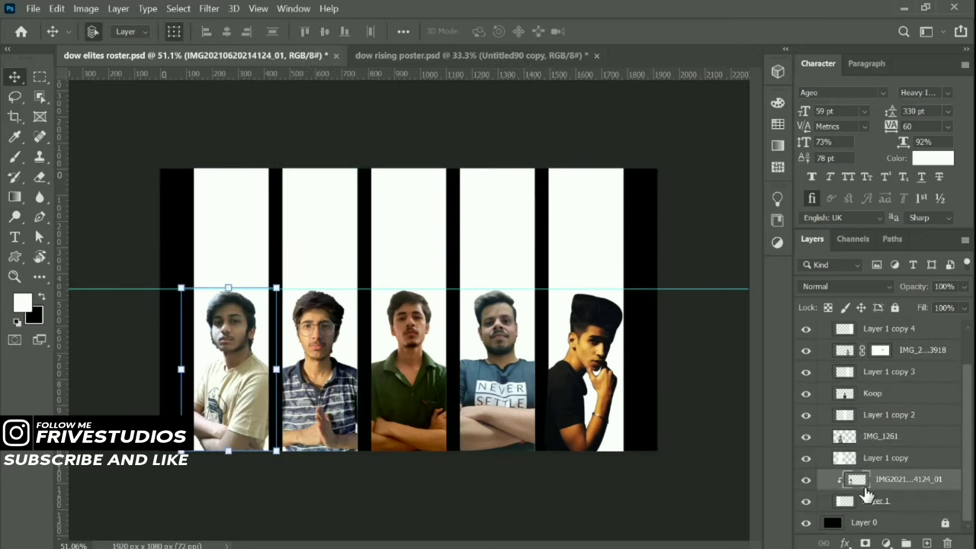
key(ctrl+alt+g)
ctrl+click(845, 478)
key(ctrl+alt+g)
scroll(855, 488, up, 2)
Marquee the top strip and delete it from the white panel layers.
click(822, 329)
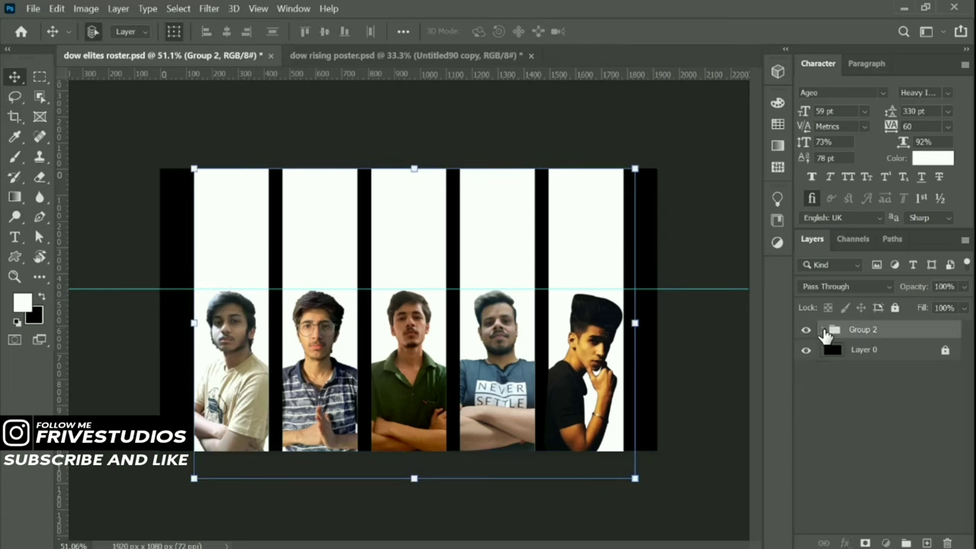
click(888, 371)
key(m)
mouse_move(160, 168)
mouse_down()
mouse_move(660, 200)
mouse_move(660, 217)
mouse_up()
key(Delete)
click(888, 414)
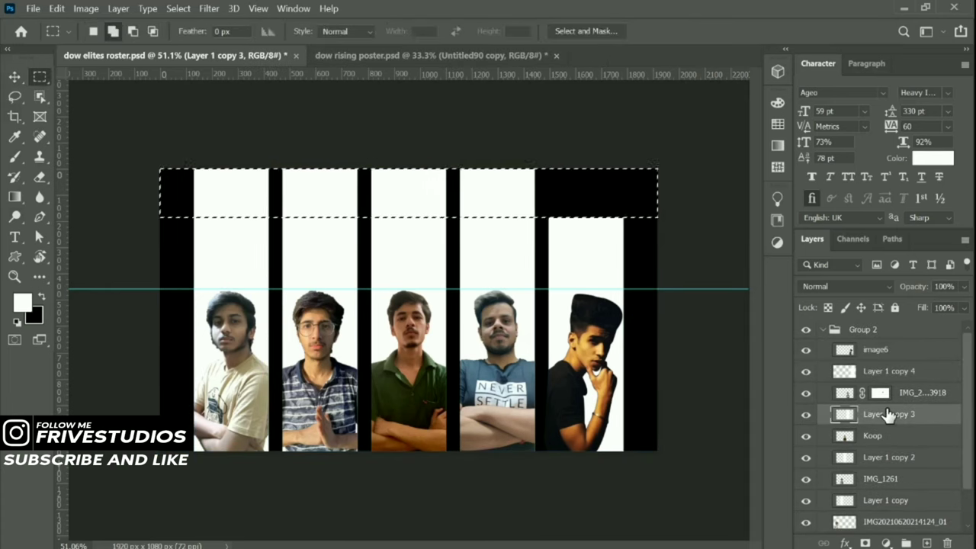
key(Delete)
click(888, 457)
key(Delete)
Move the panel group up about 48 px and commit the position.
scroll(900, 434, up, 3)
click(862, 329)
key(ctrl+d)
key(v)
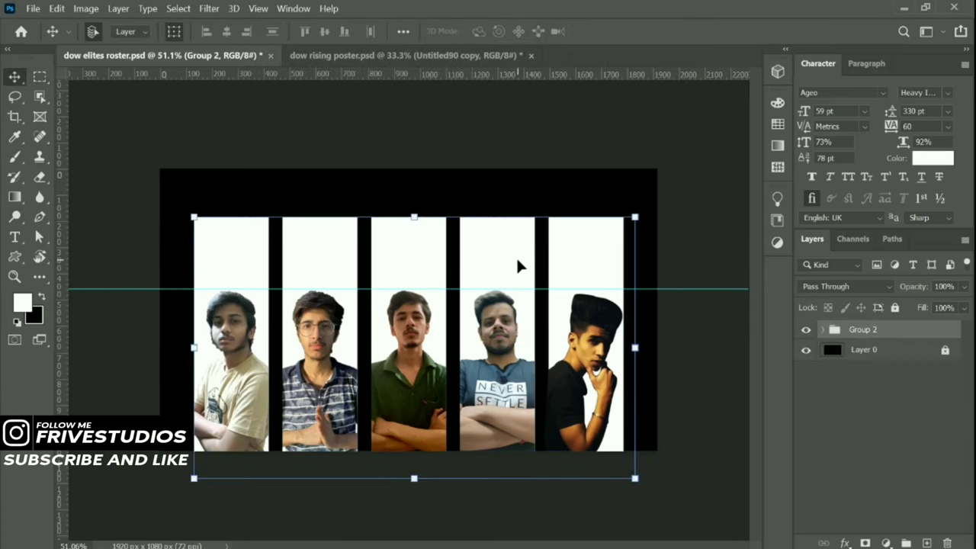
drag(516, 256, 516, 219)
key(Return)
Marquee a bottom strip and delete it from the Koop and IMG_1261 photo layers.
key(m)
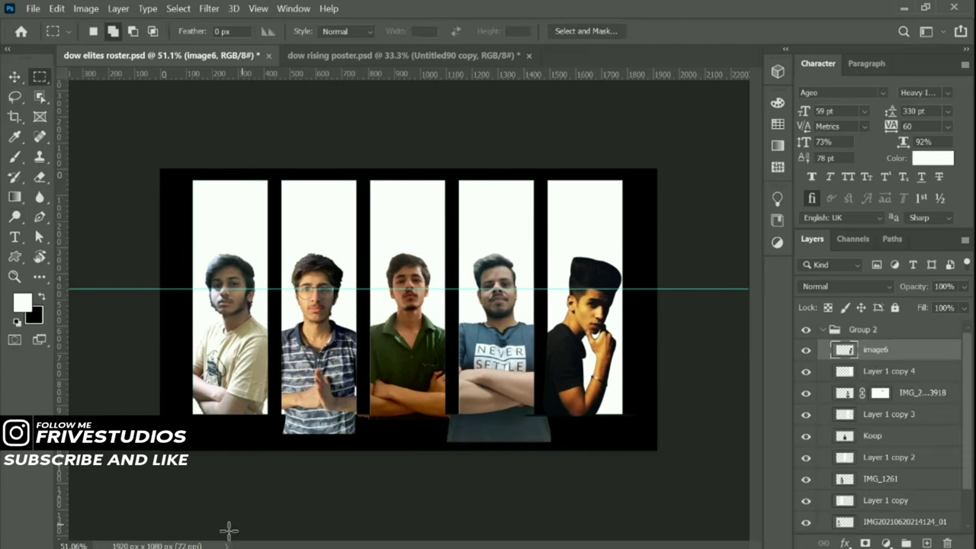
drag(156, 457, 692, 412)
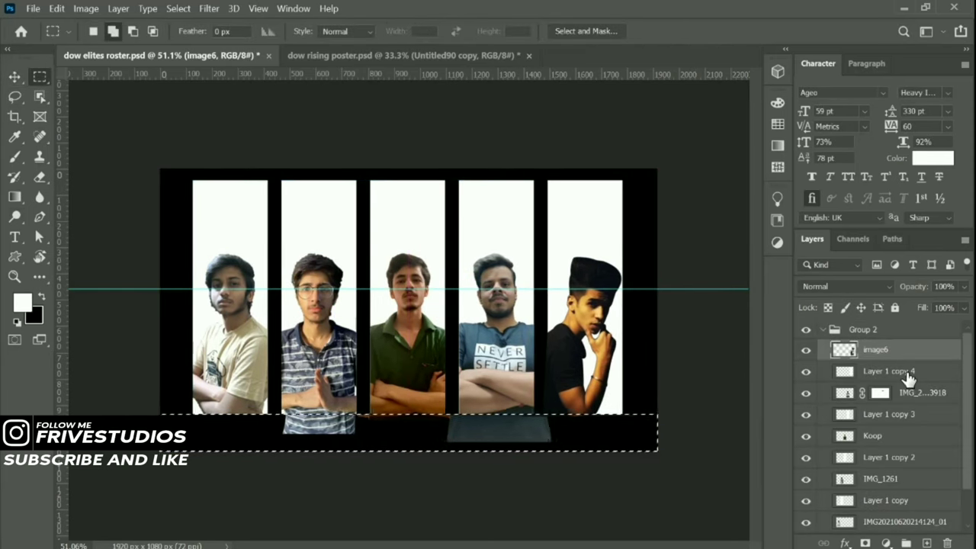
click(902, 435)
key(Delete)
click(902, 479)
key(Delete)
Clear the bottom strip from the remaining lower layer and deselect.
scroll(902, 483, down, 1)
click(871, 488)
key(Delete)
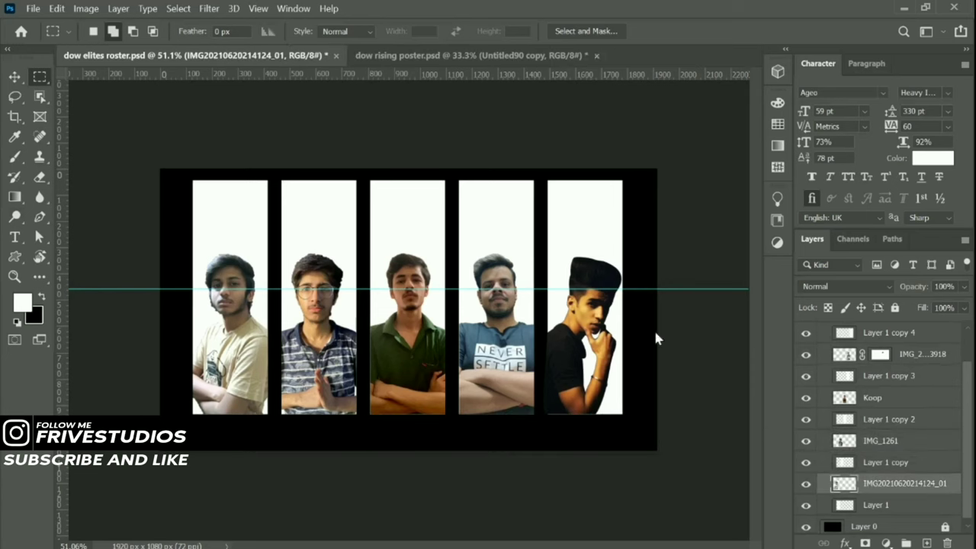
key(ctrl+d)
key(v)
click(692, 381)
scroll(457, 351, up, 2)
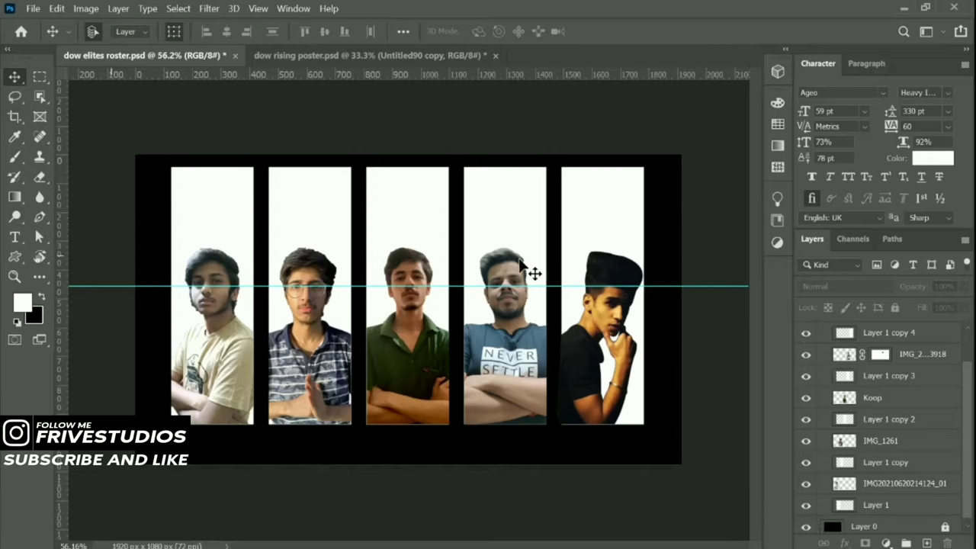
click(850, 501)
Add a new layer and set the gradient stops to dark green 1f4037 and light green 99f2c8.
click(927, 542)
key(g)
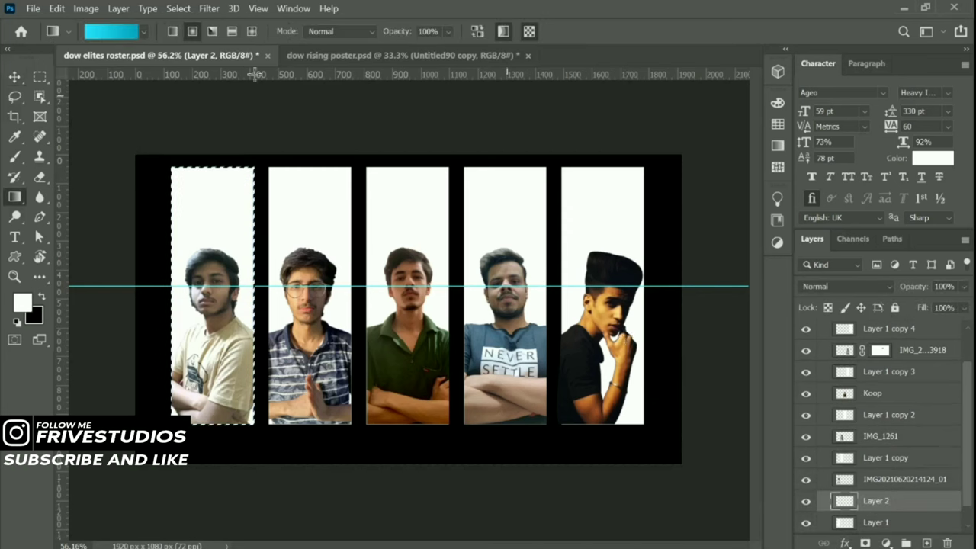
click(114, 31)
click(702, 361)
text(1)
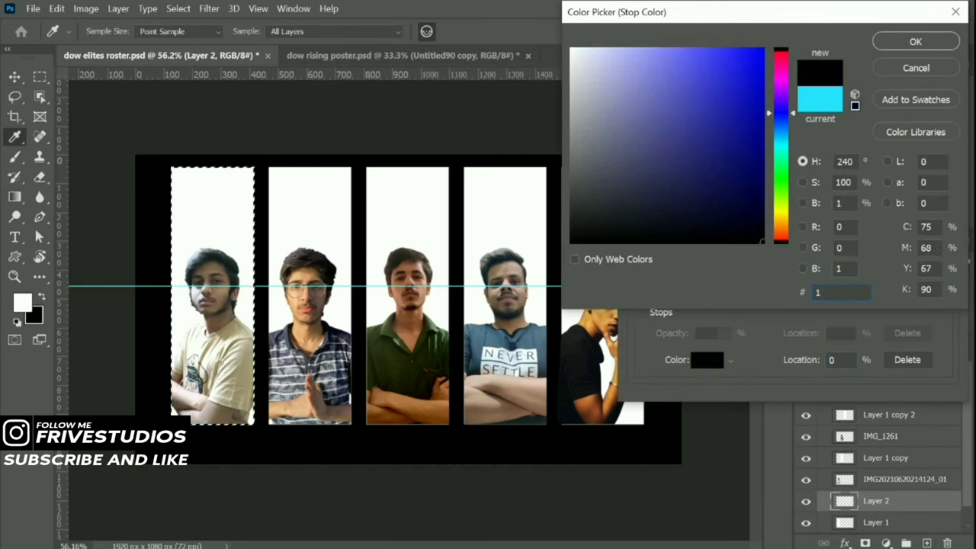
text(f4037)
key(Return)
click(943, 296)
click(703, 360)
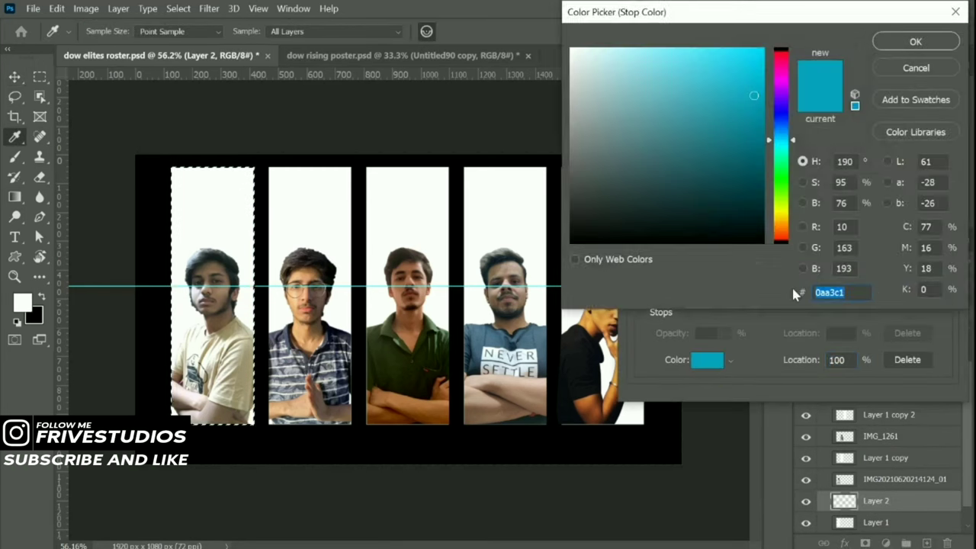
text(99f2c8)
click(903, 44)
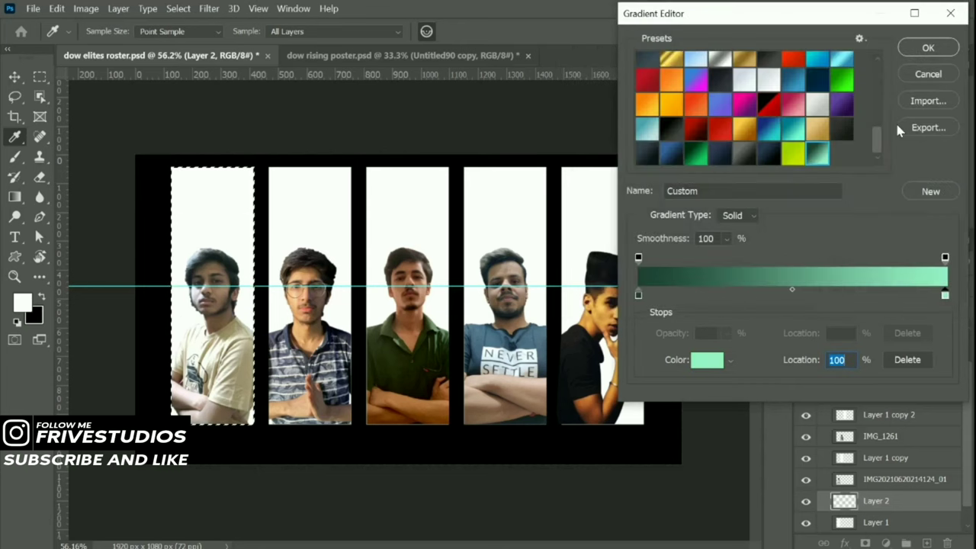
key(Return)
Test-draw the green gradient down the first panel several times, then undo it and deselect.
drag(231, 202, 231, 198)
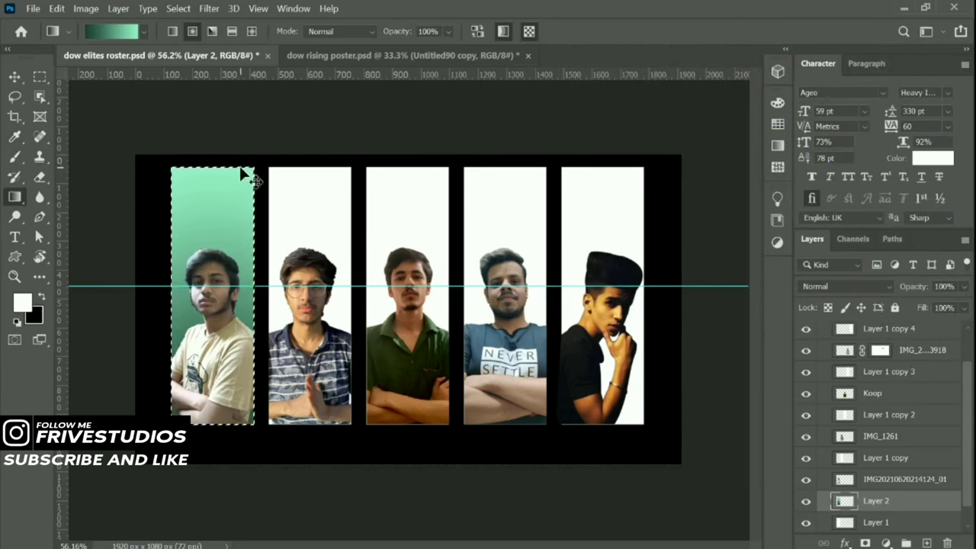
alt+scroll(228, 202, up, 1)
key(ctrl+z)
drag(187, 341, 195, 218)
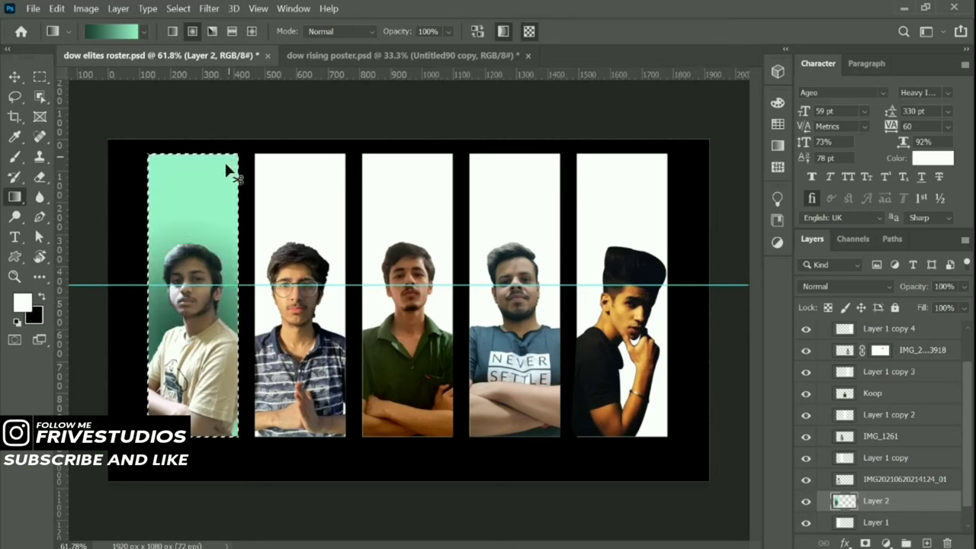
key(ctrl+z)
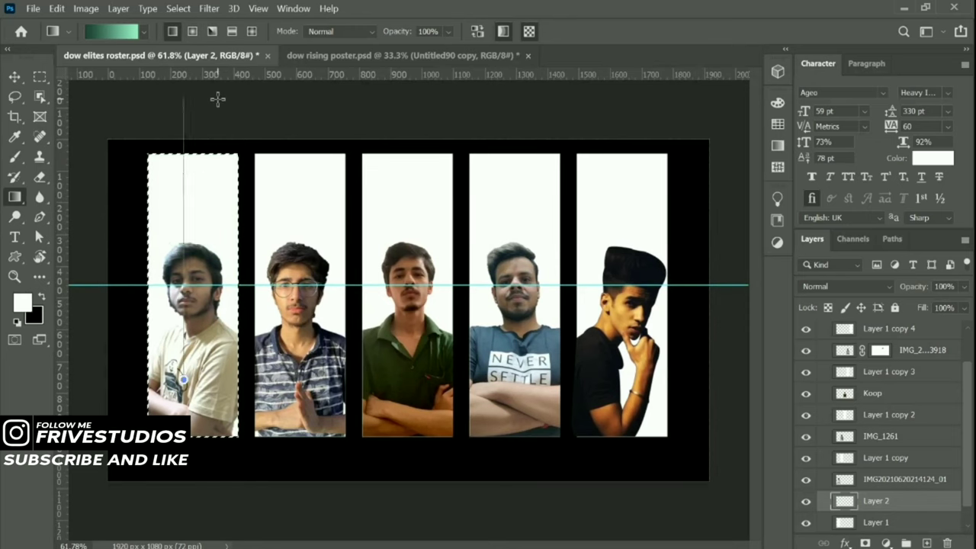
drag(218, 99, 218, 427)
key(ctrl+z)
key(v)
key(ctrl+d)
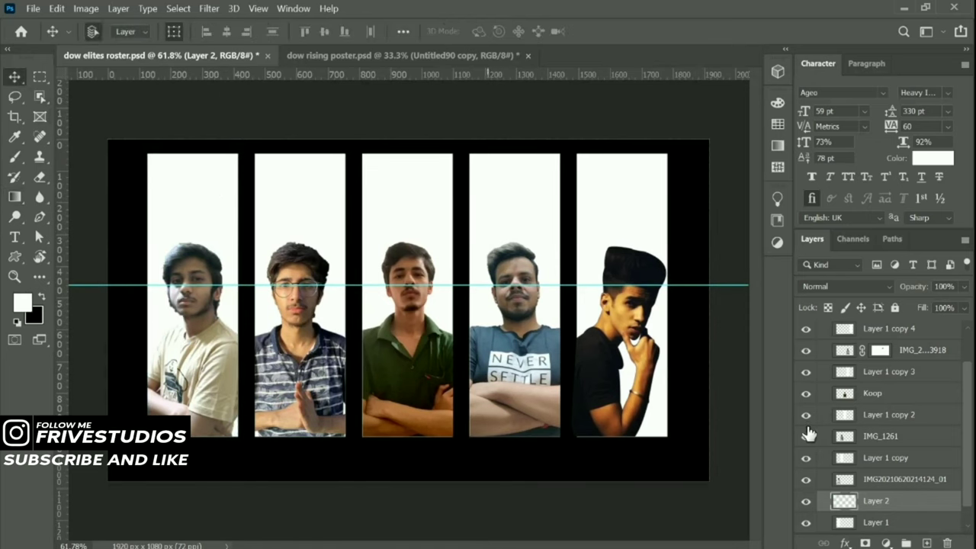
Merge the white panel layers, move them just above the background, and hide them.
ctrl+click(884, 458)
ctrl+click(884, 414)
scroll(888, 381, up, 2)
ctrl+click(888, 371)
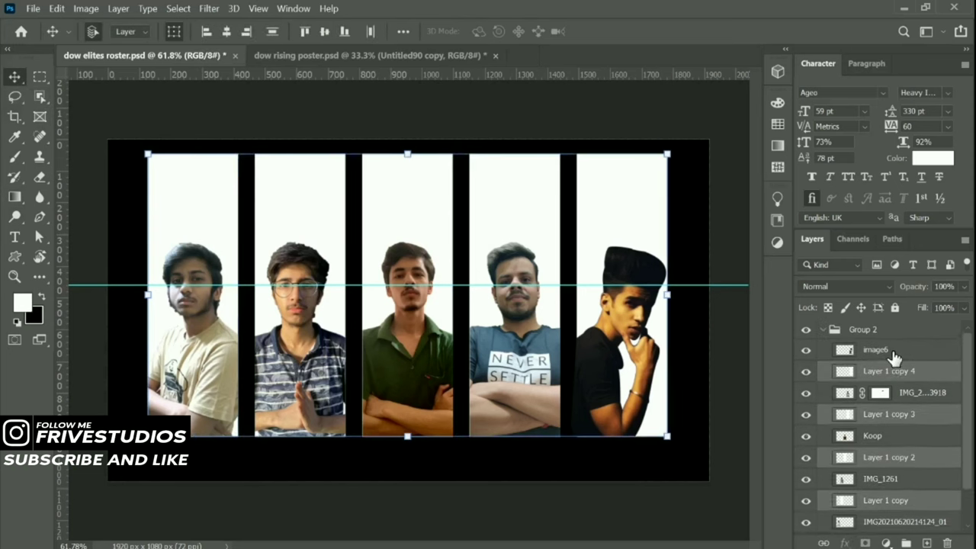
key(ctrl+e)
drag(884, 373, 846, 458)
click(806, 479)
Drag the green gradient upward across all five panels.
key(g)
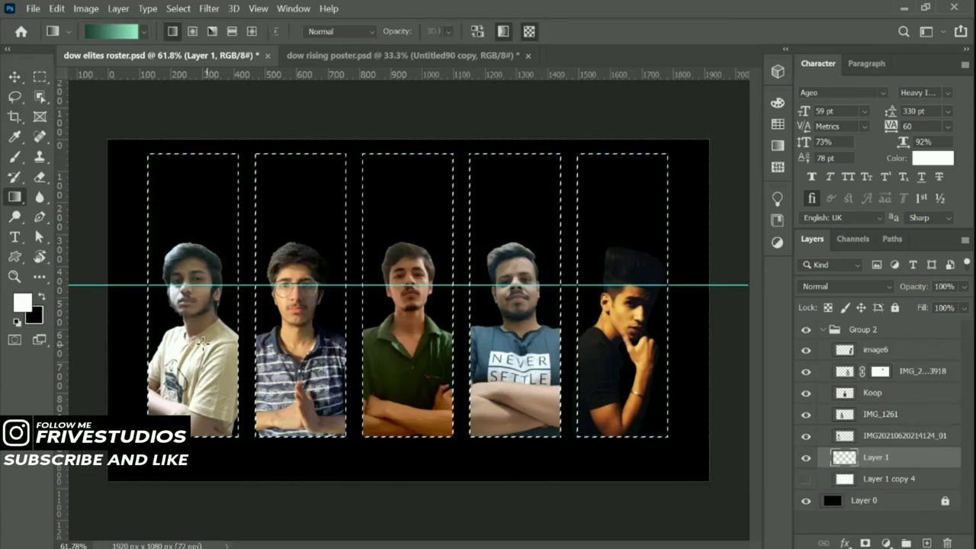
drag(290, 427, 290, 158)
key(v)
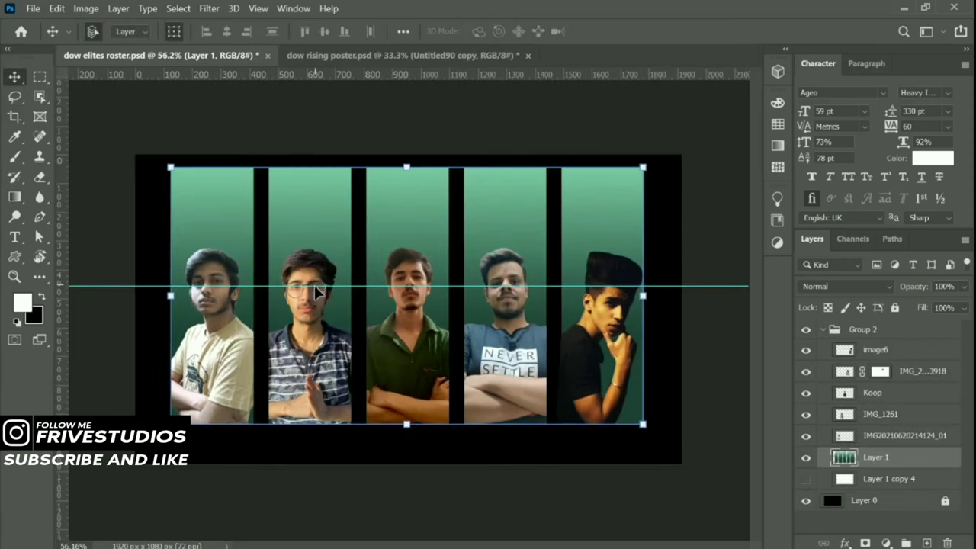
click(41, 76)
scroll(397, 301, up, 2)
scroll(359, 290, down, 1)
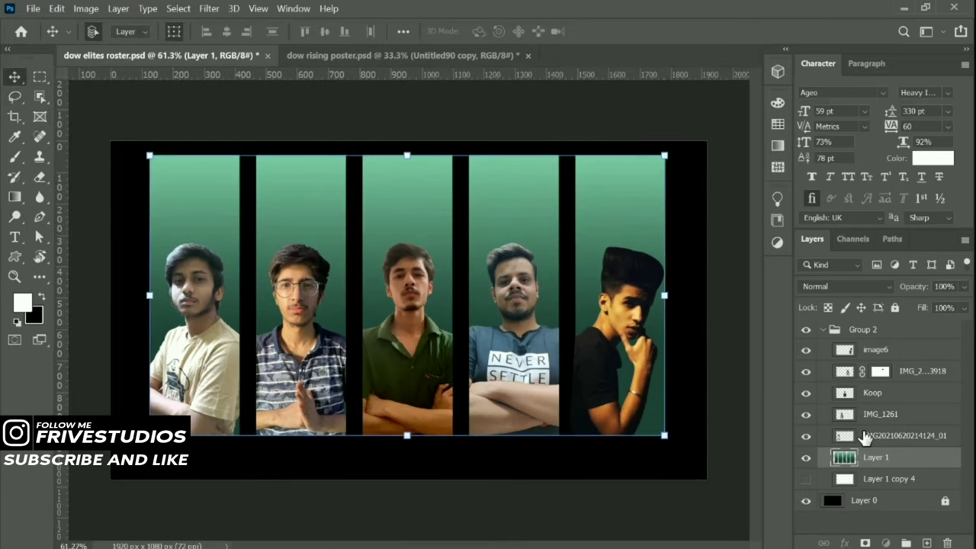
On a new layer, stroke the loaded panel selection with a 2 px white outline.
click(926, 542)
ctrl+click(844, 479)
right_click(585, 358)
click(613, 280)
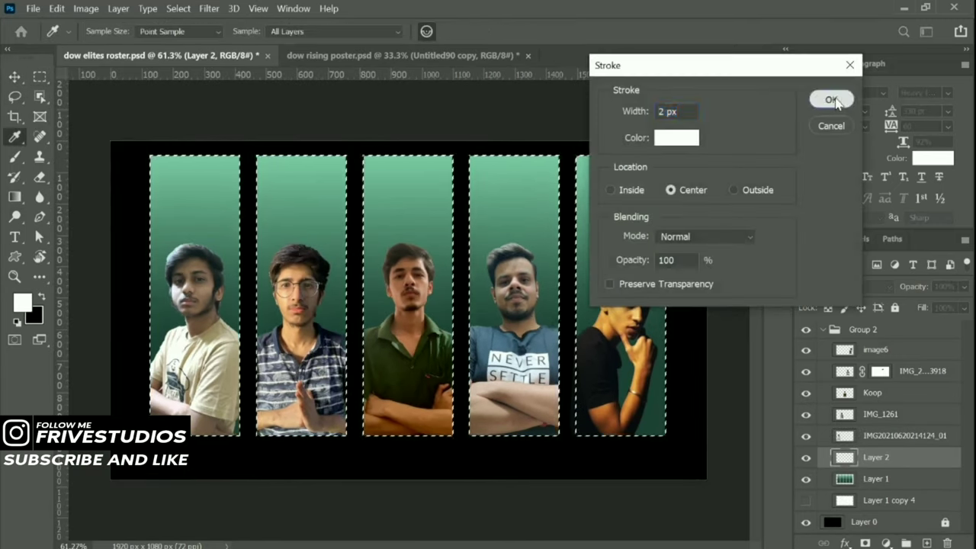
click(829, 98)
key(ctrl+d)
key(v)
click(805, 457)
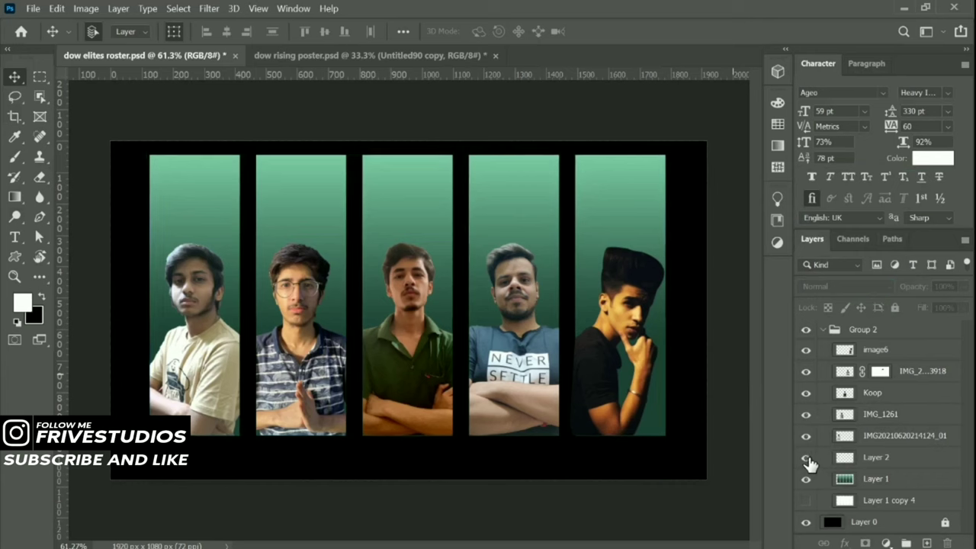
shift+click(875, 479)
Merge the outline into the gradient layer and add empty layers above three player photos.
key(ctrl+e)
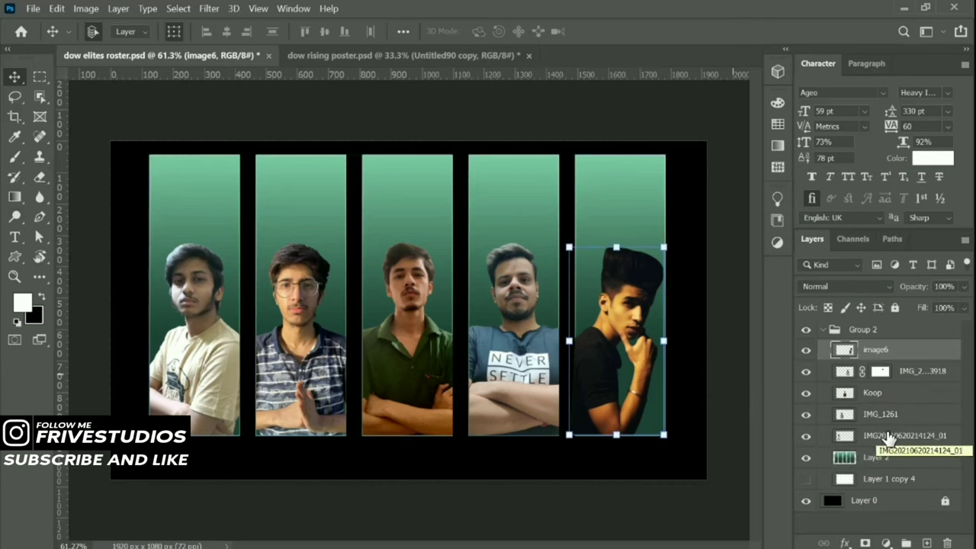
click(884, 436)
click(926, 543)
click(881, 414)
click(926, 543)
click(872, 393)
click(926, 543)
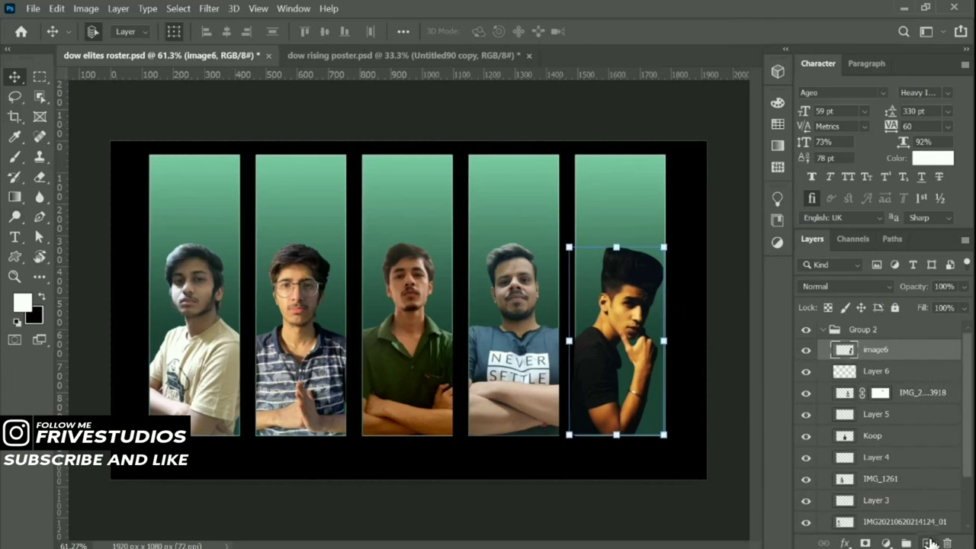
Add clipped Black & White adjustment layers to the first and second player photos.
scroll(892, 457, down, 2)
click(892, 469)
click(885, 543)
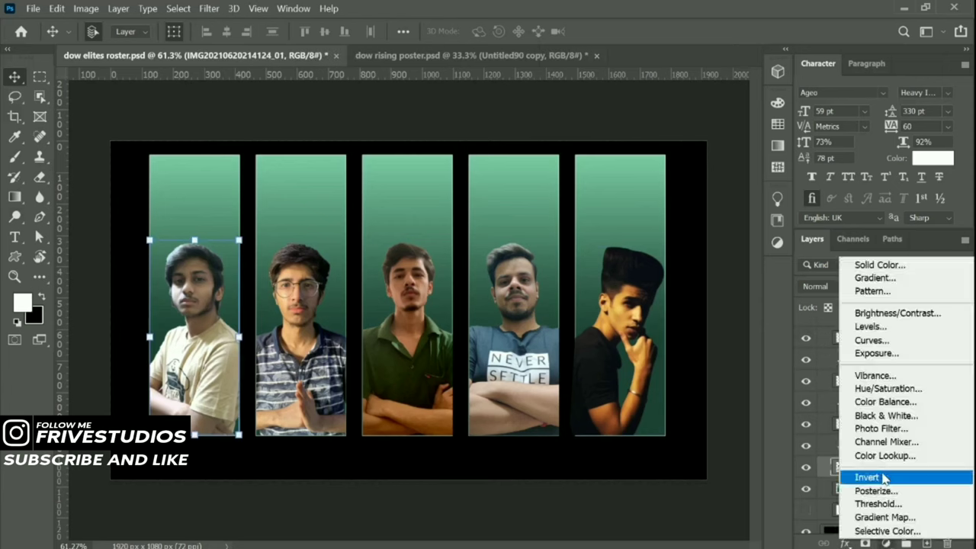
click(886, 416)
click(944, 84)
click(881, 411)
click(885, 543)
click(886, 415)
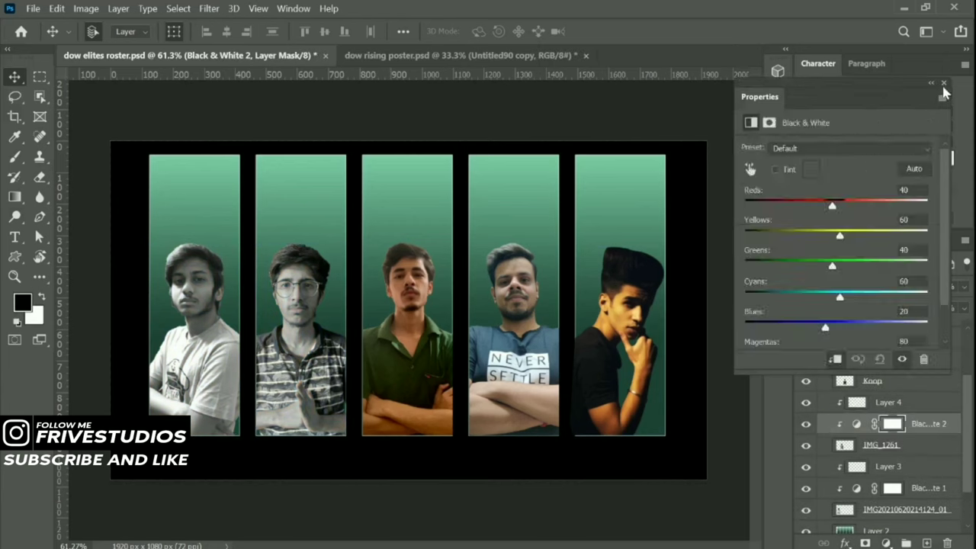
click(944, 84)
Add Black & White adjustment layers to the third, fourth and fifth player photos.
click(880, 412)
click(885, 543)
click(885, 415)
click(944, 84)
click(894, 427)
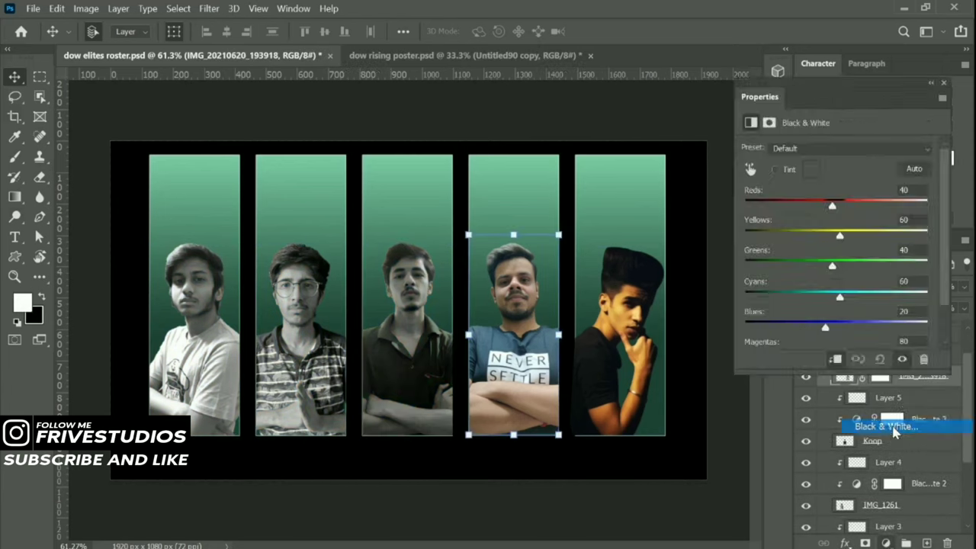
click(944, 84)
click(876, 371)
click(885, 543)
click(886, 415)
click(944, 84)
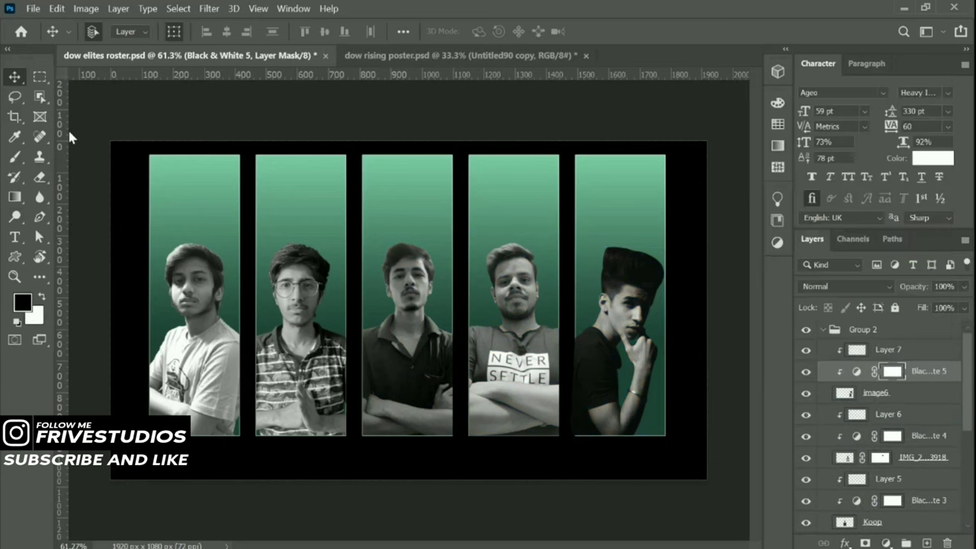
scroll(163, 295, down, 2)
click(915, 436)
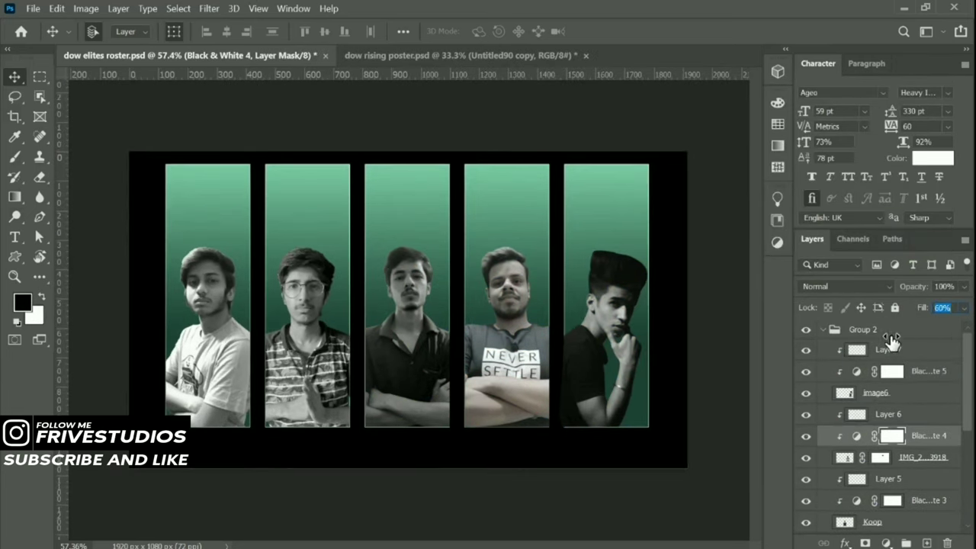
Adjust the fifth portrait's Lightness with Hue/Saturation (Ctrl+U).
scroll(738, 369, up, 3)
click(843, 393)
key(ctrl+u)
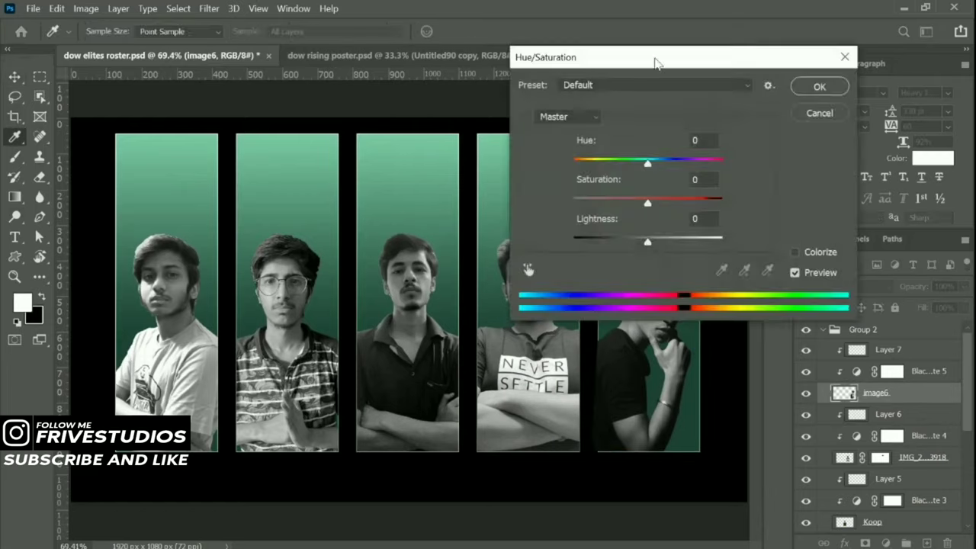
mouse_move(172, 230)
mouse_down()
mouse_move(157, 229)
mouse_move(176, 235)
mouse_up()
key(Return)
ctrl+click(510, 403)
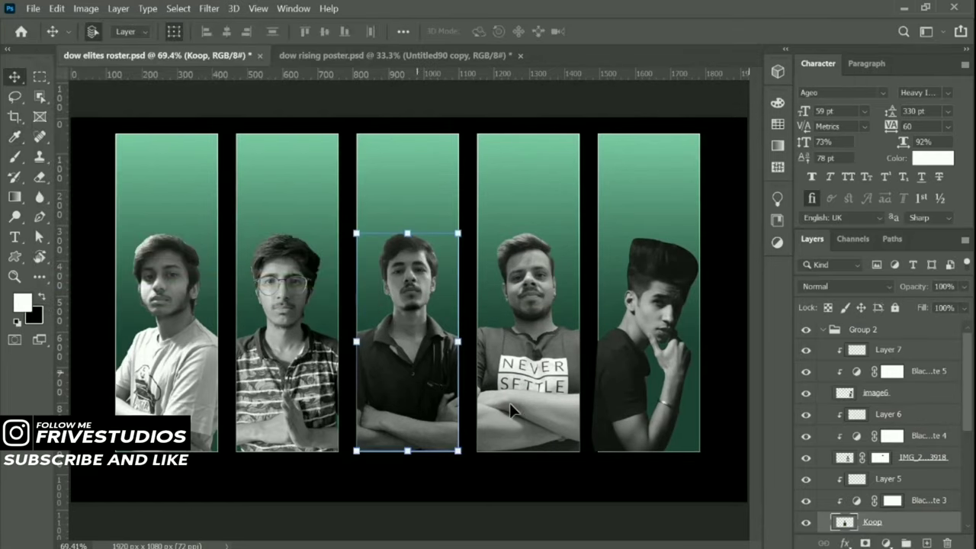
Lower the Koop portrait's Lightness with Hue/Saturation.
key(ctrl+u)
drag(200, 41, 730, 83)
drag(702, 267, 705, 267)
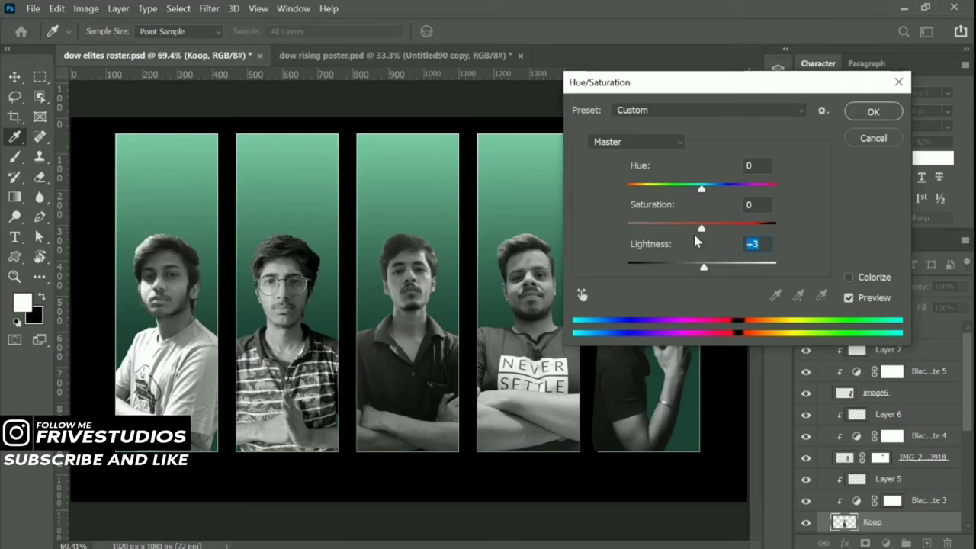
key(Return)
key(v)
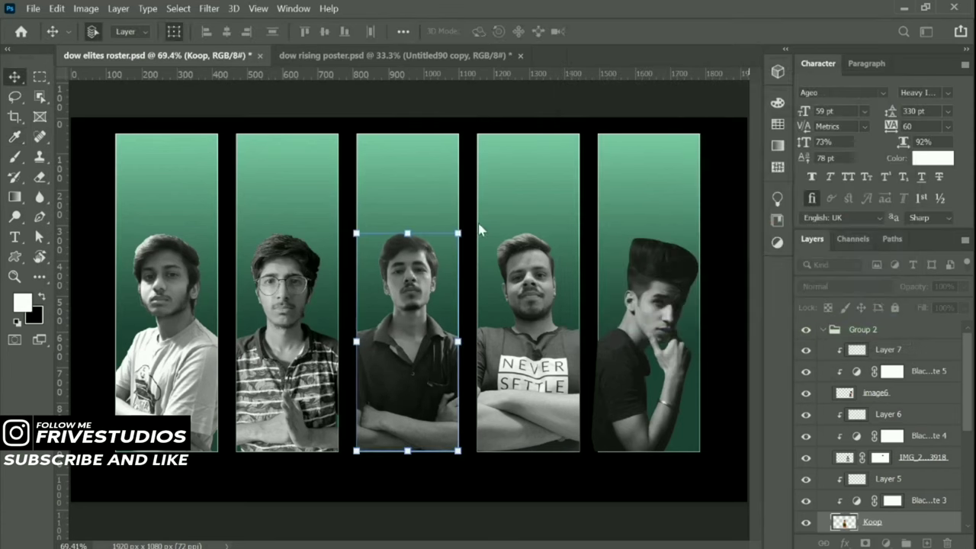
scroll(283, 359, down, 3)
scroll(283, 359, up, 2)
Darken the second and first portraits slightly with Hue/Saturation Lightness.
ctrl+click(289, 374)
key(ctrl+u)
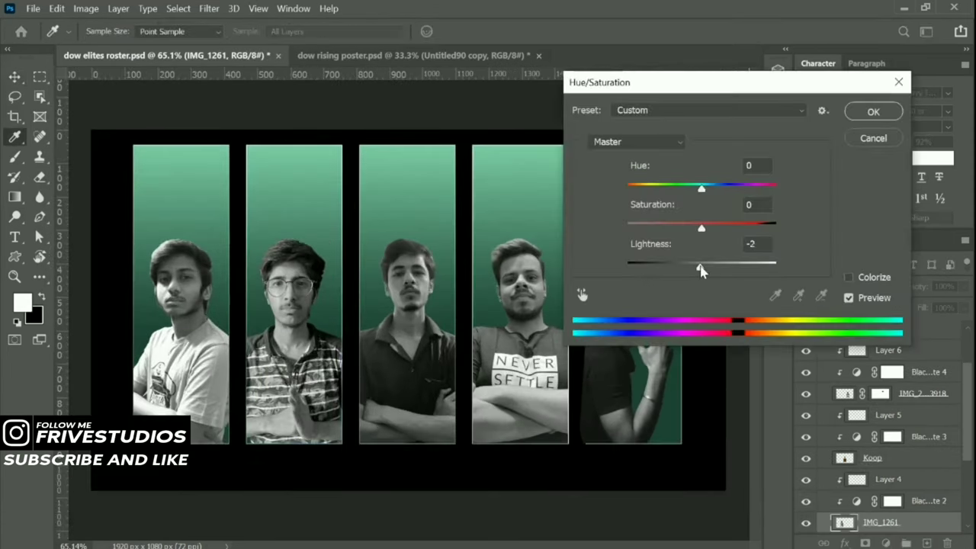
drag(701, 267, 686, 269)
key(Return)
ctrl+click(200, 349)
key(ctrl+u)
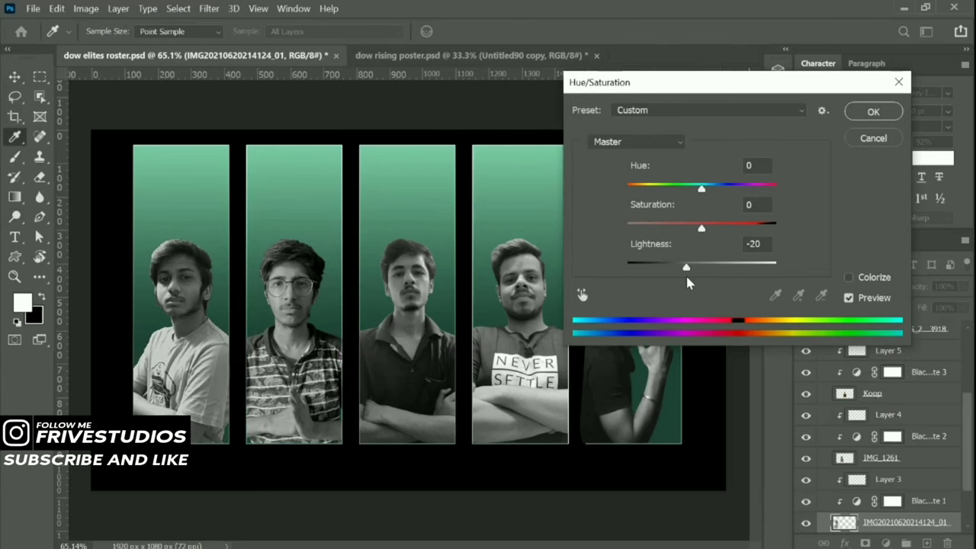
key(Return)
key(v)
Select the third portrait and Layer 5, try clipping the first portrait, then select all layers.
scroll(429, 266, down, 1)
ctrl+click(430, 265)
click(912, 401)
click(917, 356)
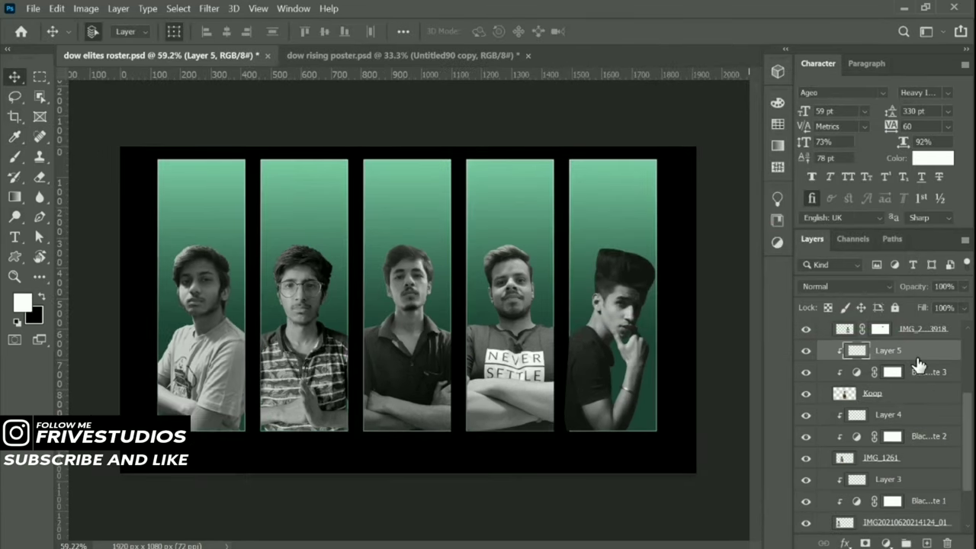
scroll(917, 366, down, 3)
scroll(917, 366, up, 3)
scroll(917, 366, down, 3)
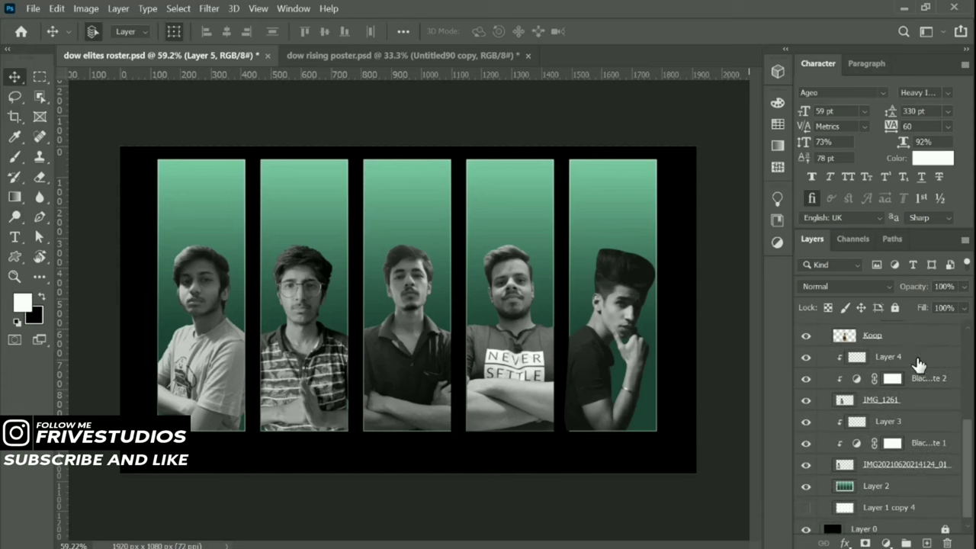
alt+click(909, 474)
alt+click(909, 406)
scroll(255, 374, down, 1)
key(ctrl+alt+a)
Group the selected layers into Group 2, expand it, and select the first portrait's layer.
key(ctrl+g)
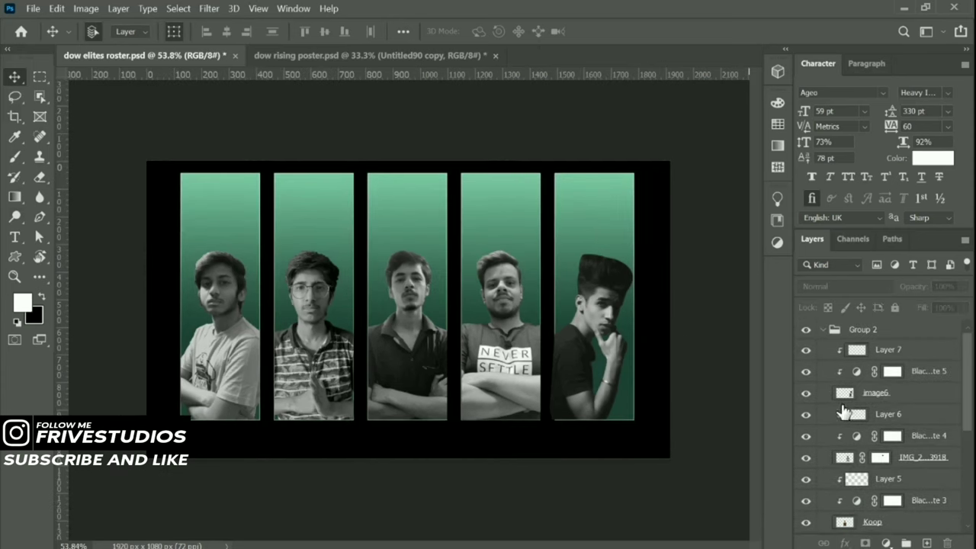
click(821, 330)
click(821, 329)
click(888, 349)
scroll(407, 290, up, 1)
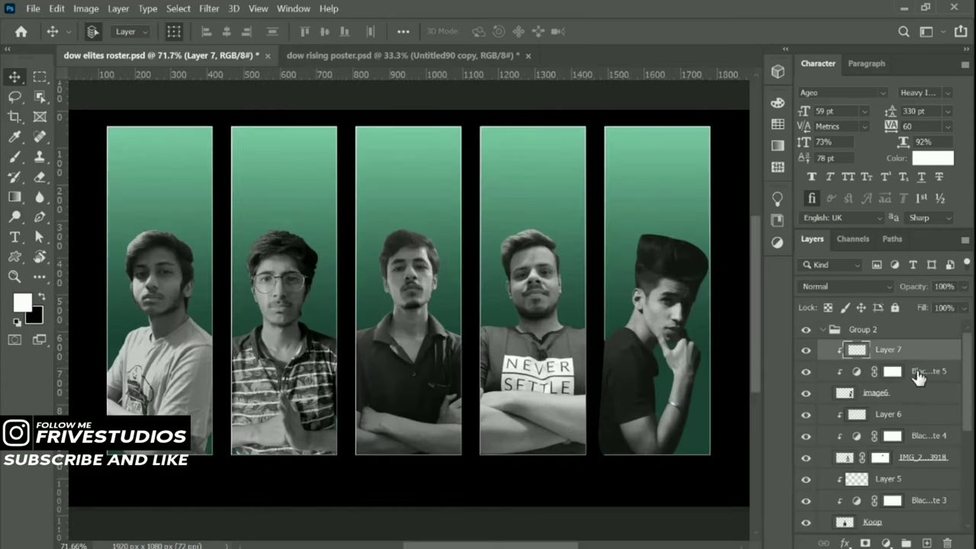
click(913, 372)
click(877, 393)
scroll(884, 427, down, 3)
right_click(900, 457)
Give the portrait an Overlay Drop Shadow with lower opacity and a black Outer Glow.
click(720, 23)
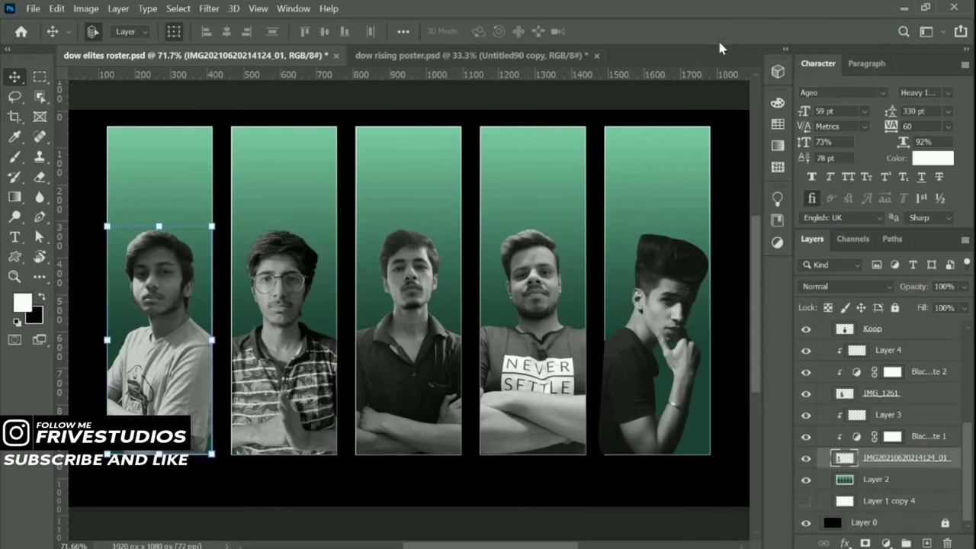
click(415, 358)
click(636, 129)
click(626, 324)
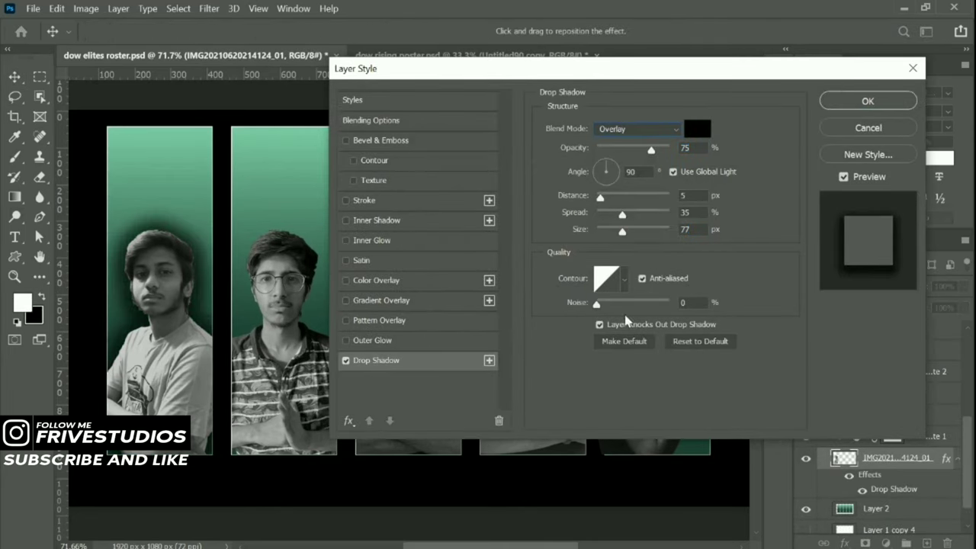
drag(573, 152, 549, 175)
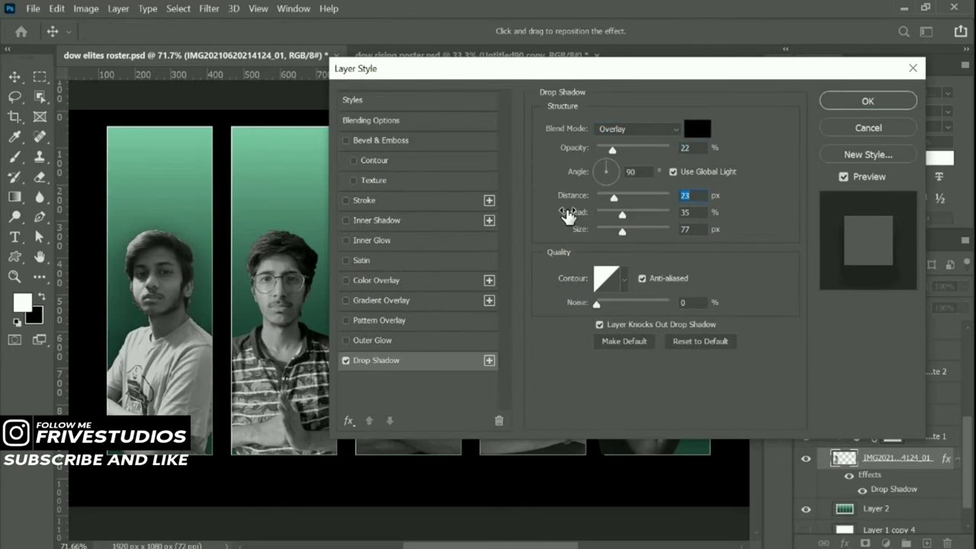
click(374, 340)
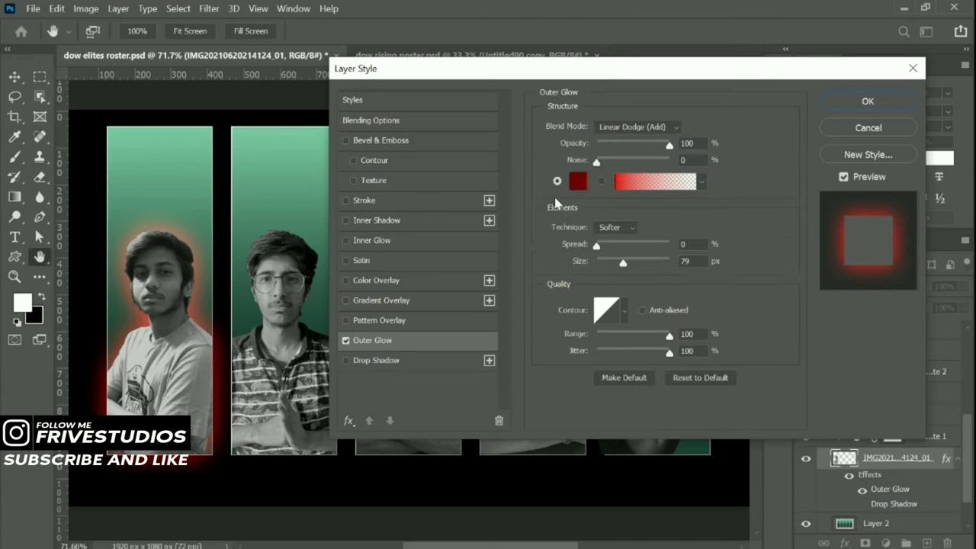
click(578, 181)
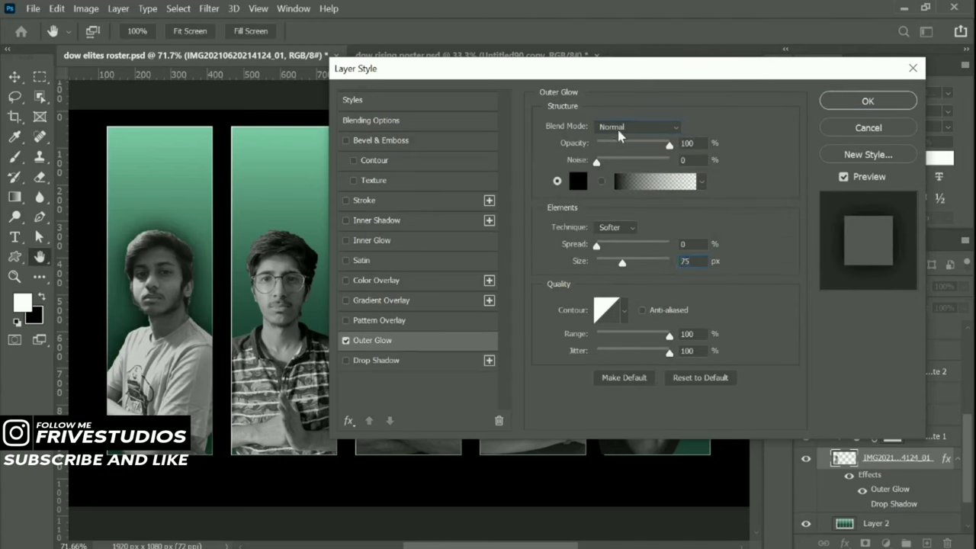
click(618, 129)
click(627, 324)
key(Return)
Copy the layer style, group the styled portraits into Group 3, and select the green panel layer.
right_click(884, 381)
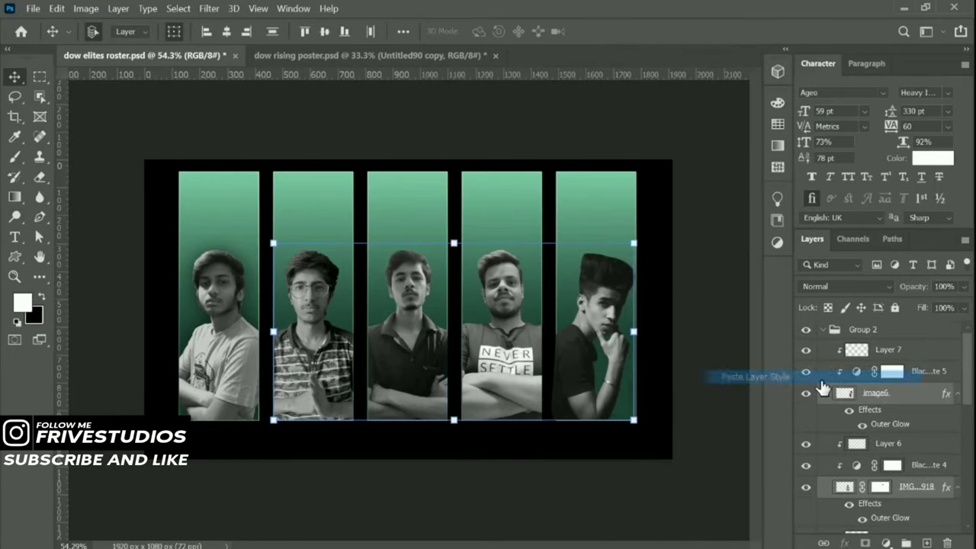
key(ctrl+0)
scroll(905, 354, down, 2)
click(877, 490)
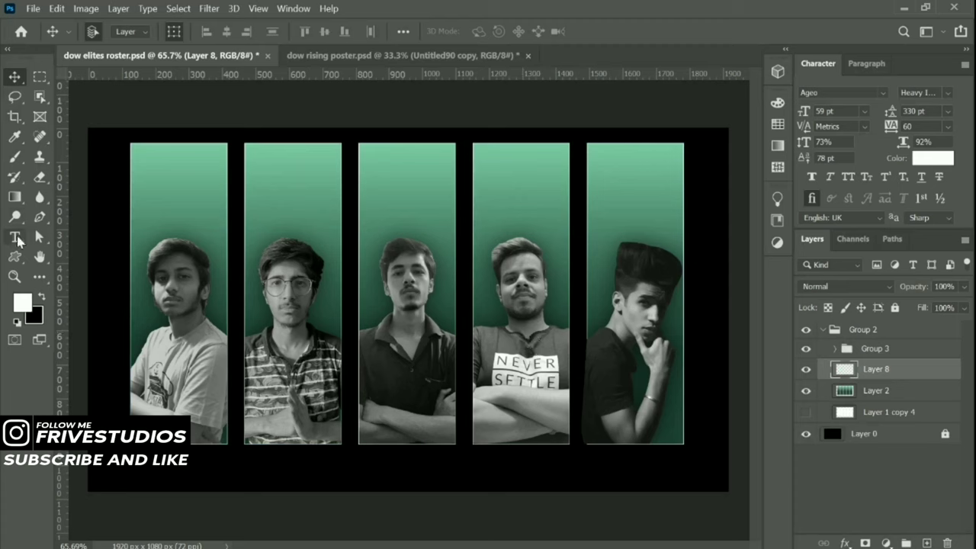
Type KINGPIN as a new text layer, rotate it -90° and move it onto the fourth panel.
click(15, 237)
click(443, 200)
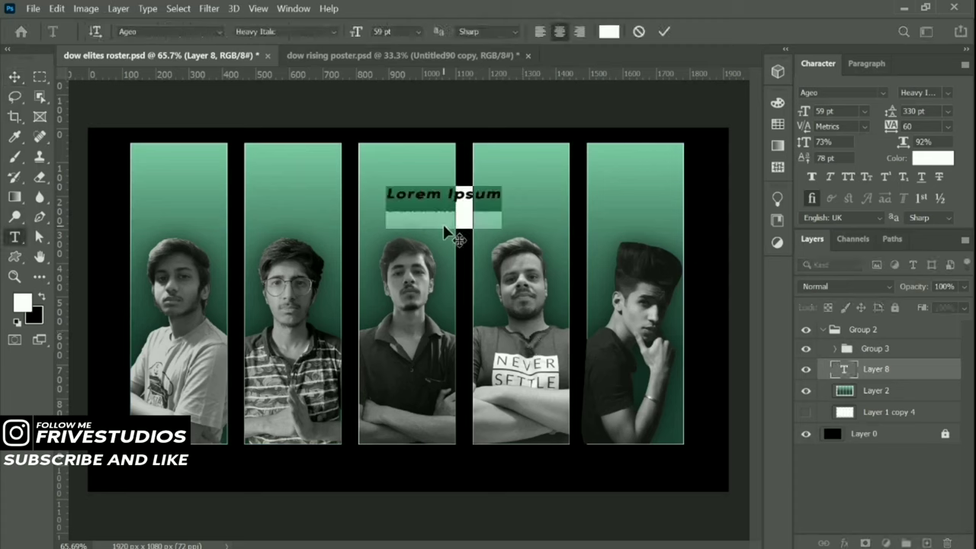
text(KINGPIN)
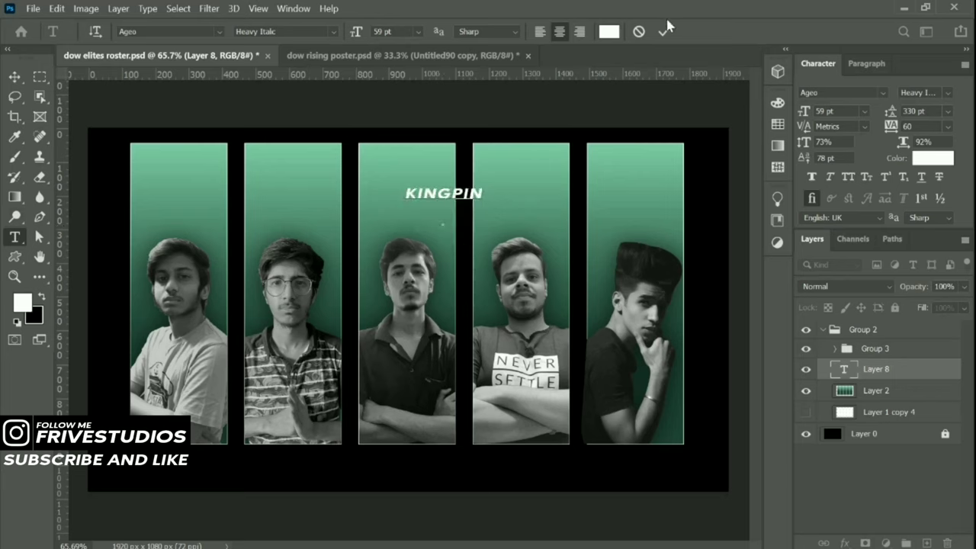
click(664, 31)
drag(804, 110, 839, 110)
key(ctrl+t)
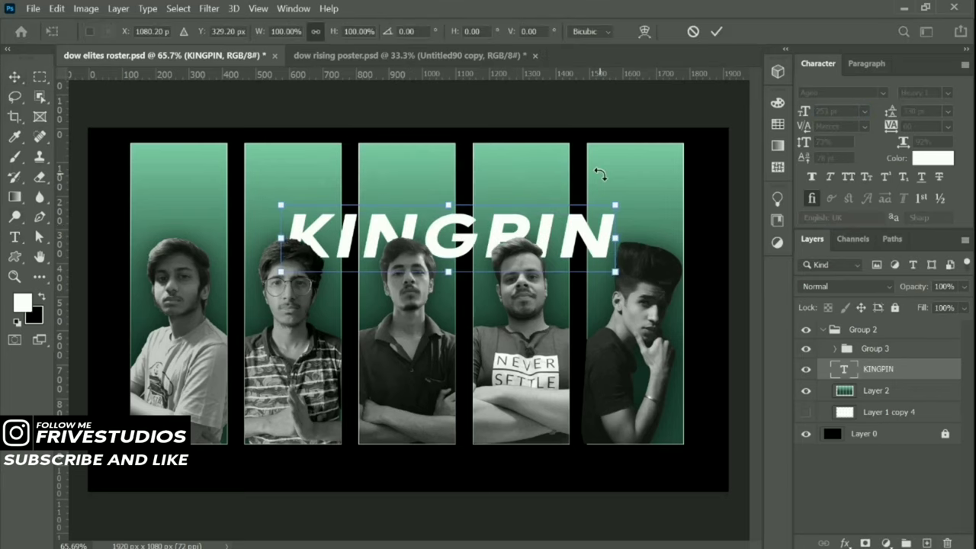
text(-90)
key(Return)
key(Return)
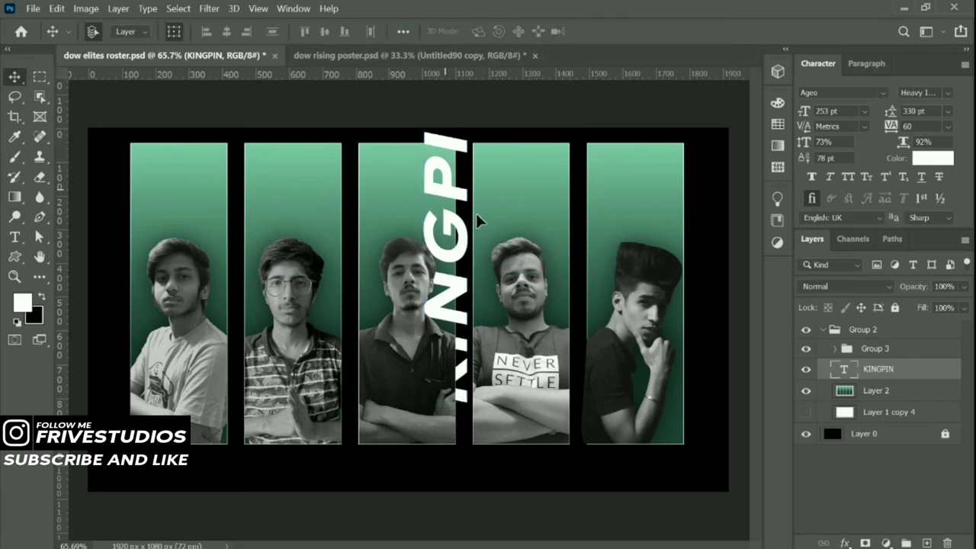
drag(476, 212, 584, 213)
Set KINGPIN in La Babaca at 418 pt and place it at the top of the fourth panel.
click(882, 93)
click(818, 169)
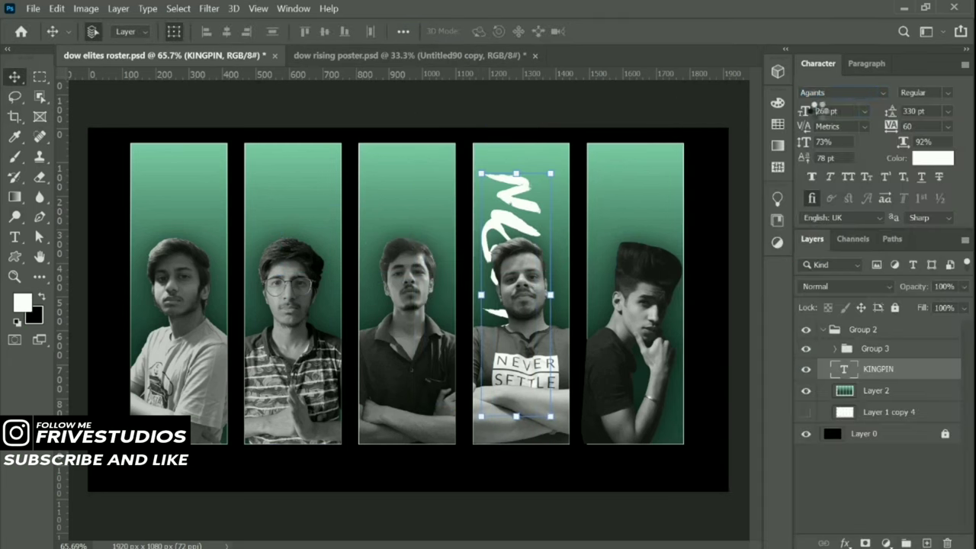
click(882, 92)
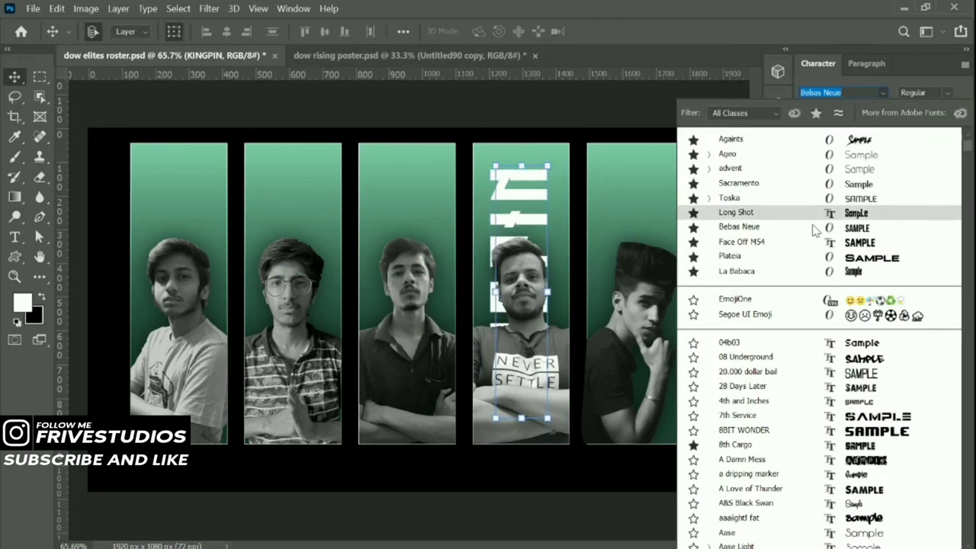
click(816, 273)
drag(523, 208, 526, 207)
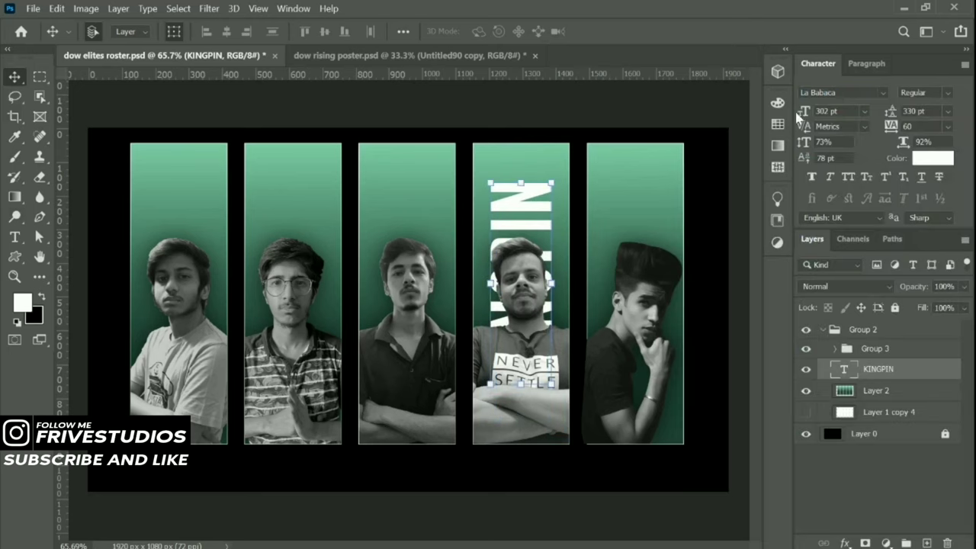
drag(796, 116, 839, 116)
drag(536, 183, 534, 229)
click(721, 31)
key(ctrl+0)
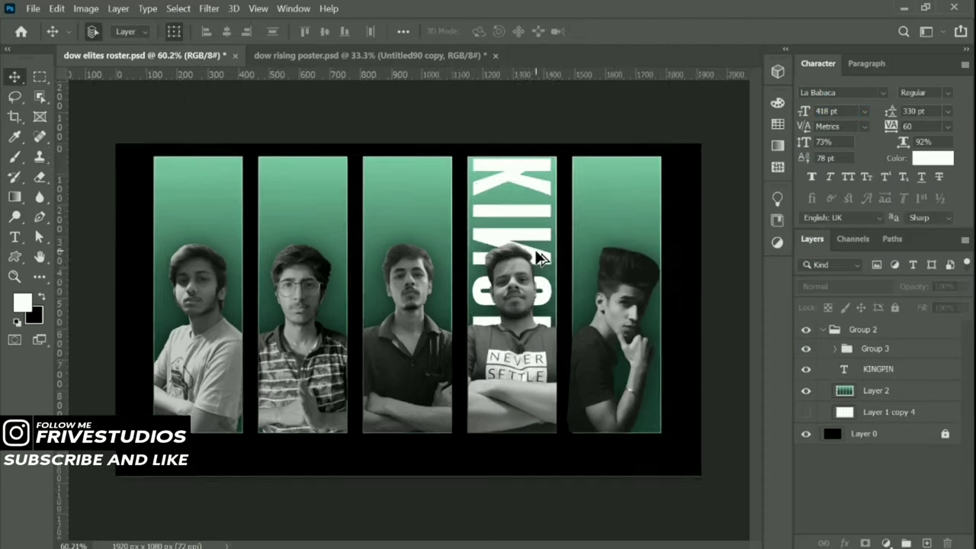
click(538, 257)
scroll(541, 179, up, 1)
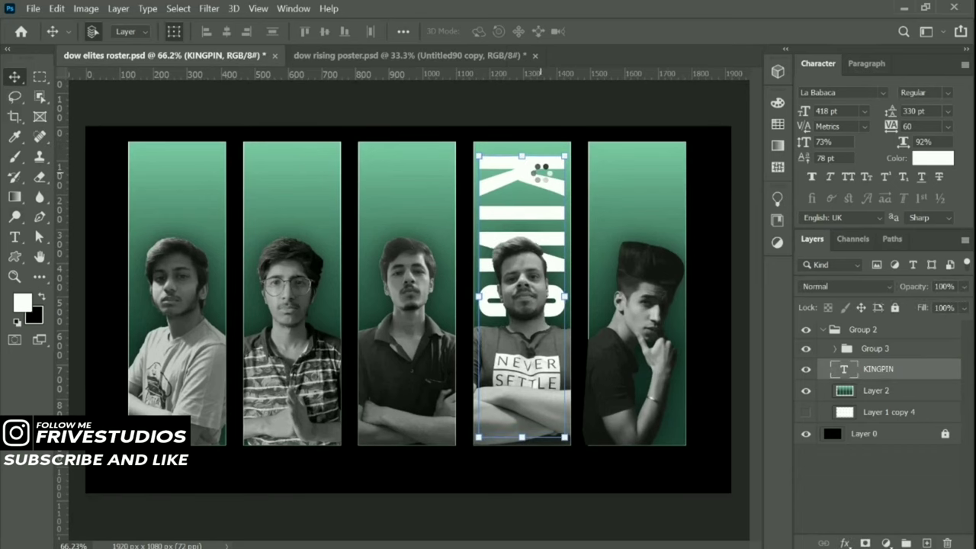
Alt-drag KINGPIN copies into the fifth and third panels, aligning their tops with the original.
drag(535, 181, 649, 183)
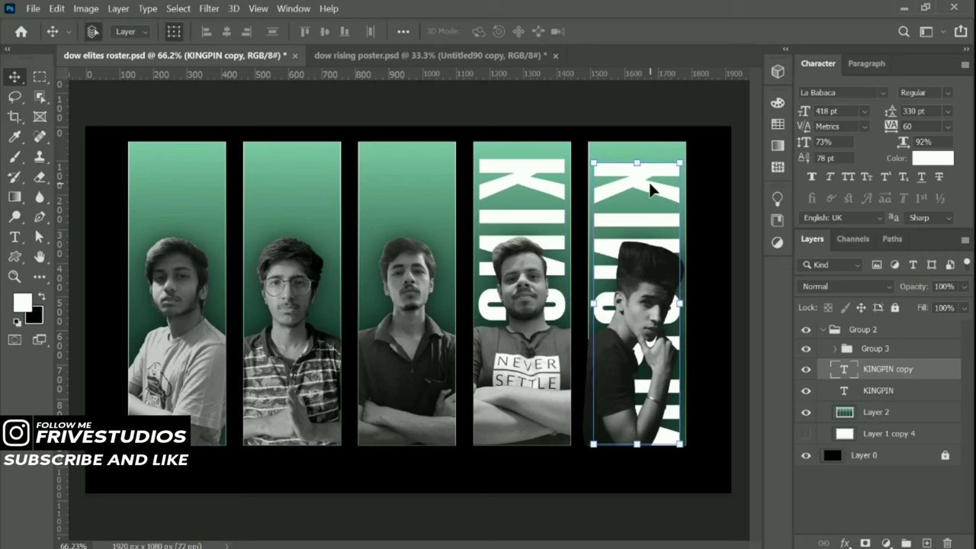
key(alt+bracketleft)
drag(571, 157, 599, 164)
scroll(630, 180, up, 3)
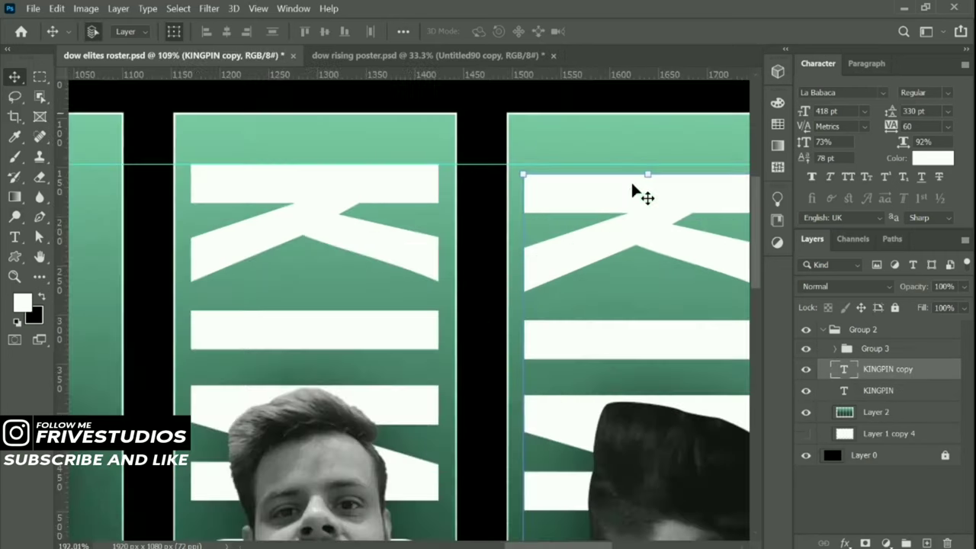
scroll(649, 244, down, 5)
mouse_move(522, 183)
mouse_down()
mouse_move(410, 183)
mouse_move(414, 198)
mouse_move(297, 204)
mouse_up()
scroll(409, 183, up, 3)
scroll(414, 196, down, 4)
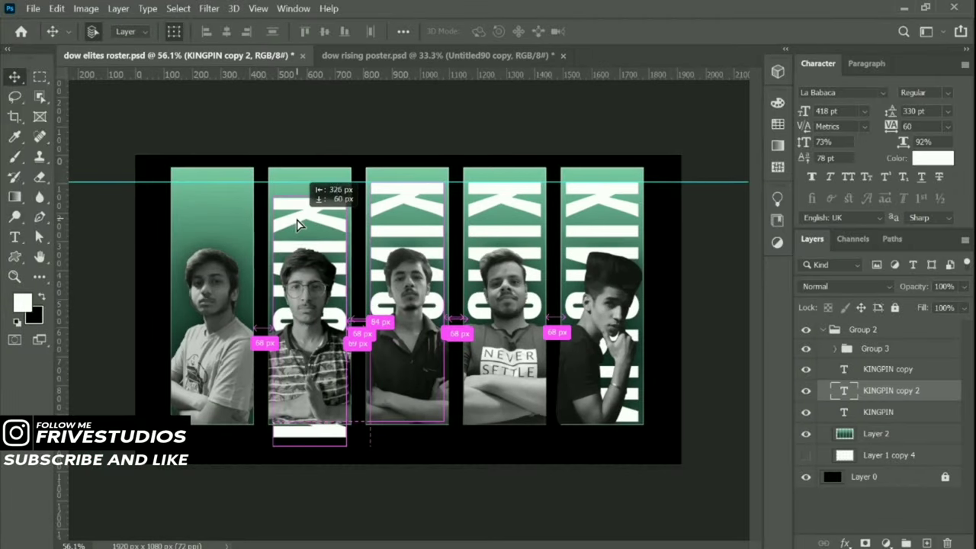
scroll(296, 203, up, 4)
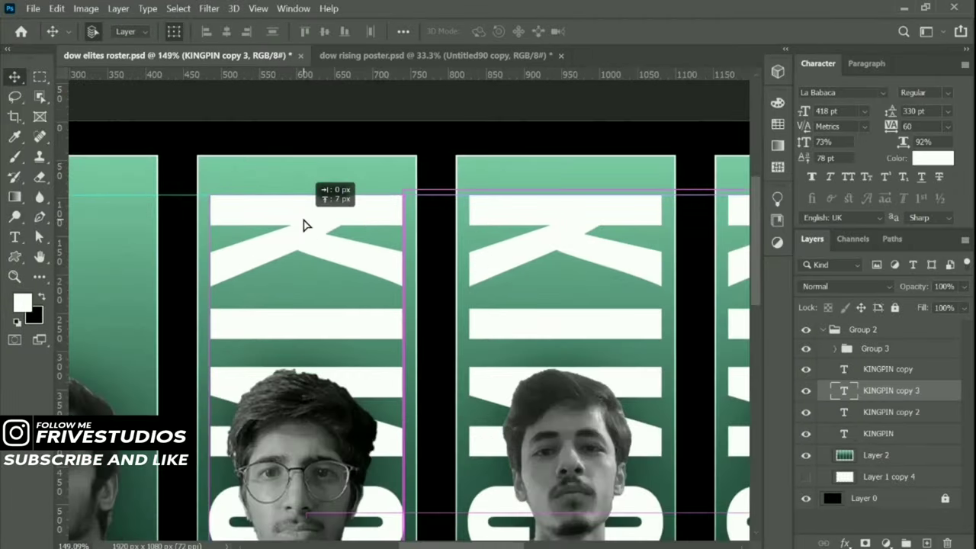
mouse_move(302, 225)
mouse_down()
mouse_move(513, 236)
mouse_move(296, 260)
mouse_move(264, 226)
mouse_up()
scroll(388, 236, down, 5)
Retype the middle panel's name as era and move it higher in the panel.
scroll(388, 236, up, 1)
key(t)
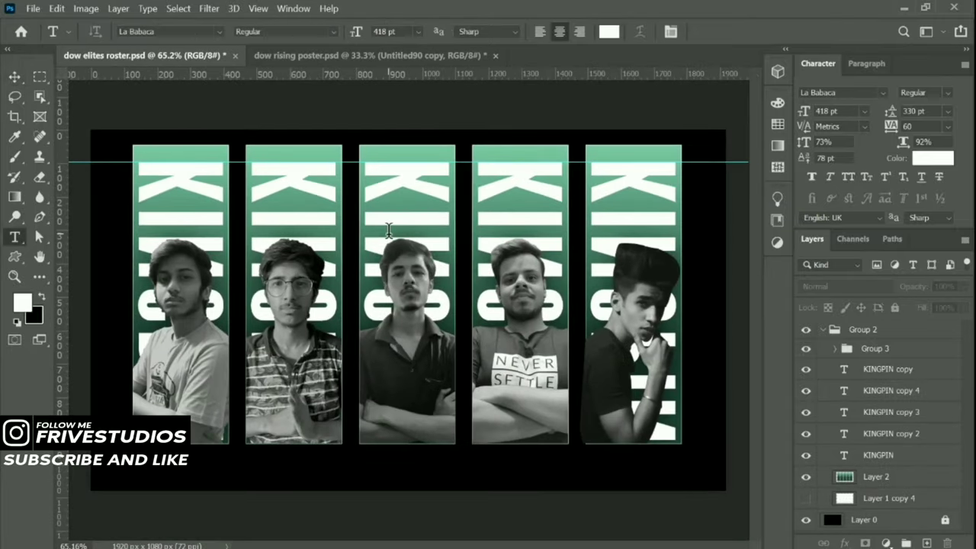
double_click(388, 230)
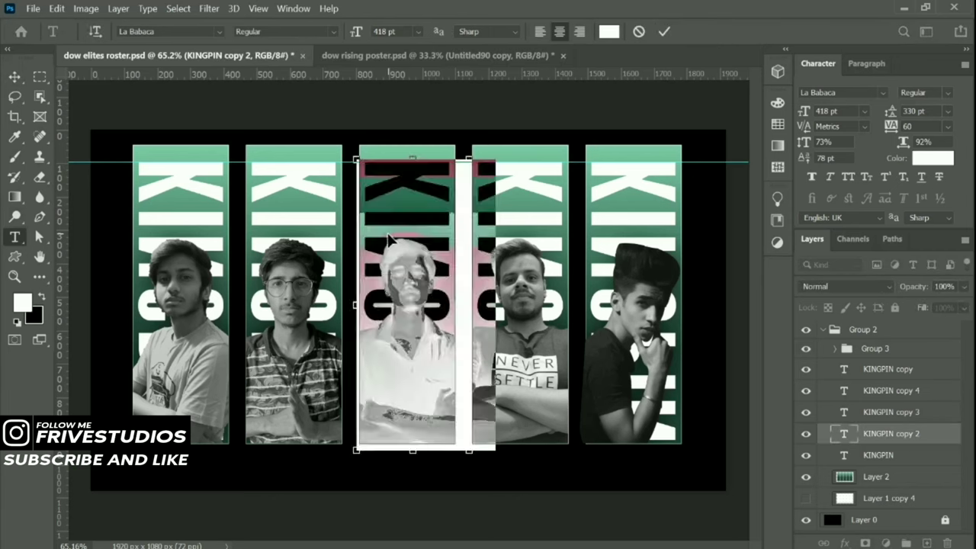
text(era)
click(15, 76)
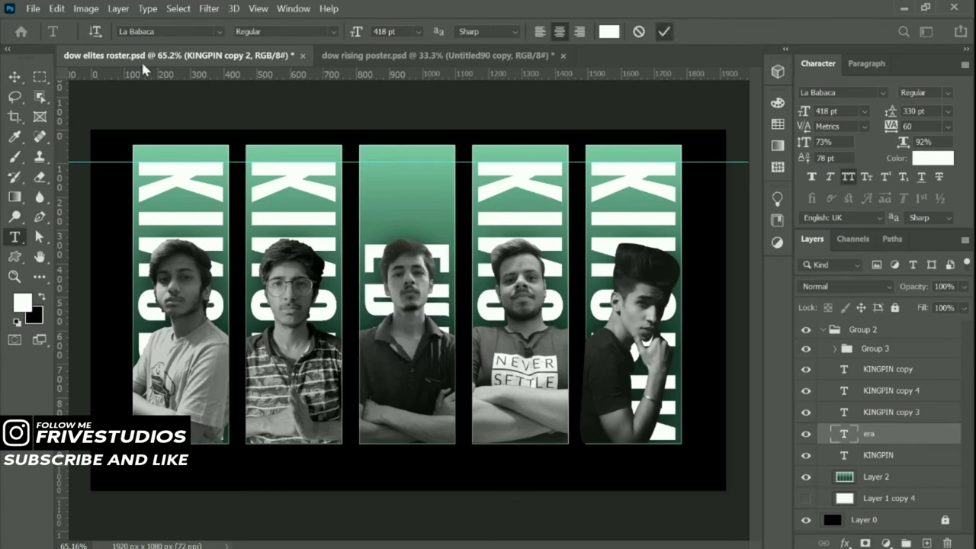
drag(407, 280, 410, 232)
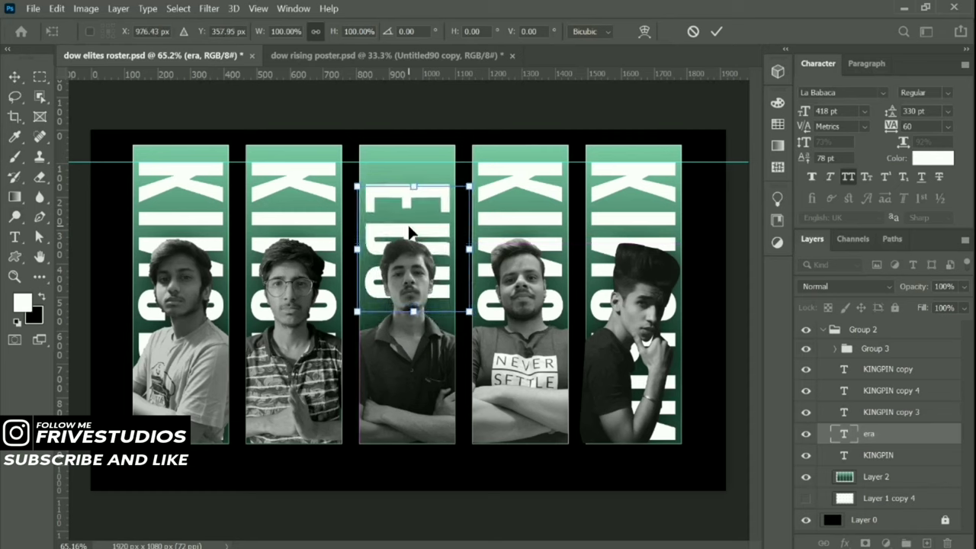
key(Return)
Retype the first panel's player name, and rename the second and fifth panels THOR and XZE.
click(290, 175)
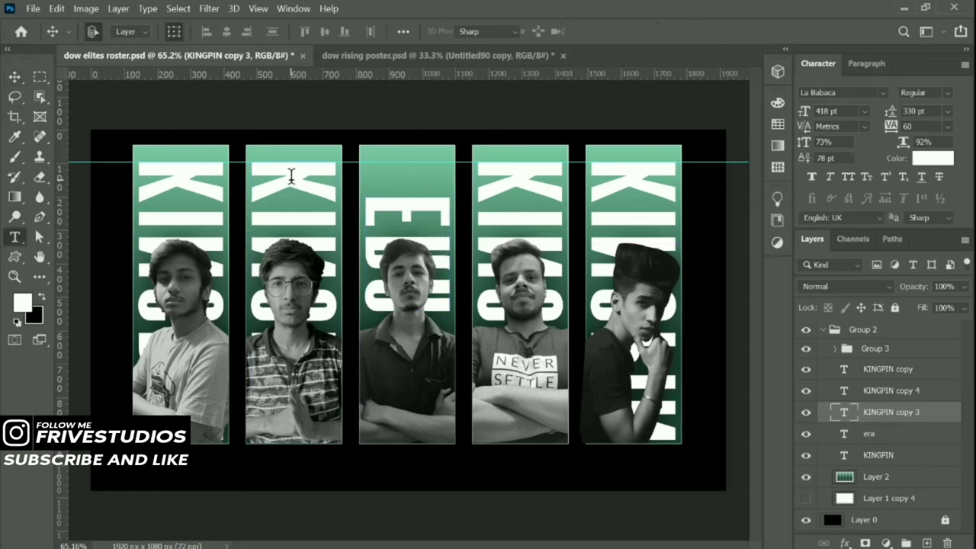
double_click(203, 200)
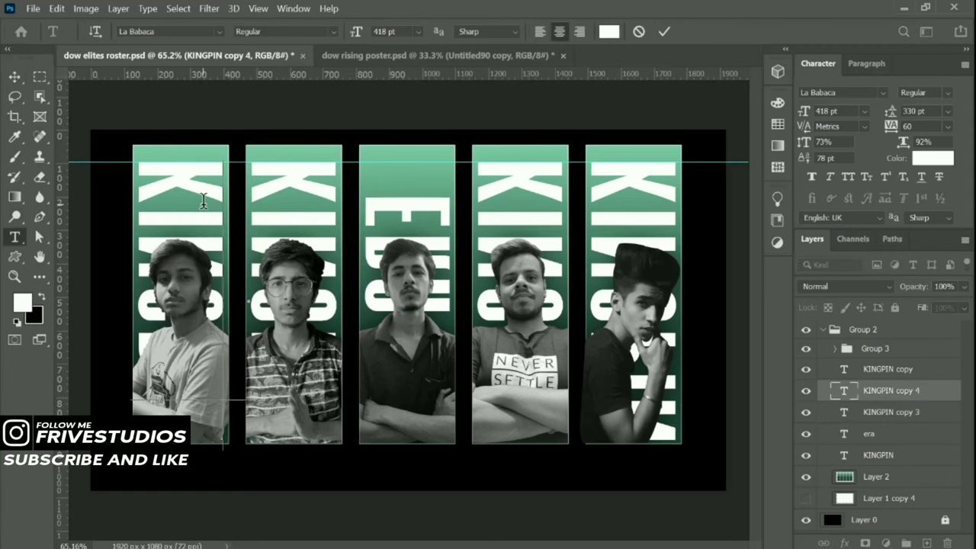
text(MEHUL)
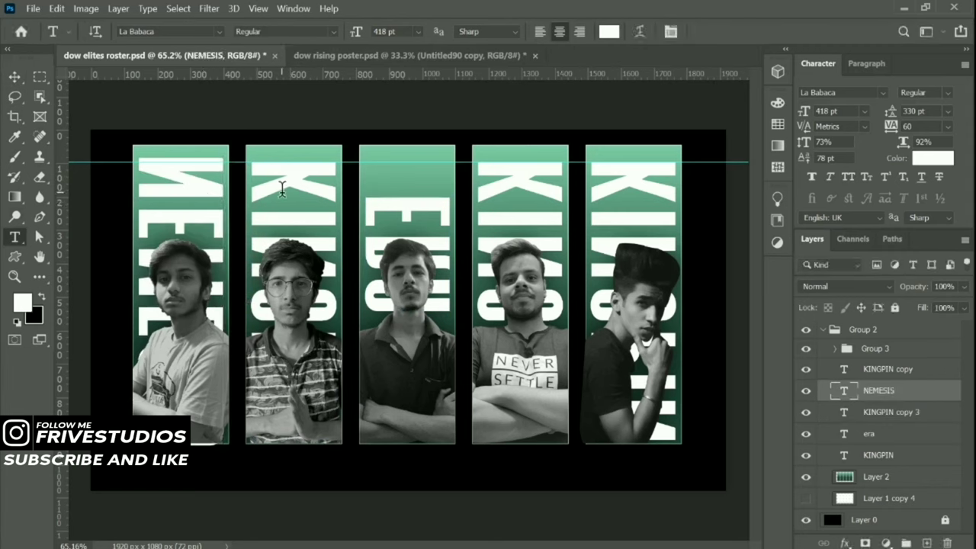
double_click(282, 190)
text(THOR)
double_click(637, 221)
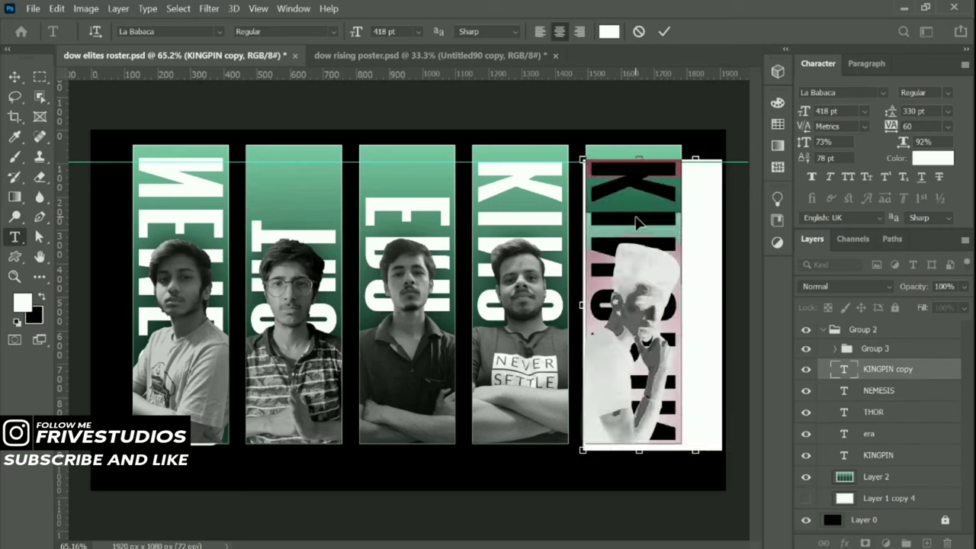
text(XZE)
click(664, 31)
Lower XZE and stack duplicated XZE copies down the fifth panel, then shift the third panel's name.
key(ctrl+t)
mouse_move(654, 235)
mouse_down()
mouse_move(654, 282)
mouse_move(656, 232)
mouse_up()
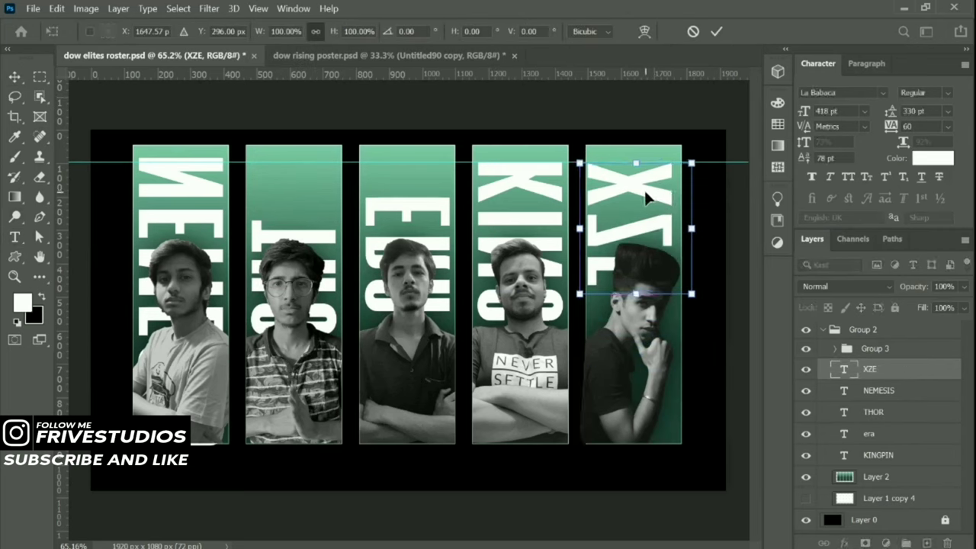
key(Return)
key(ctrl+j)
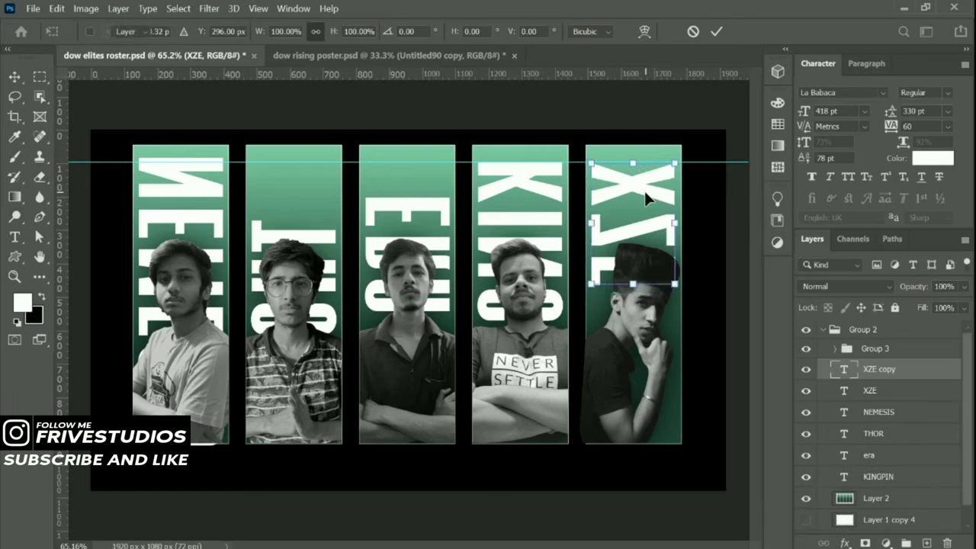
key(ctrl+t)
drag(644, 192, 643, 322)
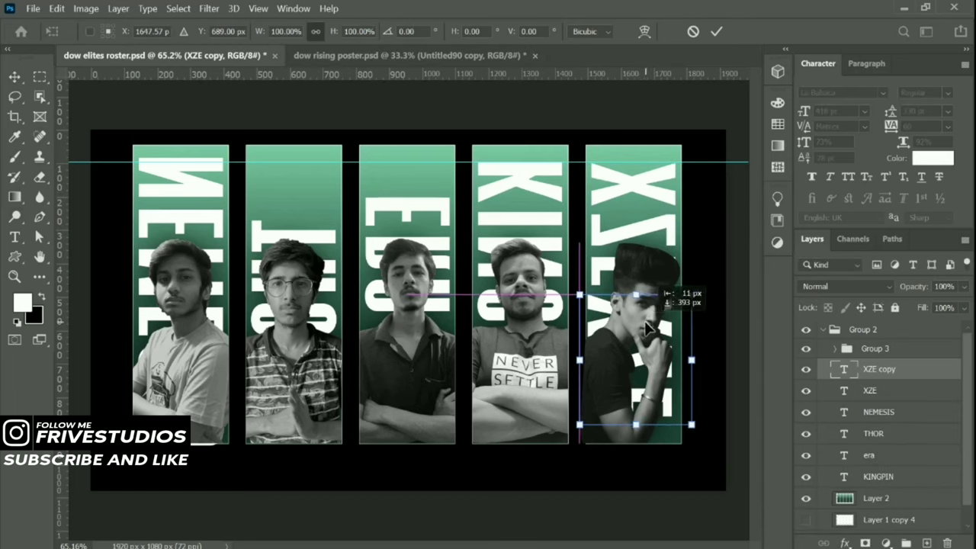
key(Return)
drag(648, 365, 642, 365)
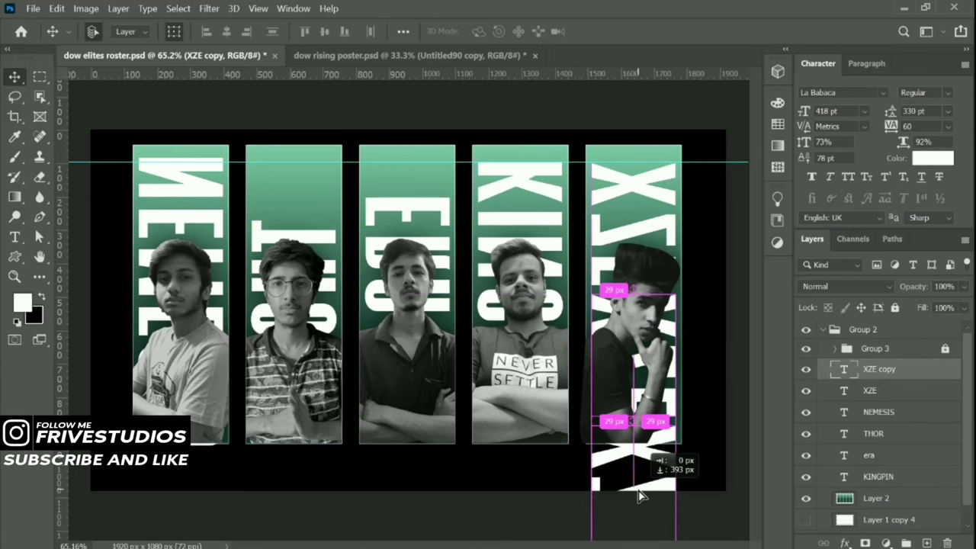
drag(644, 457, 639, 492)
click(424, 213)
mouse_move(425, 214)
mouse_down()
mouse_move(424, 180)
mouse_move(417, 347)
mouse_move(417, 328)
mouse_up()
Duplicate THOR higher up and group all player name layers into Group 4.
mouse_move(322, 233)
mouse_down()
mouse_move(319, 181)
mouse_move(302, 291)
mouse_up()
click(192, 192)
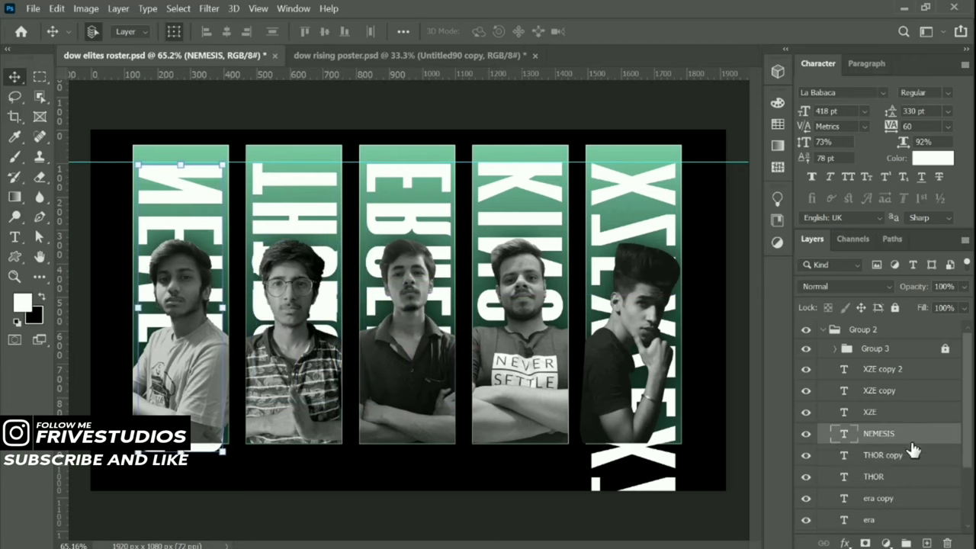
scroll(447, 508, down, 2)
shift+click(910, 475)
key(ctrl+g)
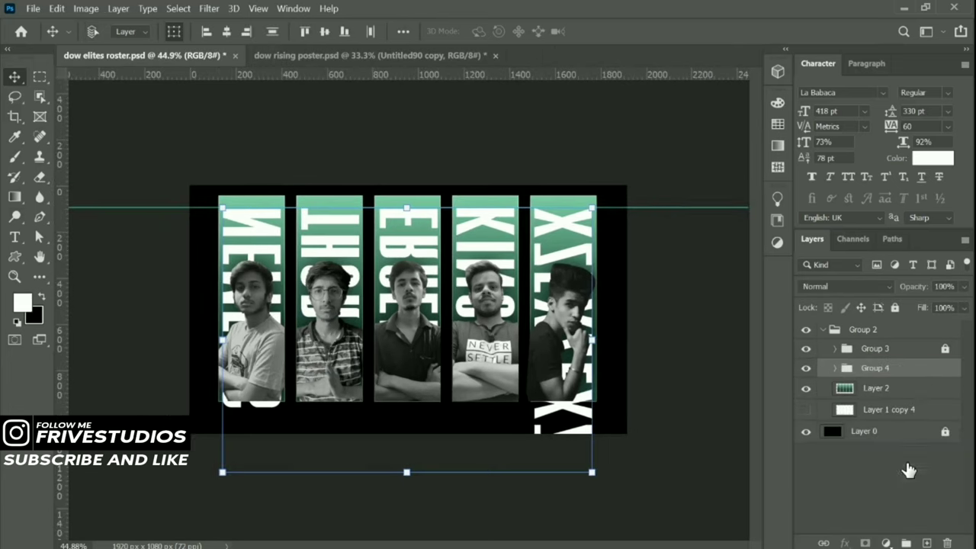
click(907, 389)
right_click(920, 369)
key(Escape)
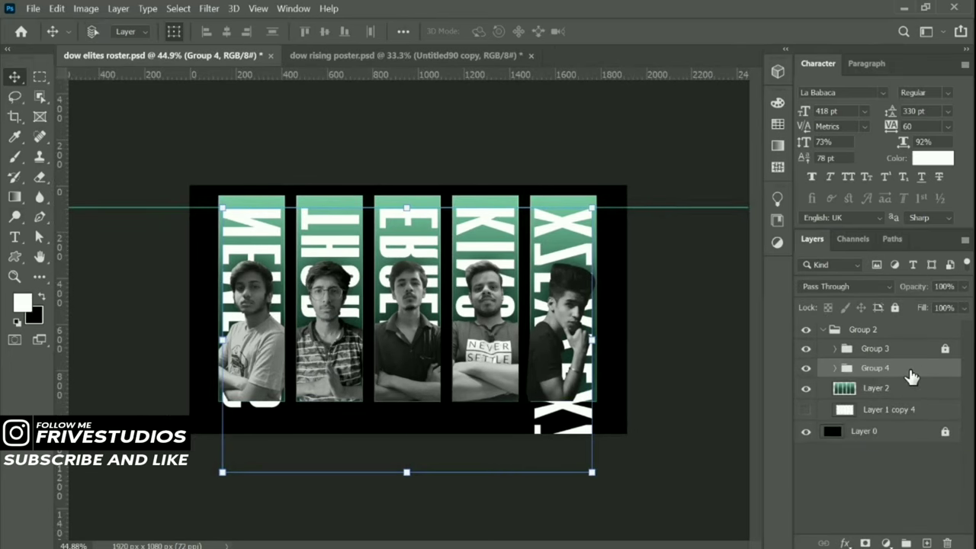
click(834, 368)
click(878, 388)
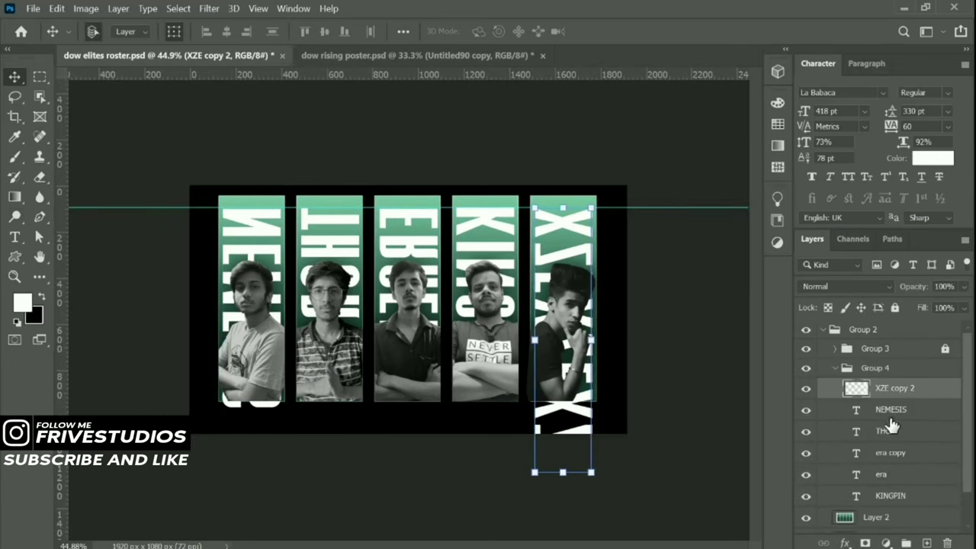
Flip XZE copy 2 and KINGPIN horizontally so they read correctly.
key(ctrl+t)
right_click(592, 335)
click(585, 311)
ctrl+click(491, 215)
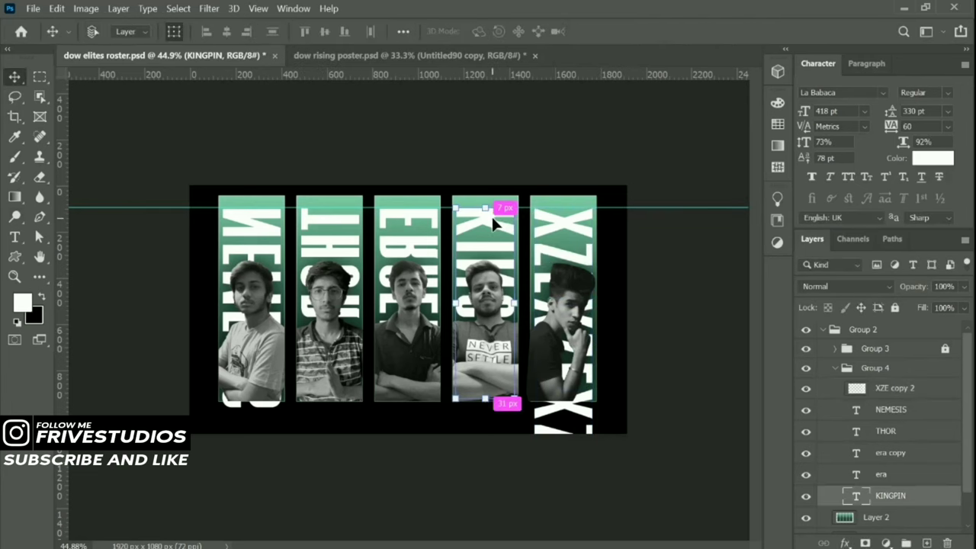
key(ctrl+t)
right_click(497, 218)
click(519, 473)
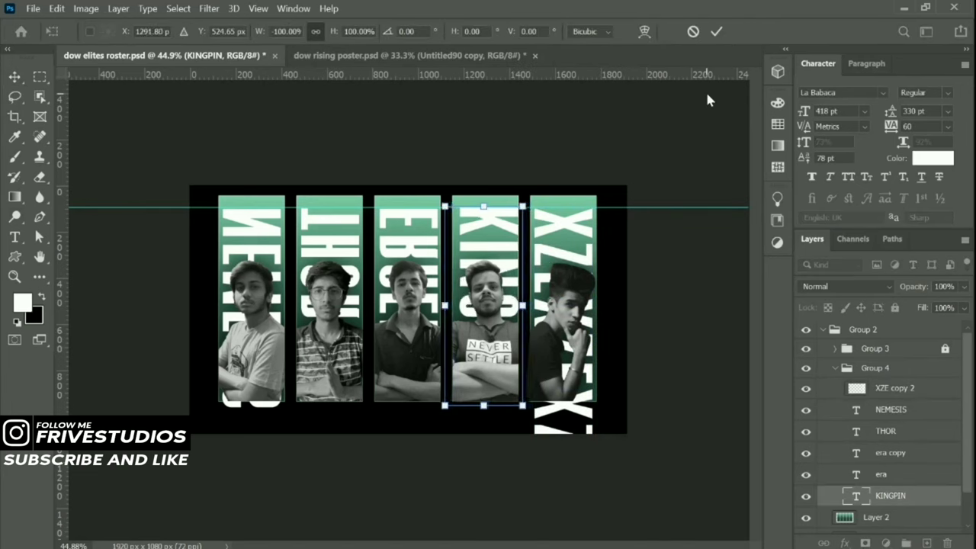
key(Return)
Merge the two era layers and flip them horizontally, then flip THOR horizontally.
ctrl+click(416, 247)
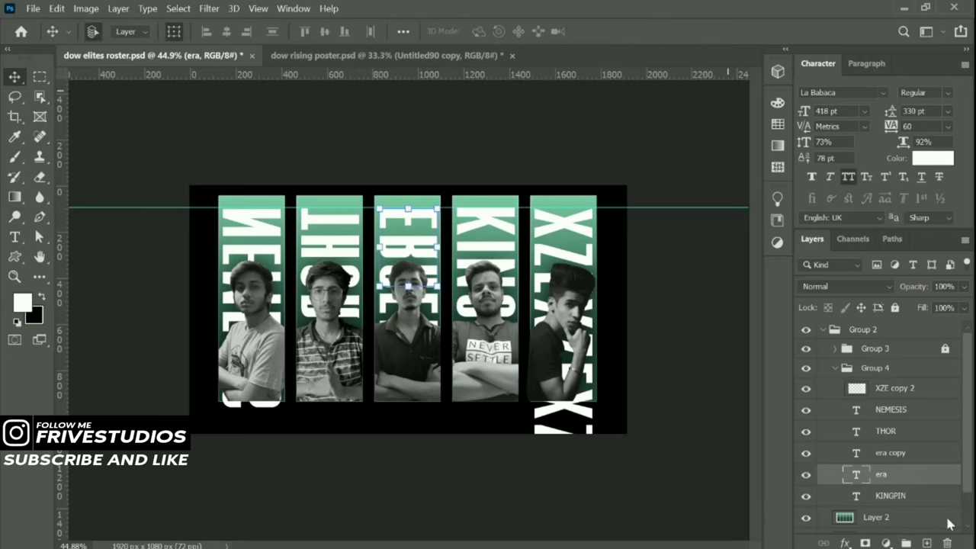
ctrl+click(907, 457)
key(ctrl+e)
key(ctrl+t)
right_click(409, 255)
click(449, 521)
ctrl+click(349, 218)
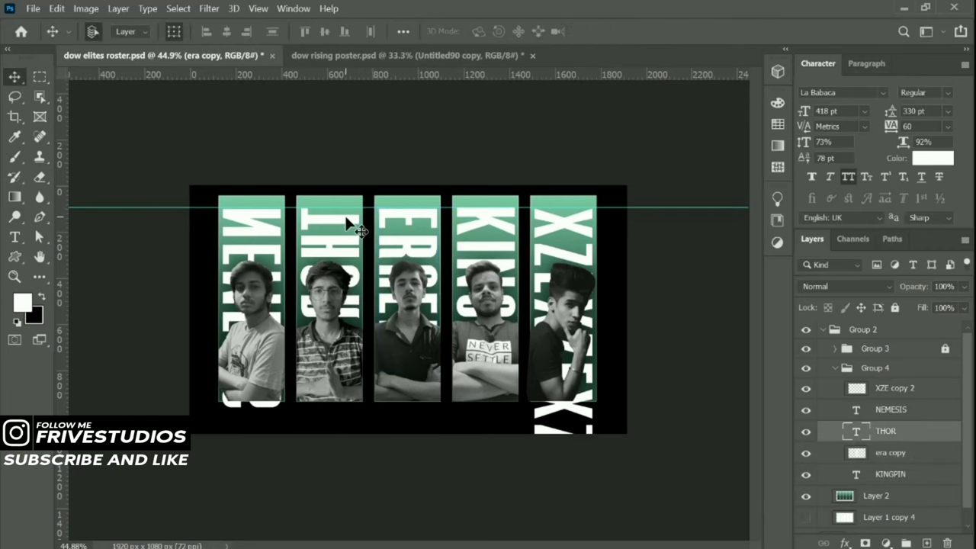
key(ctrl+t)
right_click(339, 233)
click(381, 496)
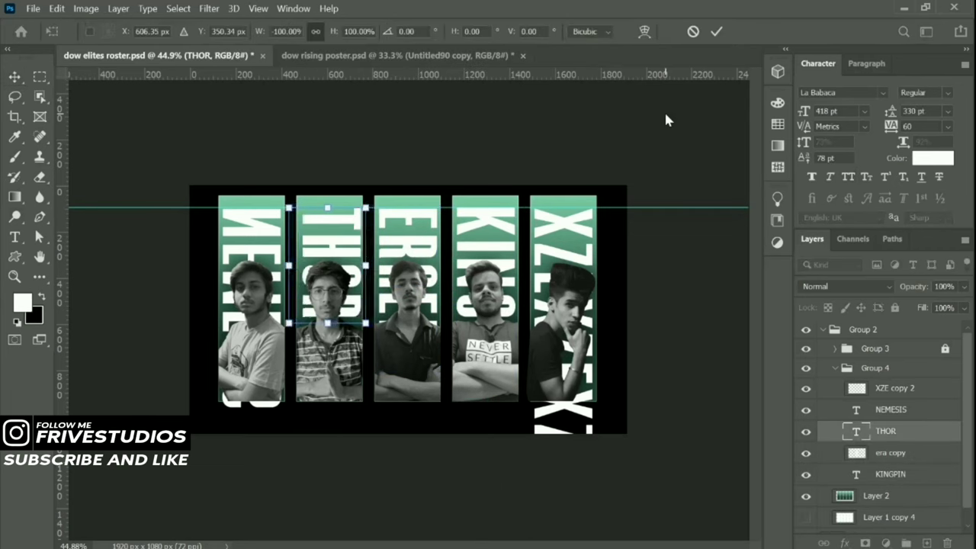
key(Return)
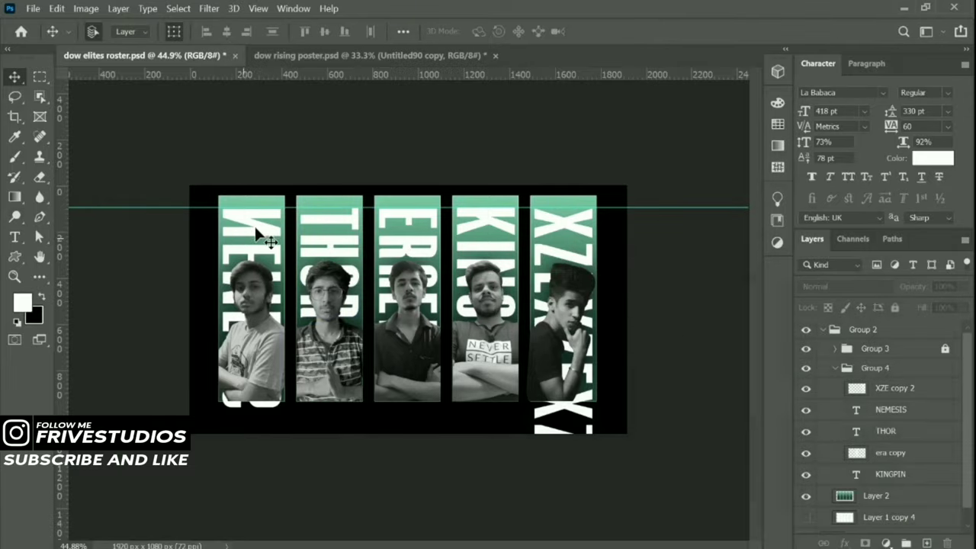
Flip NEMESIS horizontally and clip the Group 4 names into the green panels.
ctrl+click(255, 227)
key(ctrl+t)
right_click(254, 226)
click(286, 490)
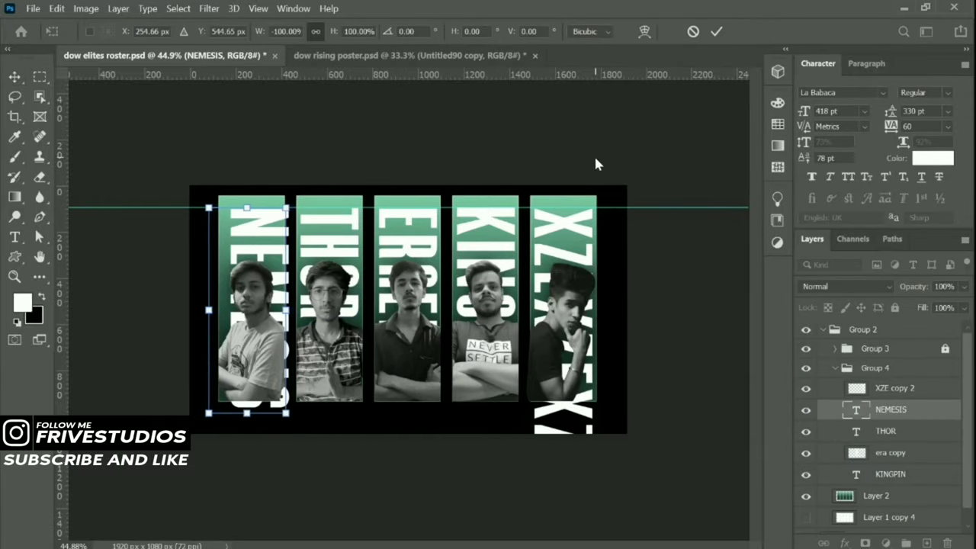
key(Return)
click(866, 368)
click(835, 368)
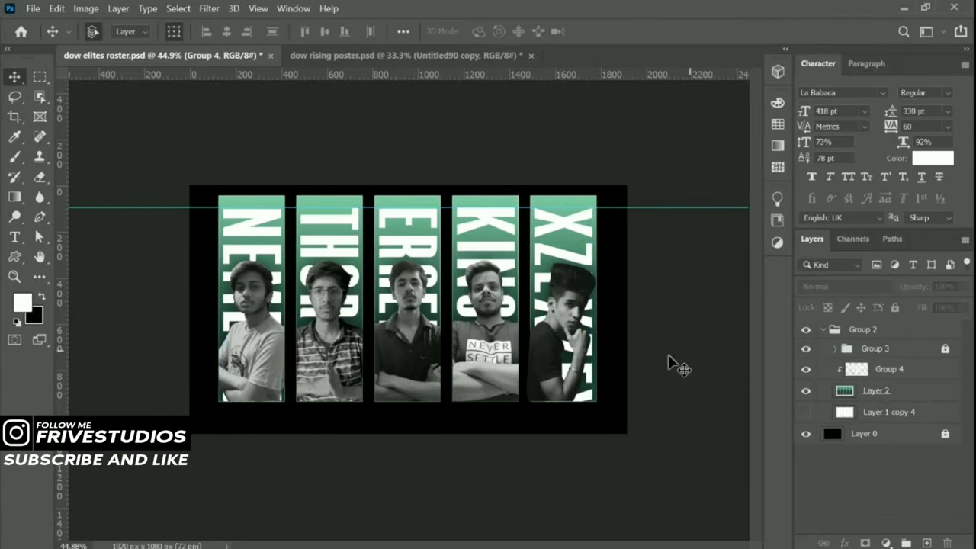
key(ctrl+0)
click(835, 348)
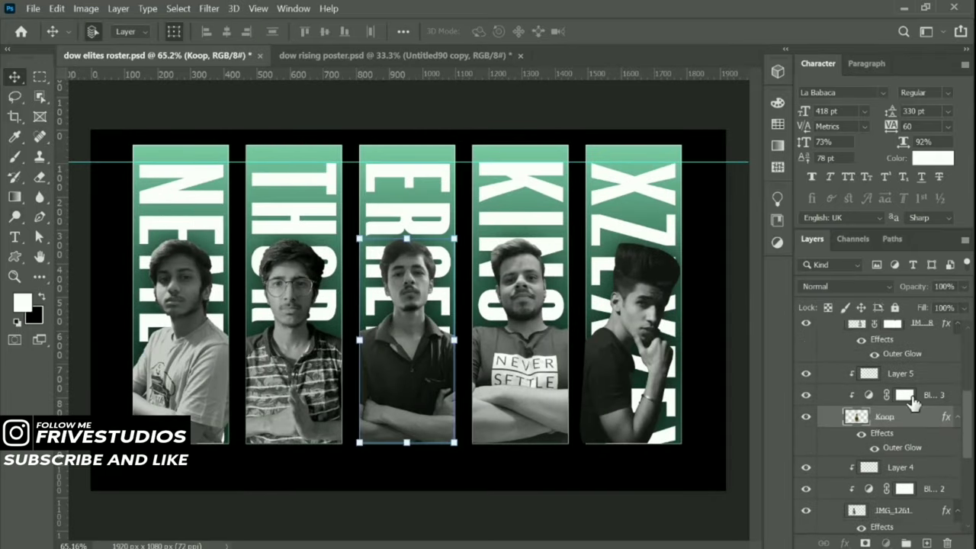
Set the Koop photo's Outer Glow to 100% opacity, 16% spread and 61 px size.
double_click(914, 404)
scroll(343, 229, up, 2)
scroll(342, 229, right, 5)
click(453, 346)
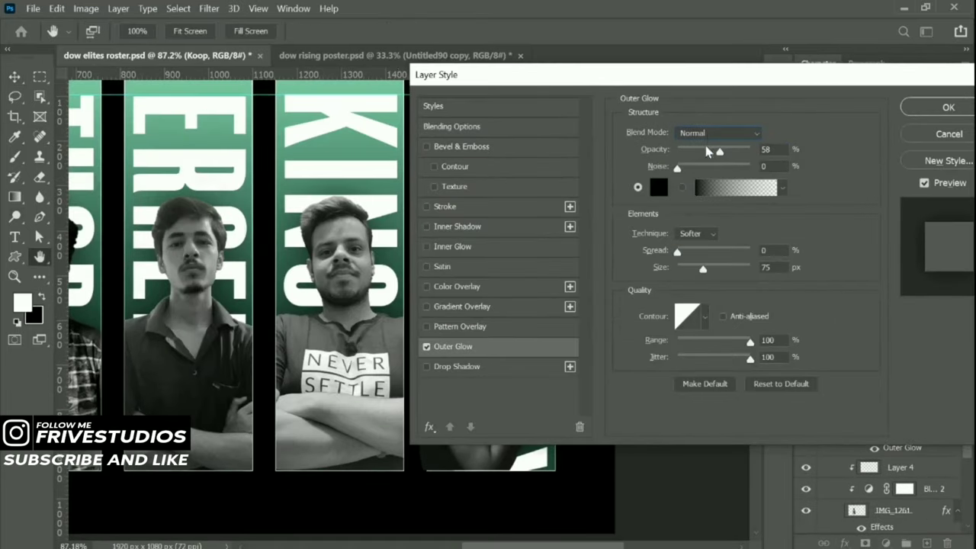
mouse_move(649, 250)
mouse_down()
mouse_move(674, 255)
mouse_move(635, 267)
mouse_up()
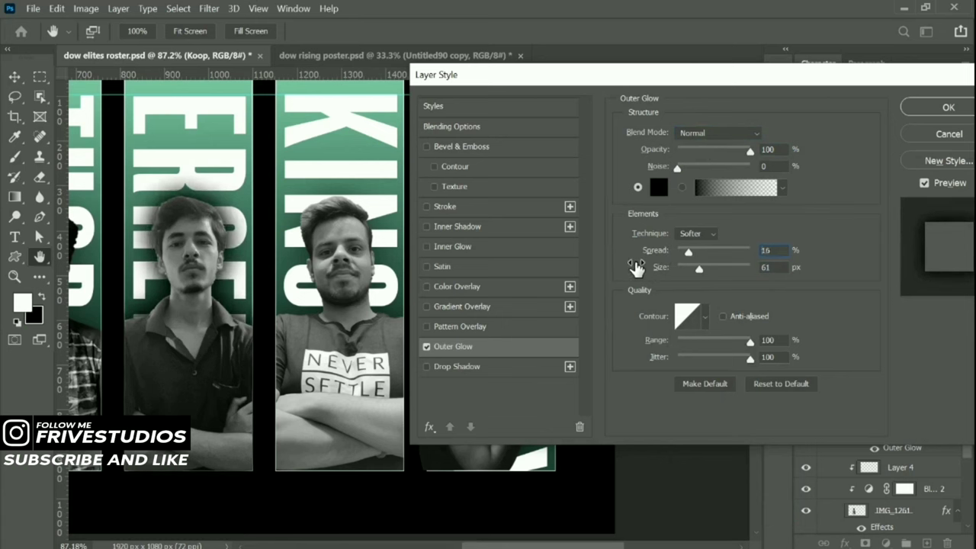
key(Return)
scroll(643, 243, down, 3)
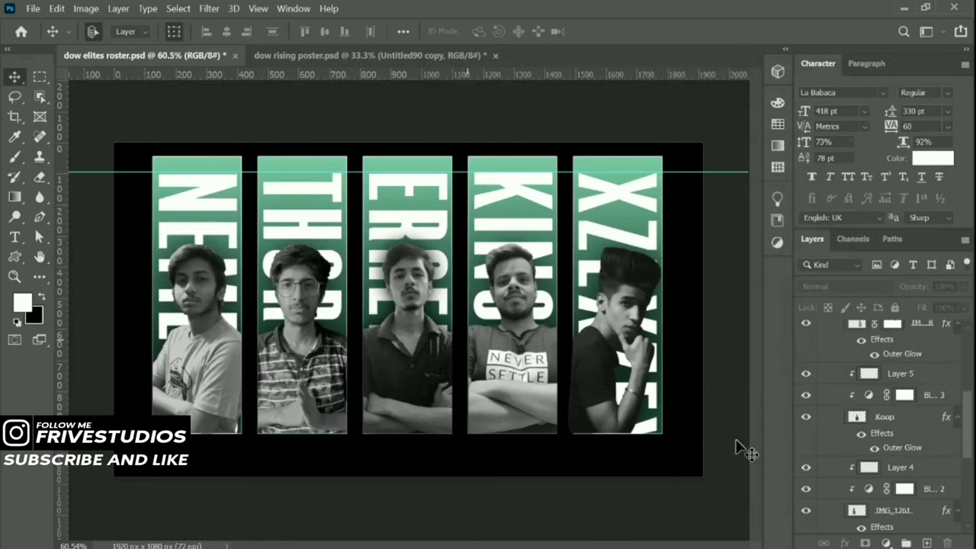
scroll(925, 348, up, 2)
scroll(915, 349, down, 3)
Paste the Koop layer style onto the IMG player photo layer.
click(903, 407)
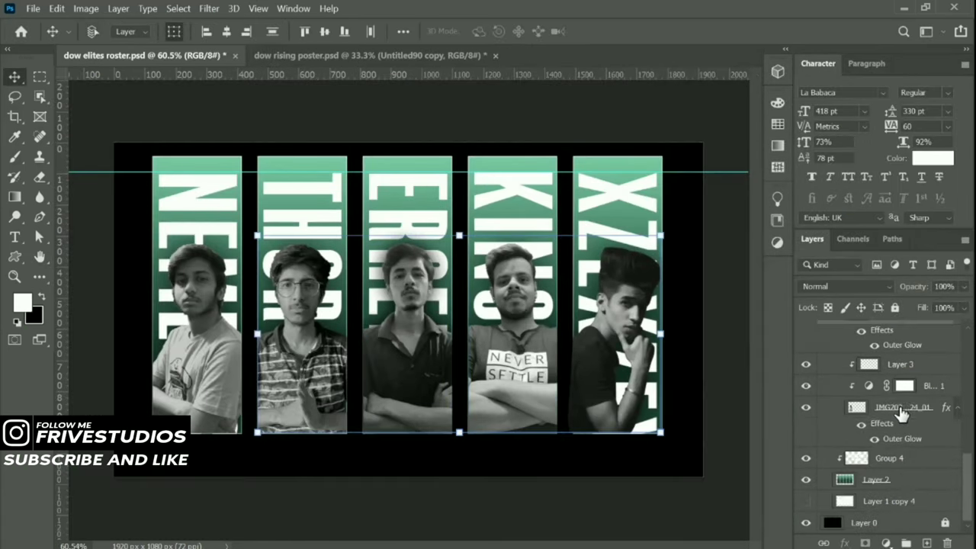
right_click(903, 407)
click(766, 375)
scroll(534, 366, up, 2)
scroll(457, 374, down, 1)
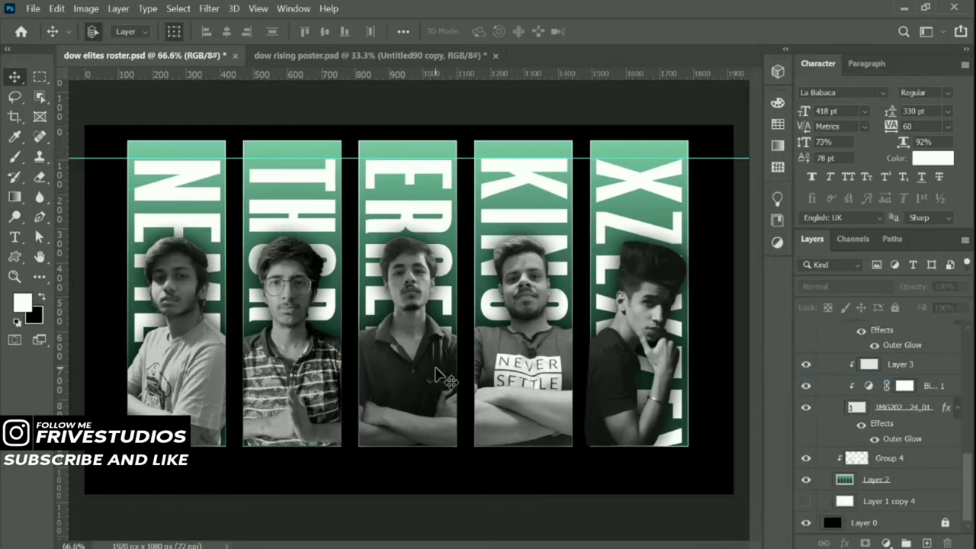
scroll(441, 375, up, 1)
scroll(885, 429, up, 3)
Brush soft green light on Layer 5 in Linear Dodge (Add) at 87% fill, then open Koop's styles.
click(902, 428)
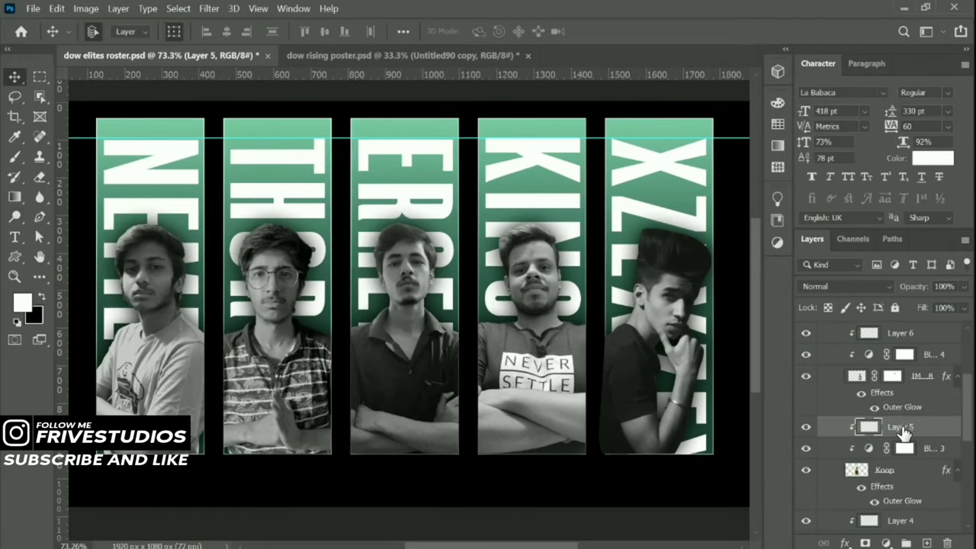
key(g)
click(115, 31)
click(785, 272)
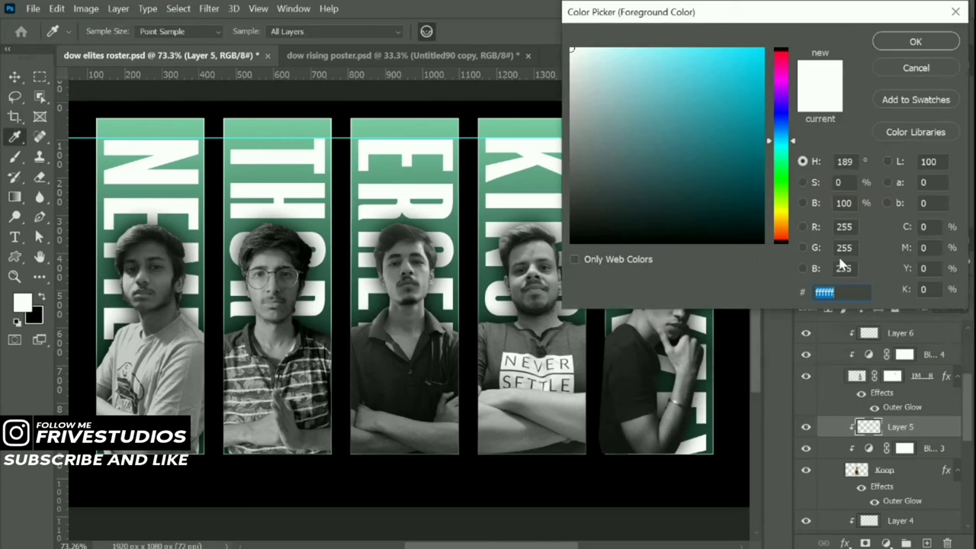
key(b)
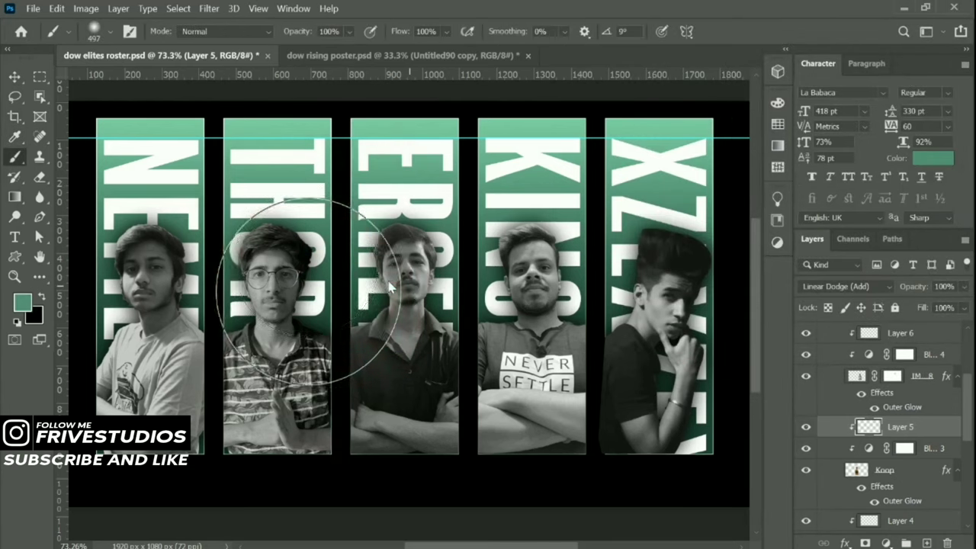
scroll(292, 257, up, 4)
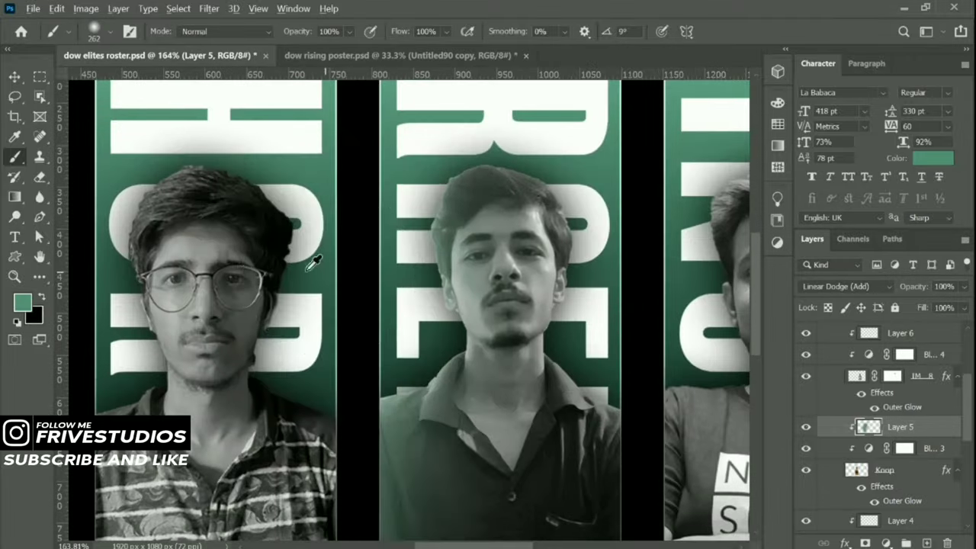
scroll(358, 244, down, 3)
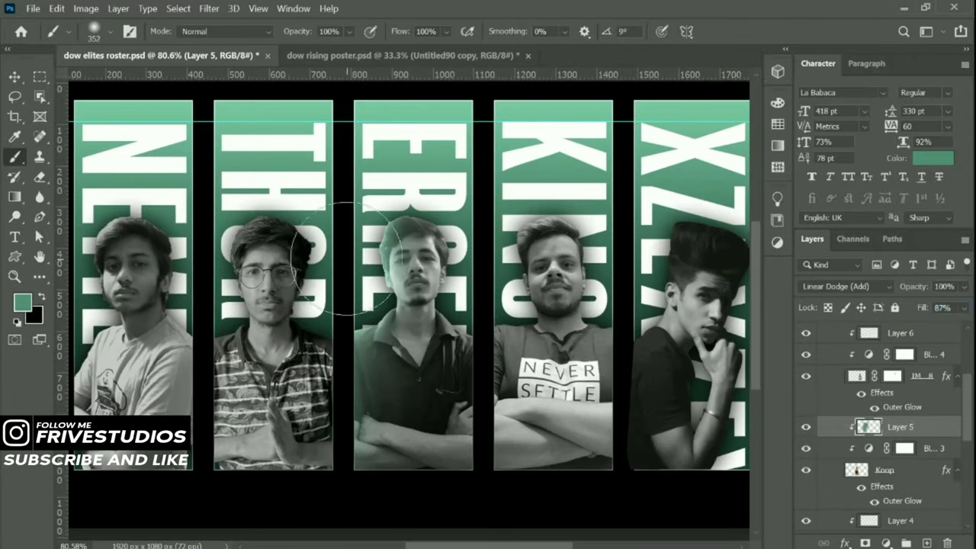
double_click(915, 469)
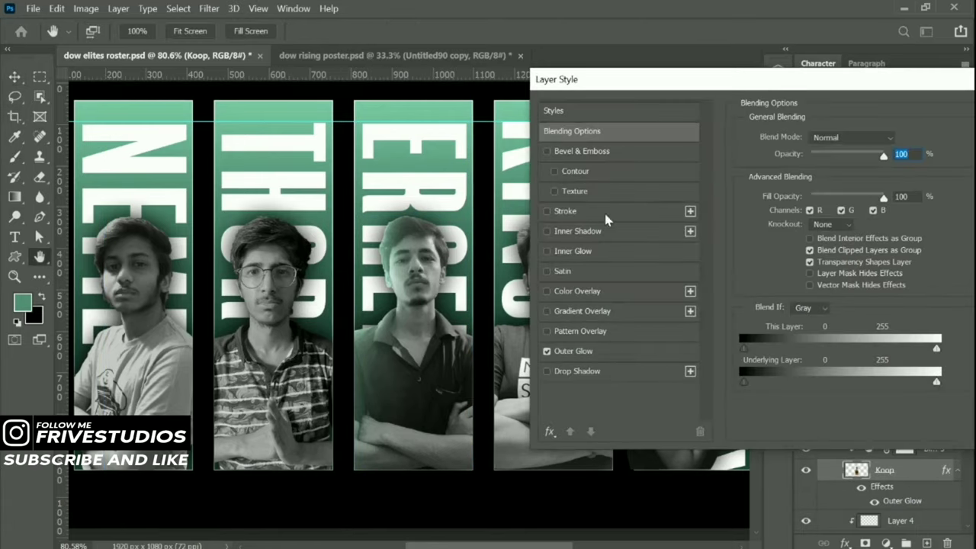
Finish a green Inner Glow on the current photo layer and apply it.
click(571, 251)
click(779, 195)
click(924, 55)
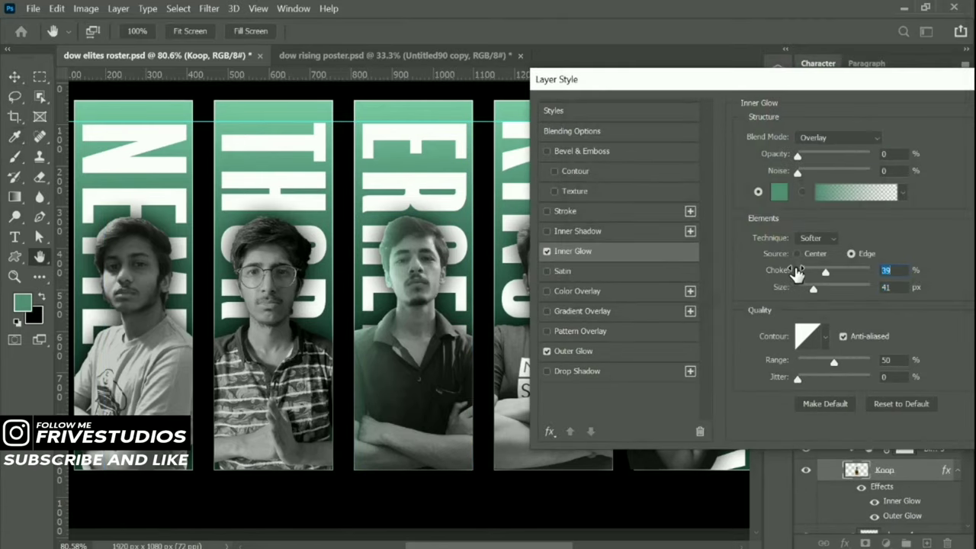
key(Return)
Give Black & White 3 a green Inner Glow through its Blending Options.
shift+click(923, 450)
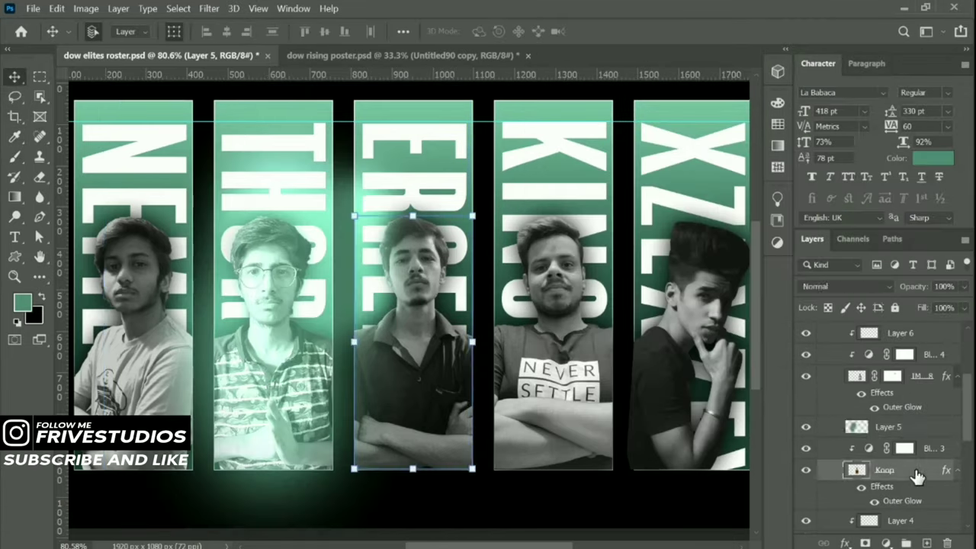
right_click(939, 453)
click(869, 33)
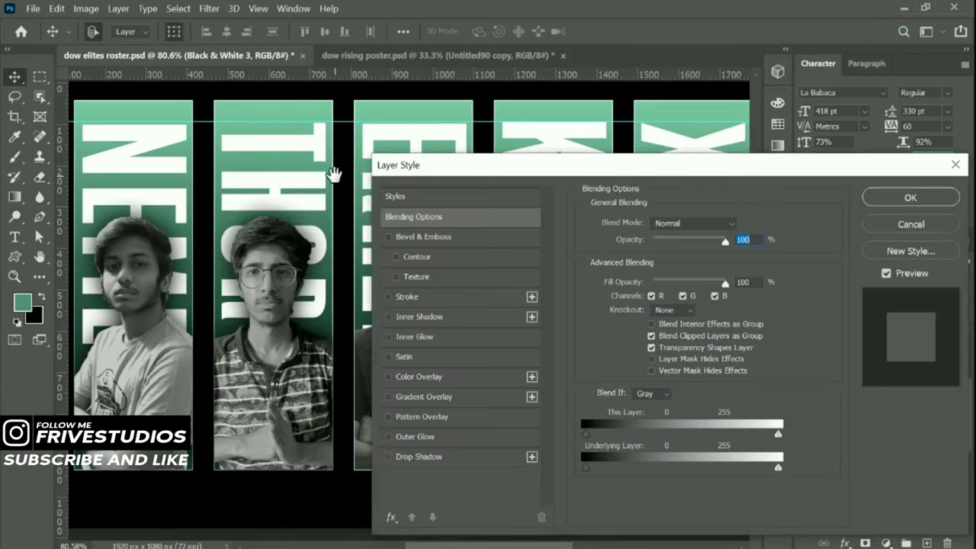
click(401, 240)
click(412, 280)
click(614, 222)
key(Return)
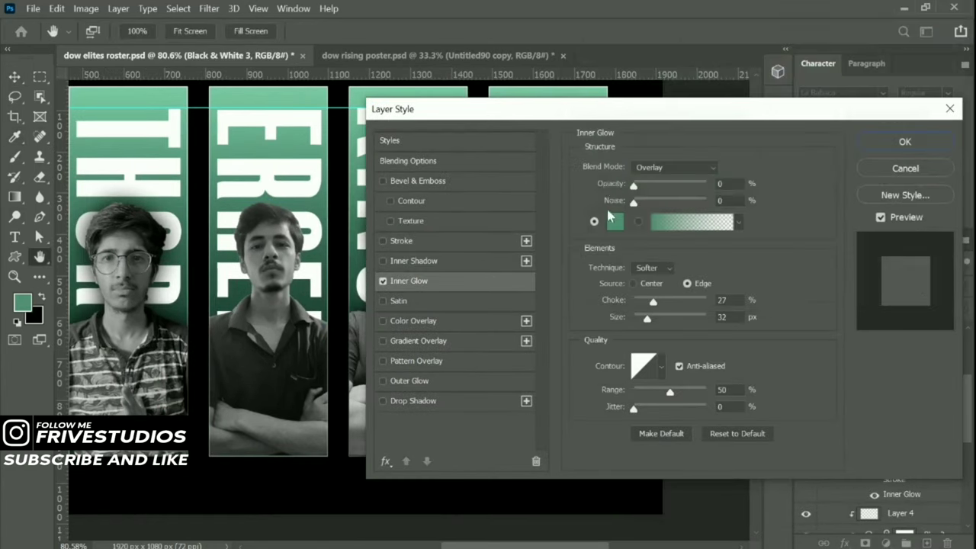
scroll(282, 289, up, 3)
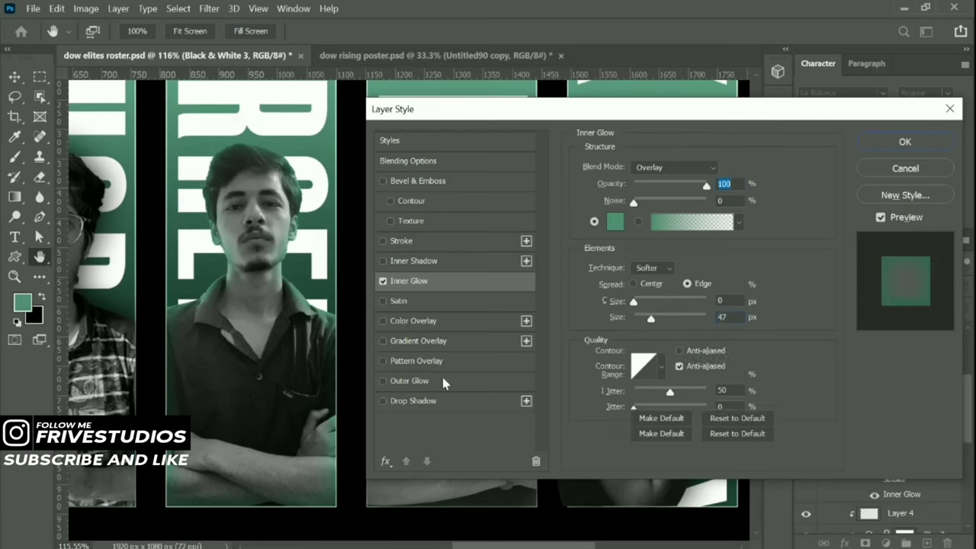
Add a green Linear Dodge (Add) Outer Glow to the third photo and apply.
click(409, 380)
click(614, 221)
click(910, 39)
click(675, 167)
click(660, 242)
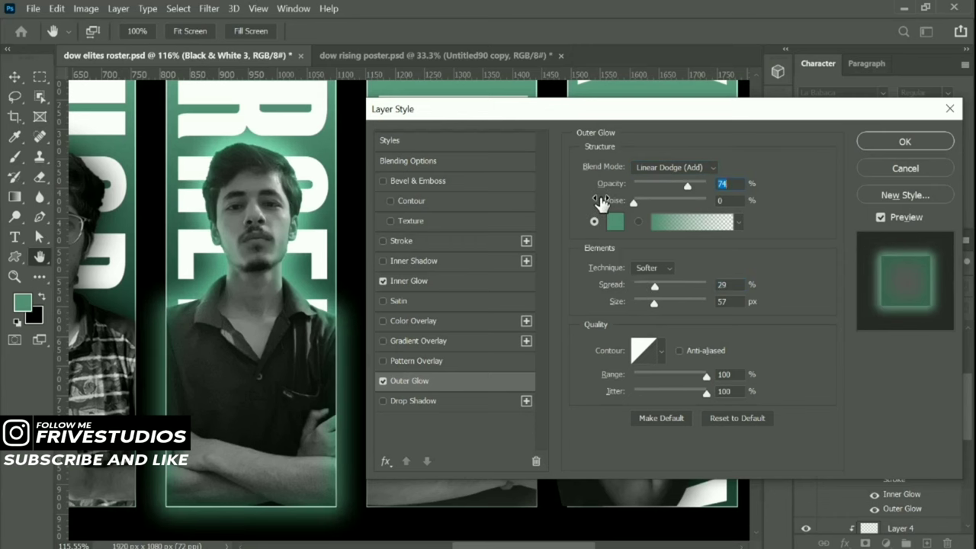
key(Return)
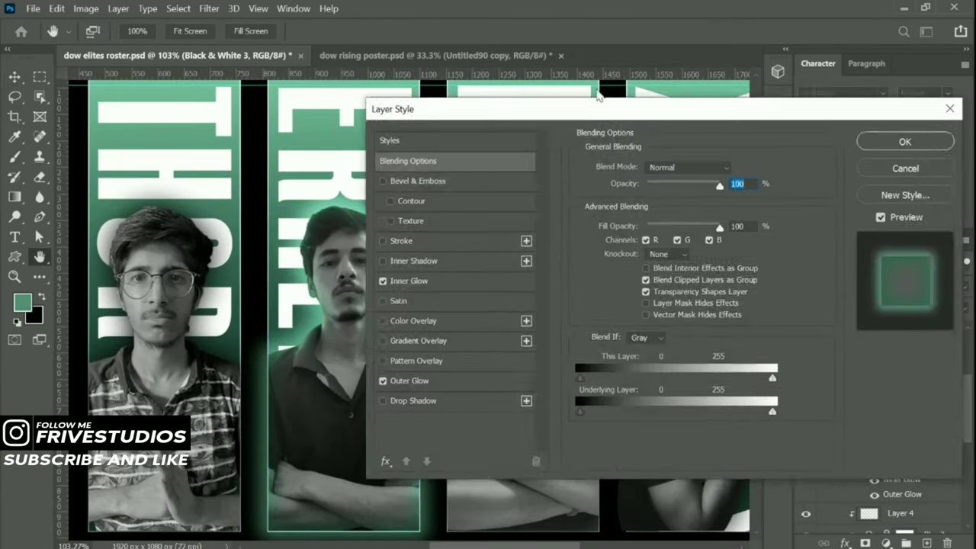
Recheck the glow settings, keeping the Inner Glow blend mode as Overlay.
click(465, 259)
click(729, 146)
click(740, 162)
click(729, 146)
click(705, 175)
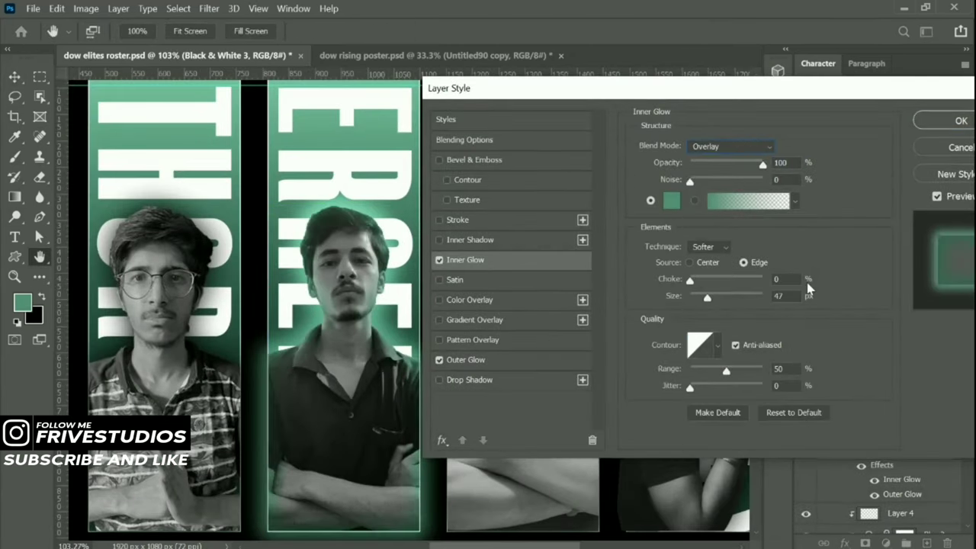
drag(892, 88, 476, 407)
click(547, 440)
Clip Layer 5 onto the third player's photo.
alt+click(835, 438)
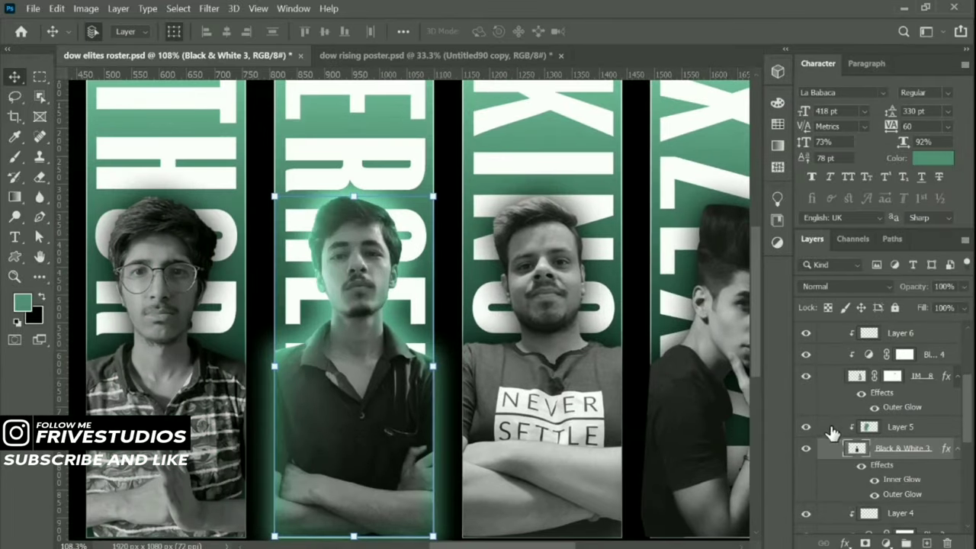
scroll(625, 322, down, 3)
scroll(568, 156, up, 1)
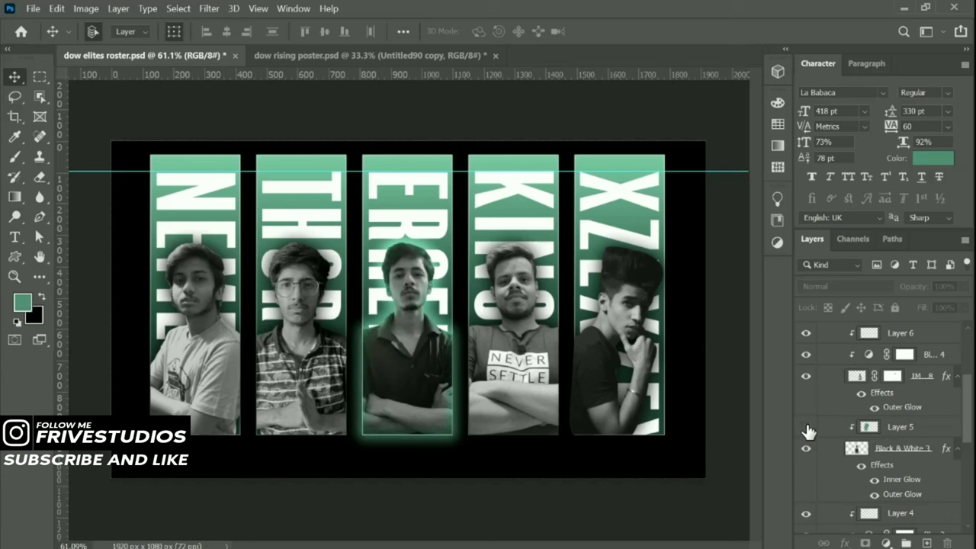
Add a layer mask to Layer 5 above the third photo.
click(869, 427)
click(864, 543)
key(b)
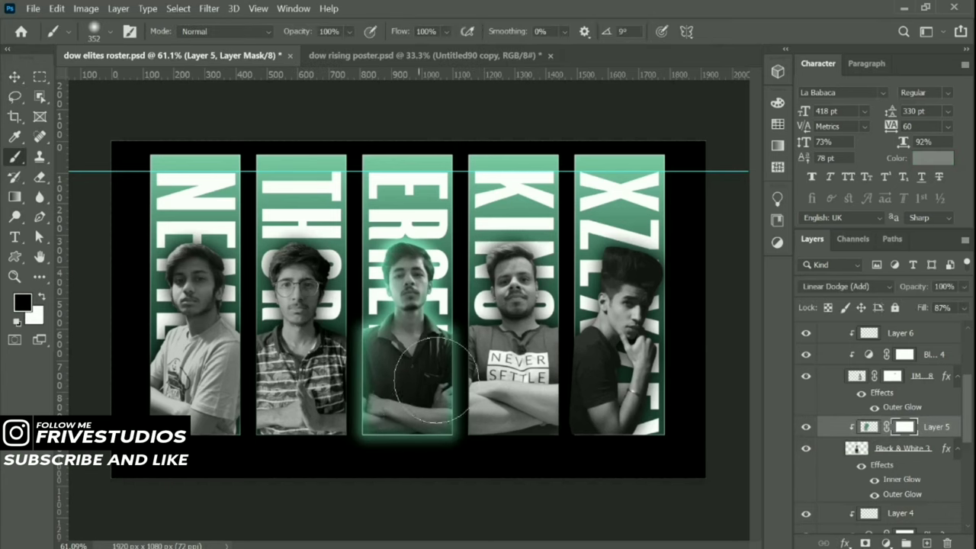
scroll(435, 377, up, 2)
key(v)
Copy Black & White 3's layer style and select the first photo's layer.
right_click(882, 448)
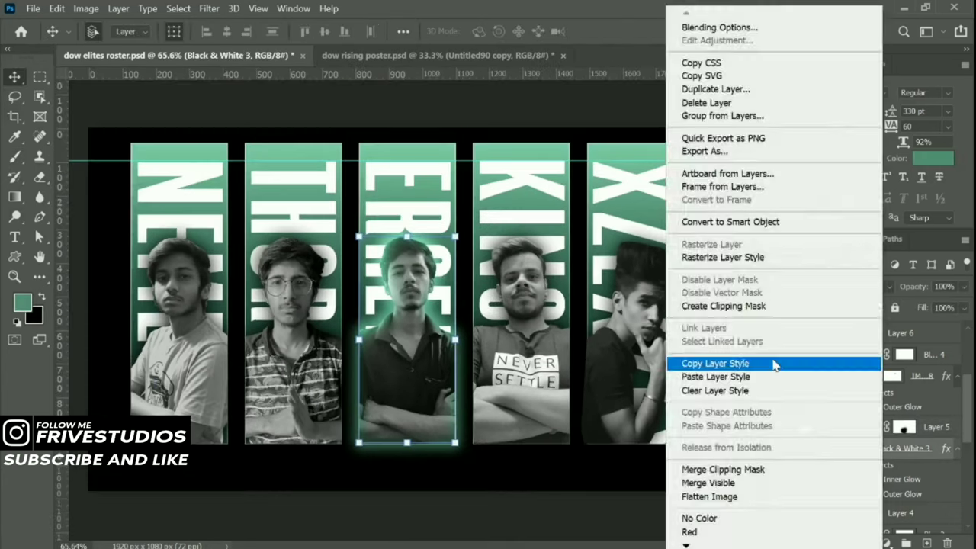
click(773, 363)
scroll(905, 388, down, 5)
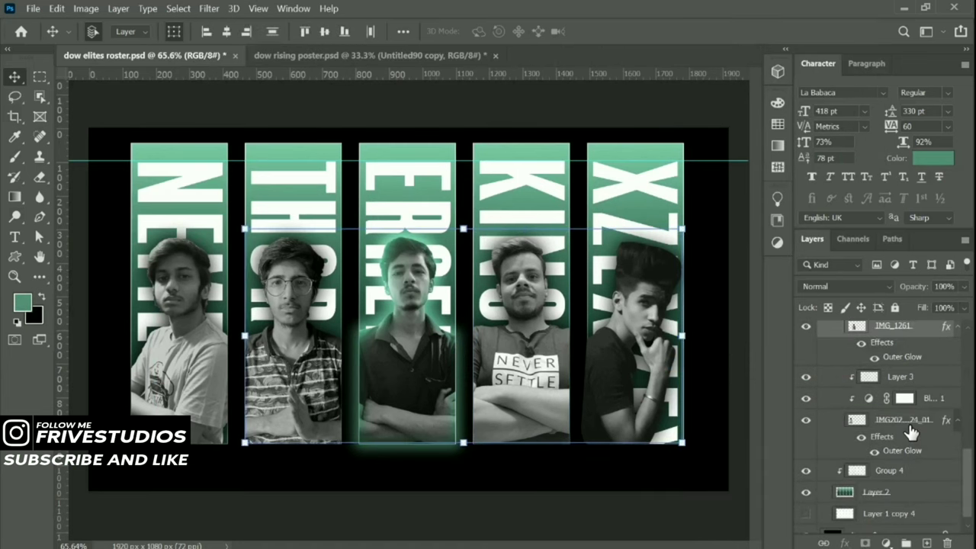
click(922, 401)
click(926, 404)
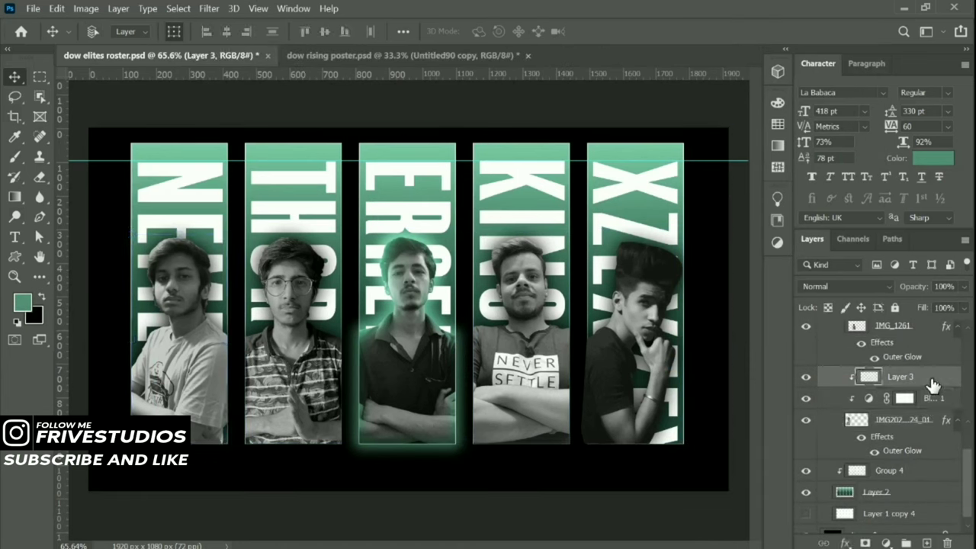
scroll(923, 400, up, 3)
Paste the green glow layer style onto the fifth player's photo.
click(921, 381)
scroll(922, 381, up, 2)
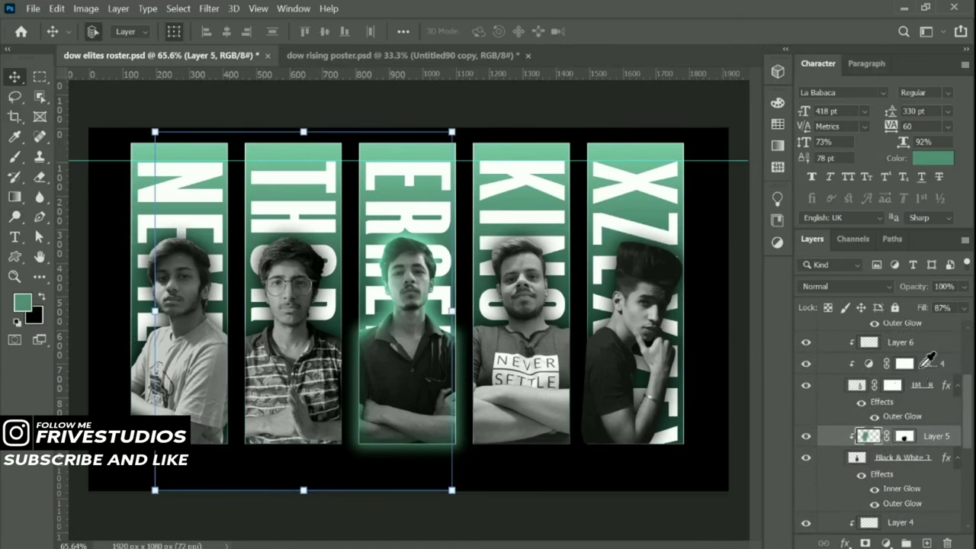
click(925, 358)
scroll(925, 353, up, 1)
click(919, 352)
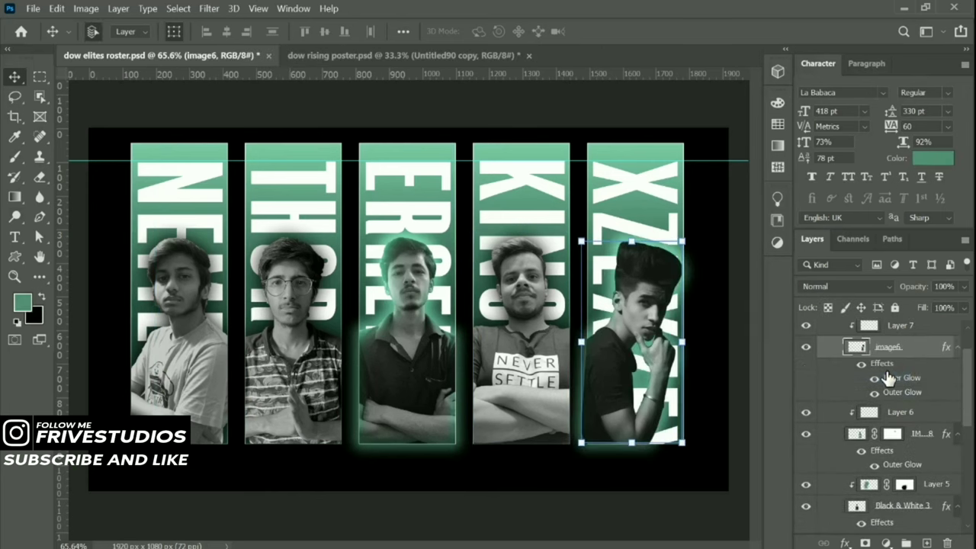
scroll(915, 366, down, 2)
Apply the same glow style to the remaining player photo layers.
shift+click(915, 358)
scroll(838, 381, down, 1)
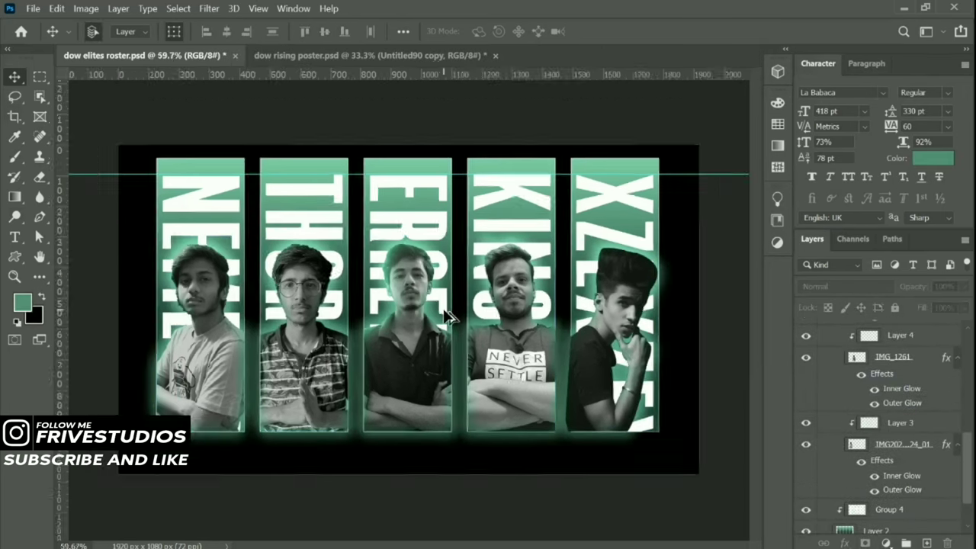
scroll(446, 316, up, 2)
scroll(900, 381, down, 1)
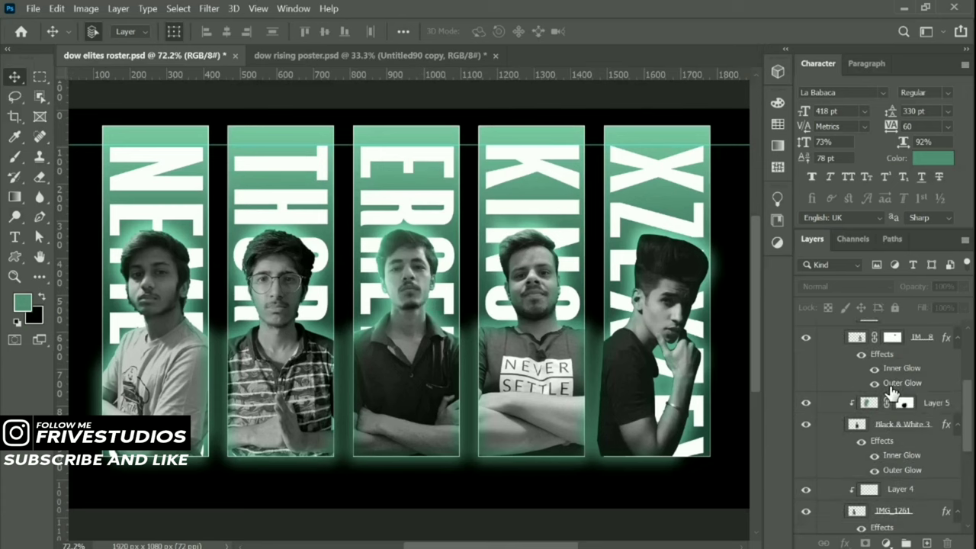
click(900, 370)
scroll(902, 404, up, 2)
Create Layer 7 clipped to the fifth photo and paint soft green light with a large half-strength brush.
click(842, 286)
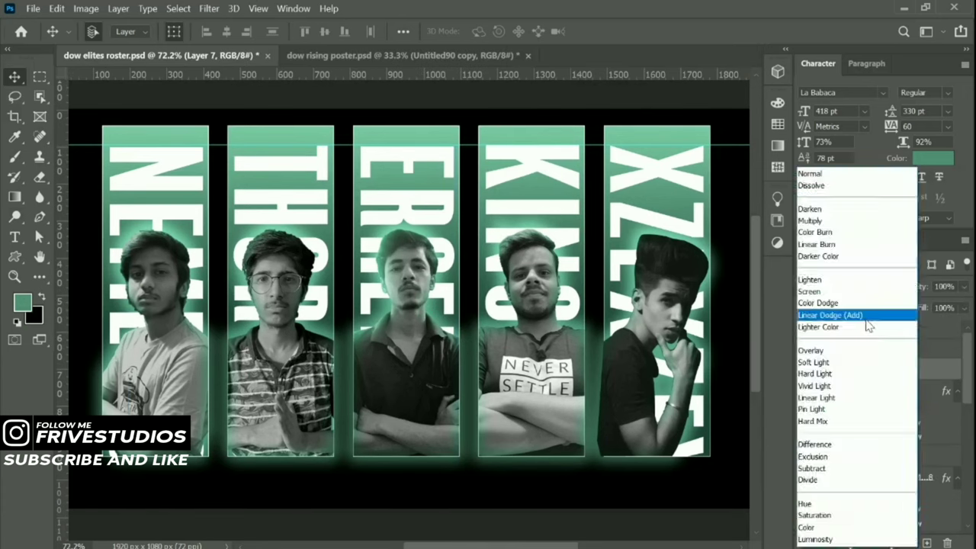
click(926, 543)
key(b)
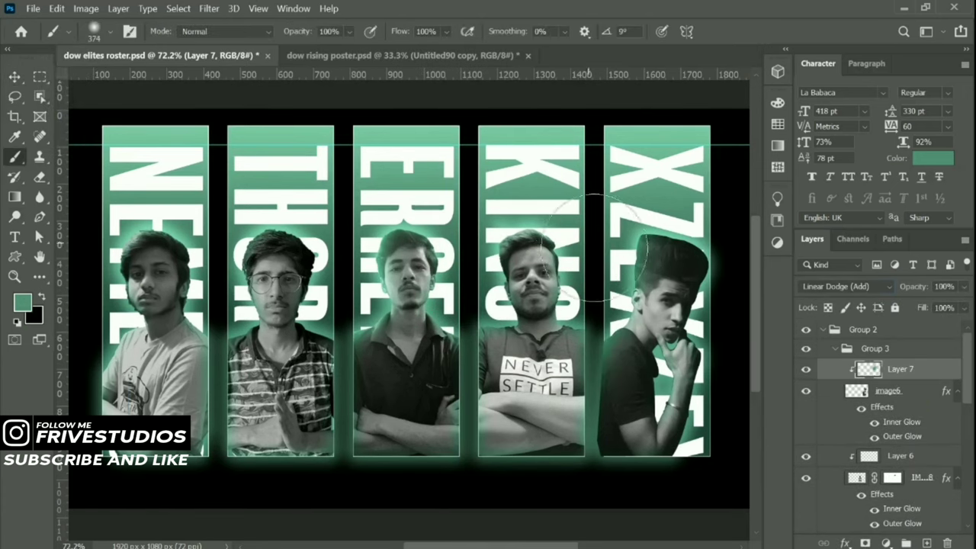
drag(571, 255, 270, 80)
drag(490, 170, 587, 278)
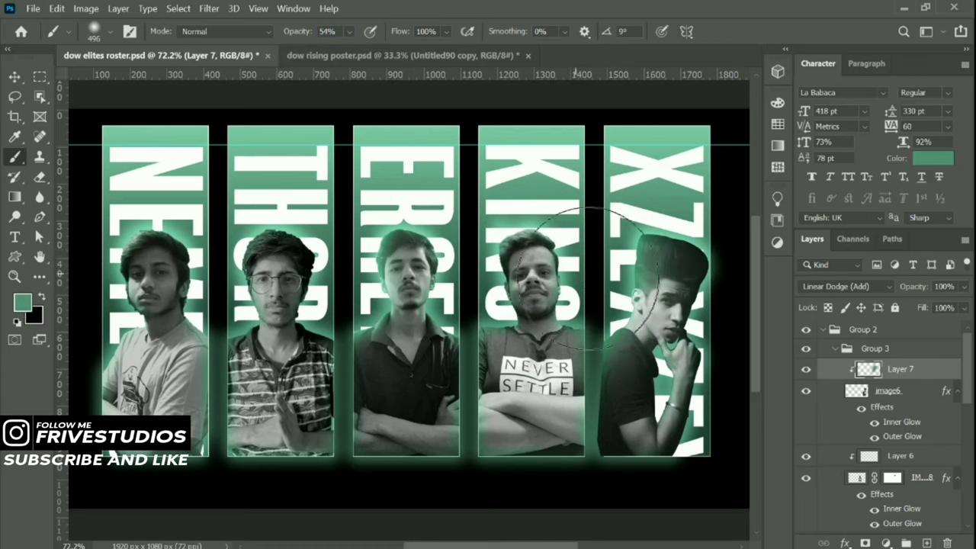
scroll(918, 382, down, 3)
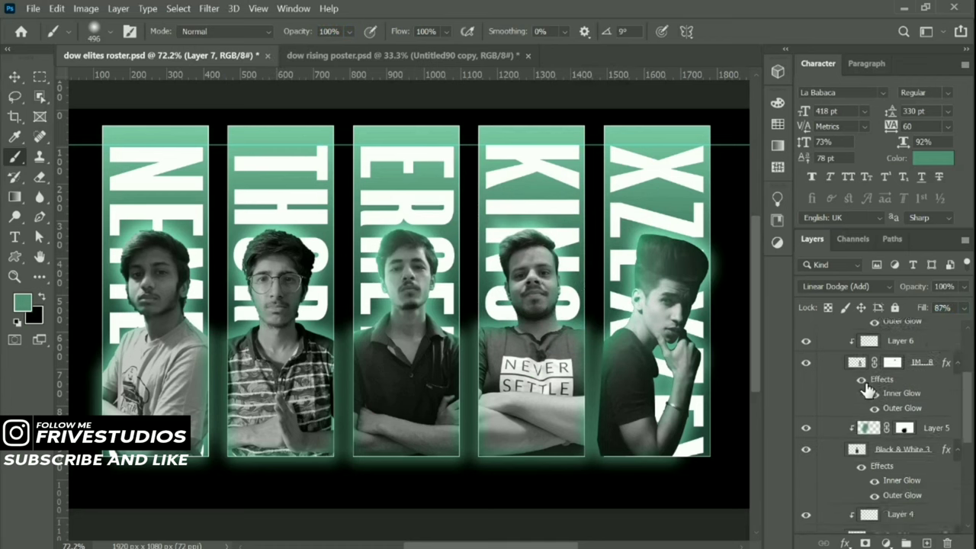
Set Layers 6 and 4 to the Linear Dodge (Add) blend mode.
click(899, 360)
click(842, 286)
click(876, 379)
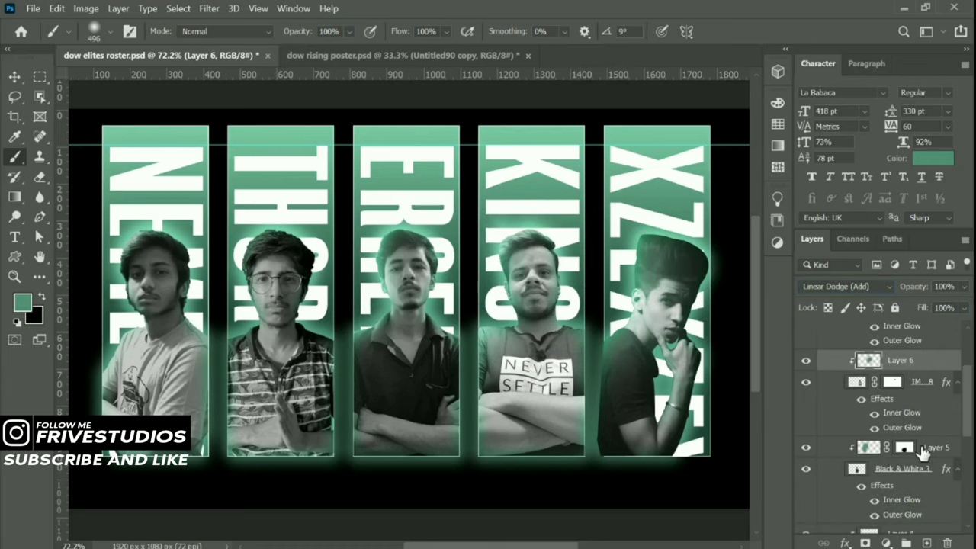
scroll(912, 333, down, 3)
click(900, 398)
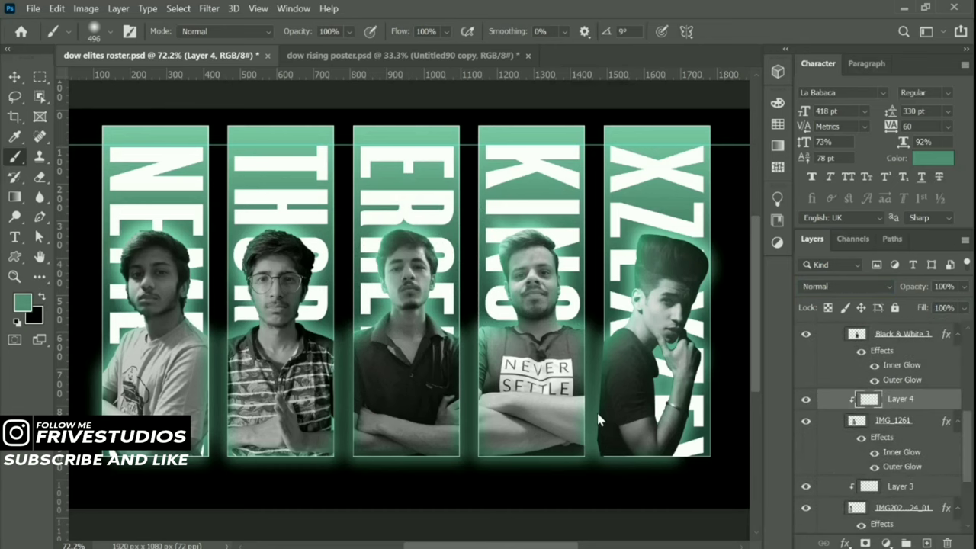
click(843, 286)
click(877, 379)
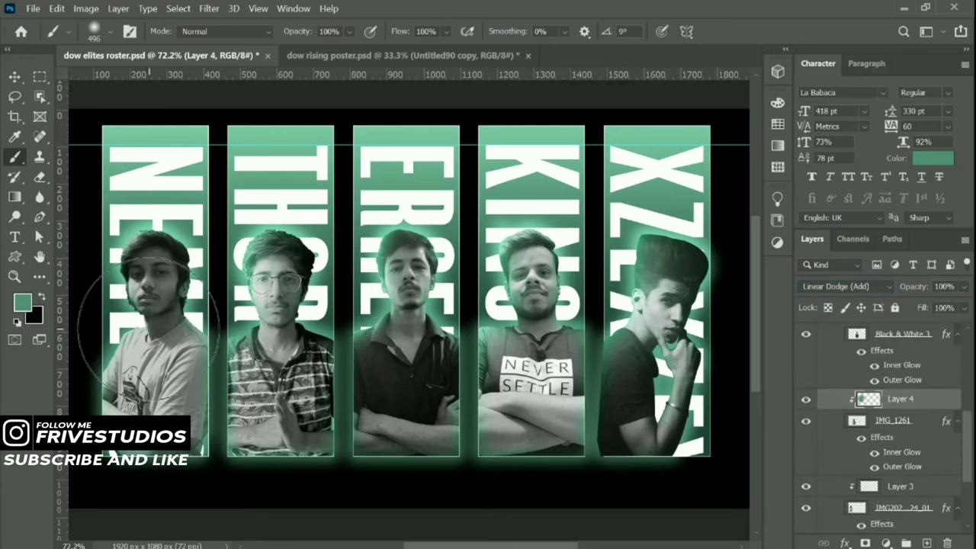
Set Layer 3 to Linear Dodge (Add) as well.
scroll(917, 366, down, 1)
click(900, 390)
scroll(175, 295, down, 3)
scroll(213, 289, up, 4)
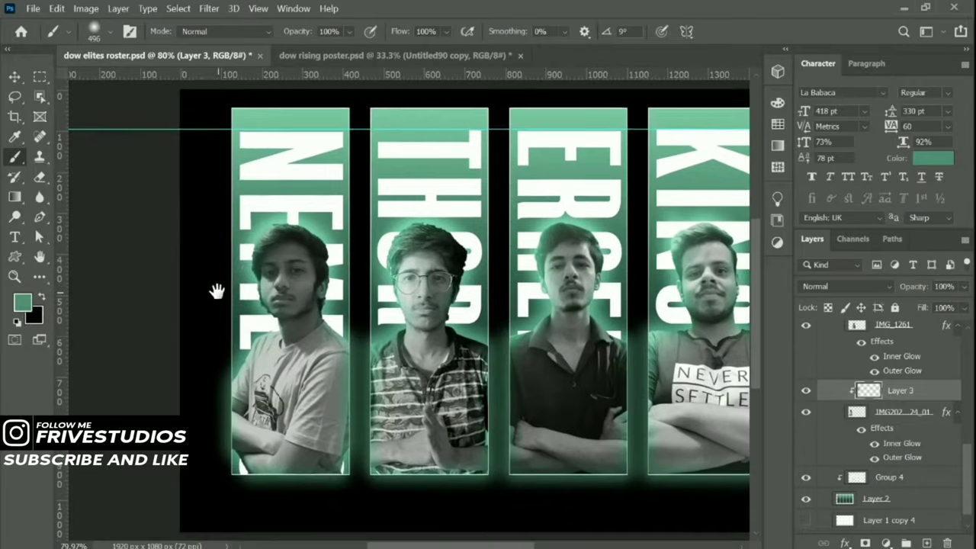
click(842, 286)
click(838, 319)
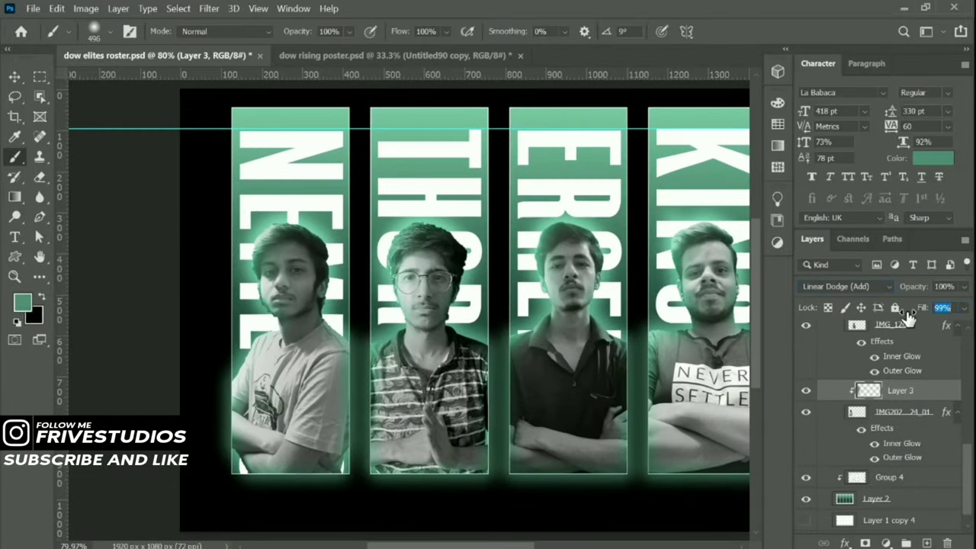
click(14, 76)
scroll(130, 274, down, 2)
Duplicate Group 3 to preview blend modes, then delete the copy.
scroll(884, 381, up, 4)
click(839, 352)
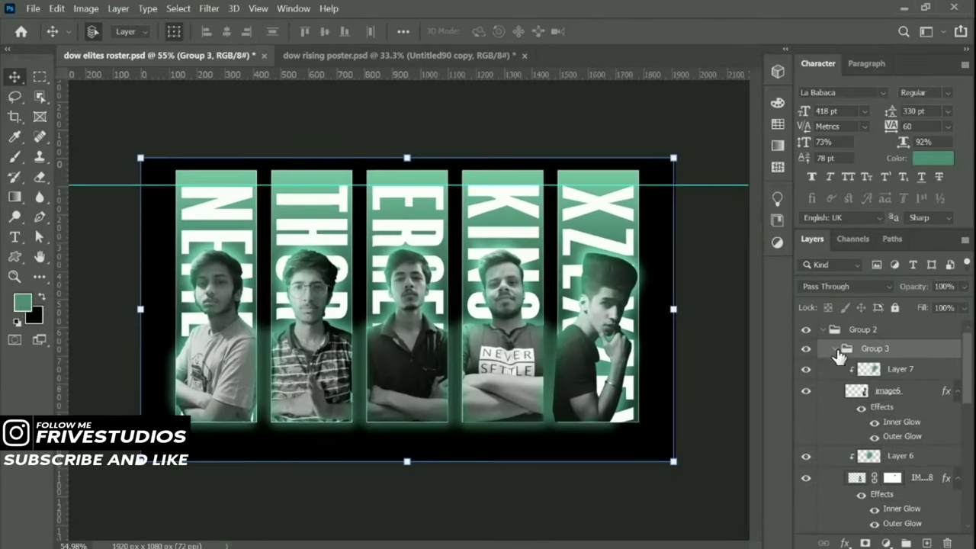
click(903, 486)
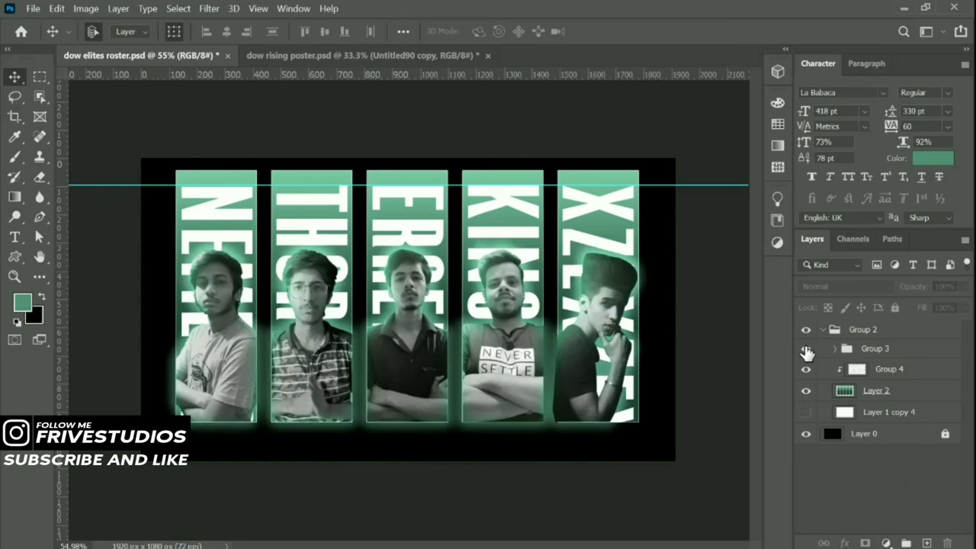
scroll(587, 343, up, 2)
scroll(606, 366, down, 1)
click(839, 349)
key(ctrl+j)
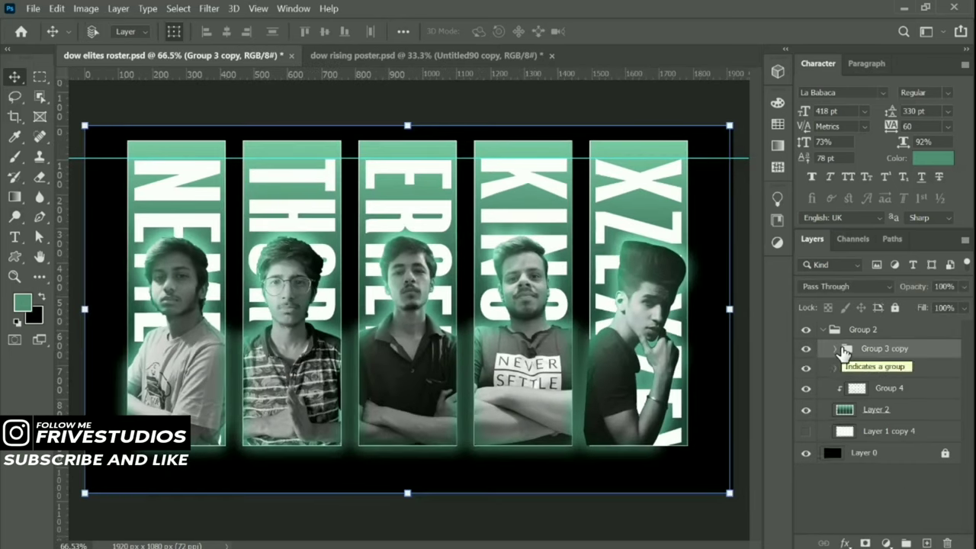
click(806, 370)
click(846, 286)
click(812, 170)
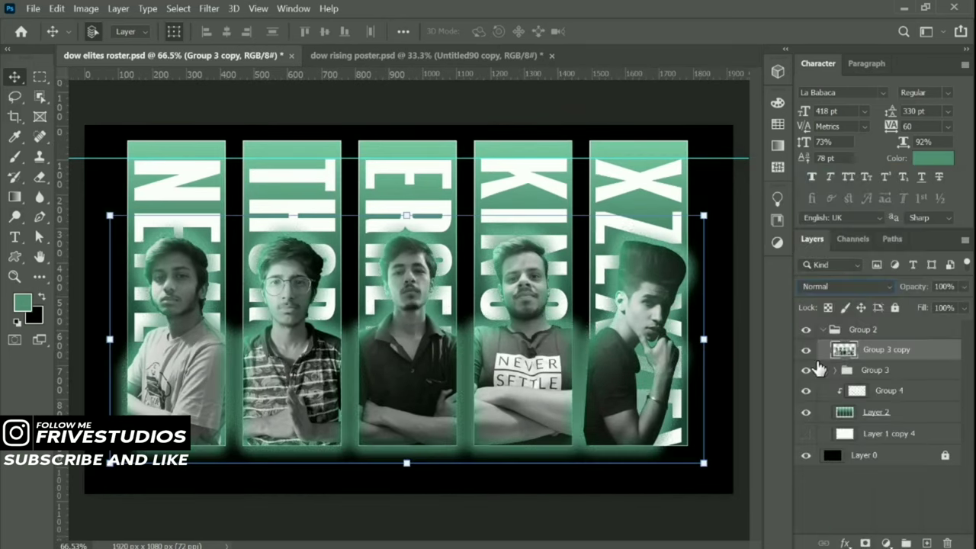
click(806, 369)
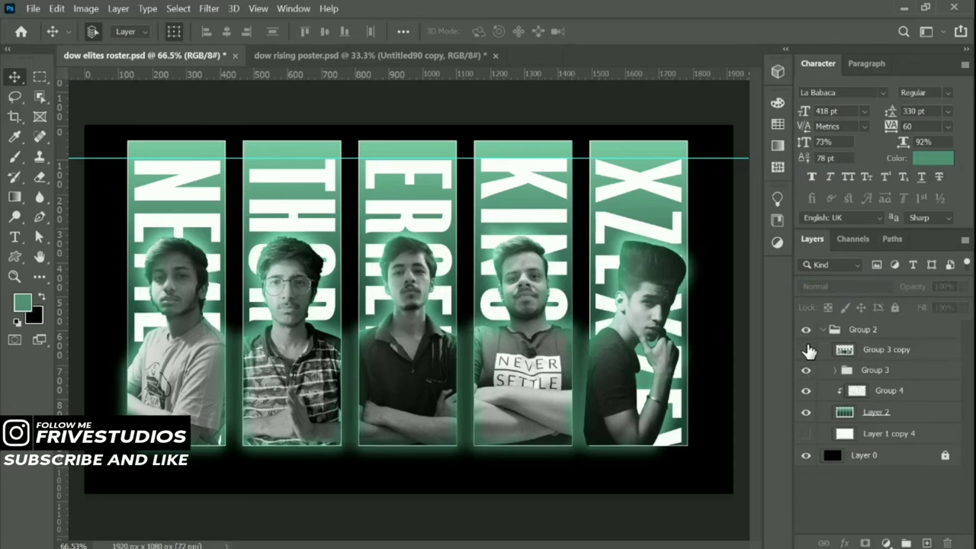
key(Delete)
Make another Group 3 copy, inspect the photo layers, then delete the copy.
click(875, 351)
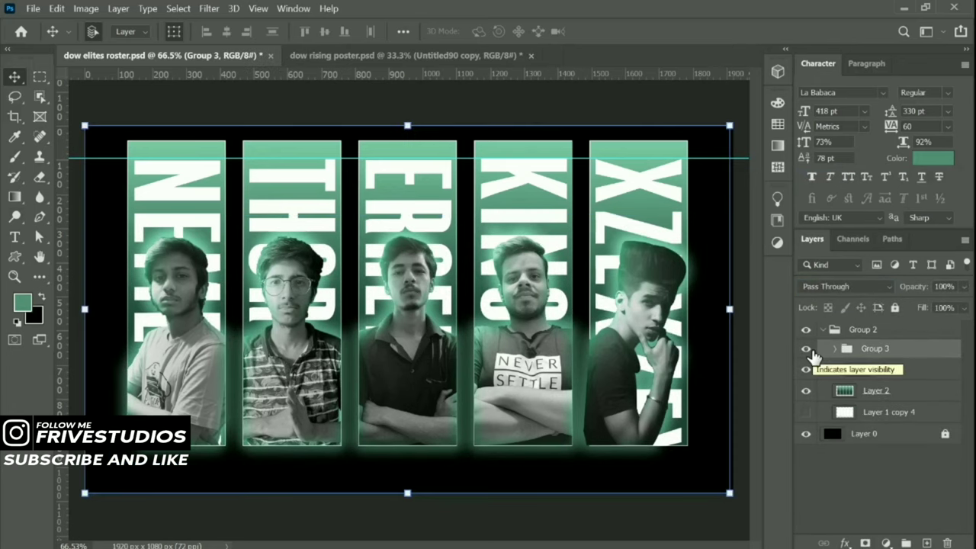
key(ctrl+j)
click(846, 286)
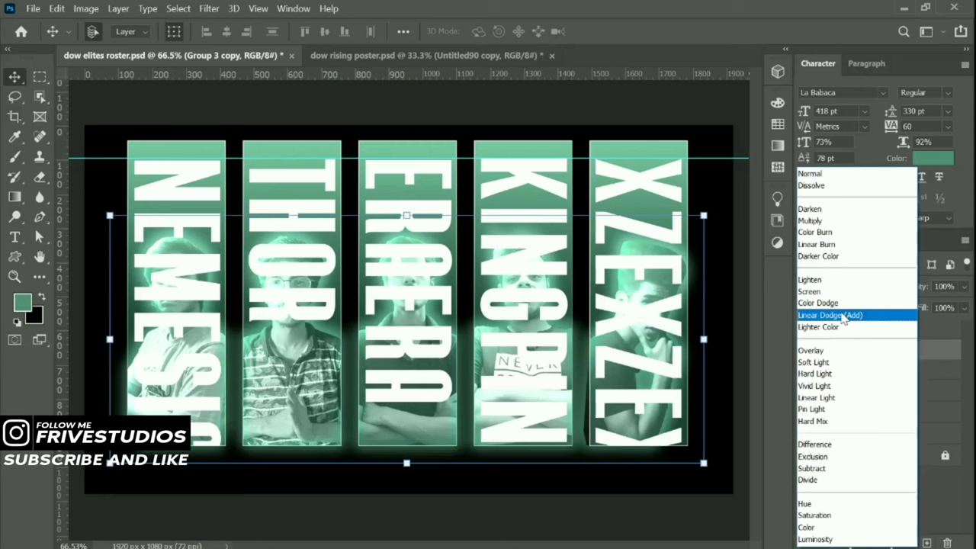
key(Escape)
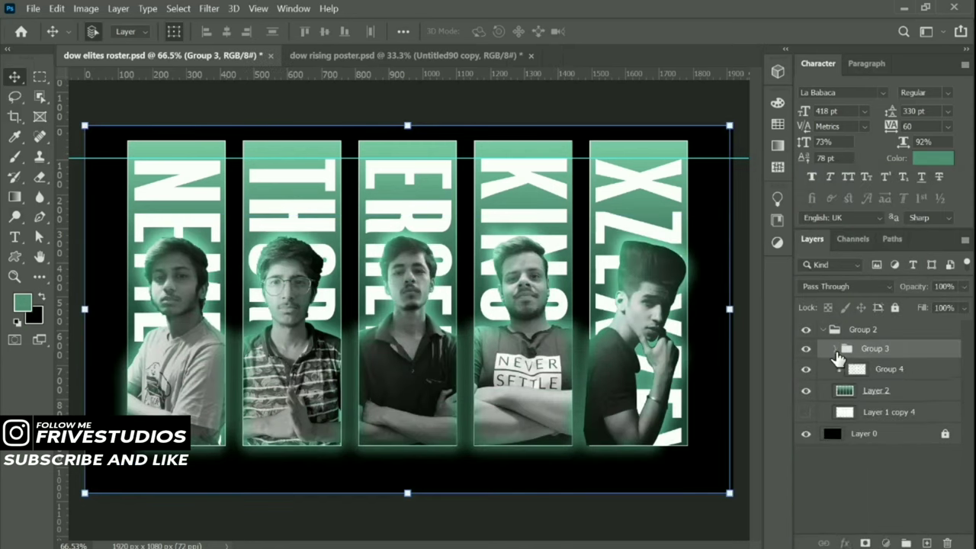
click(641, 320)
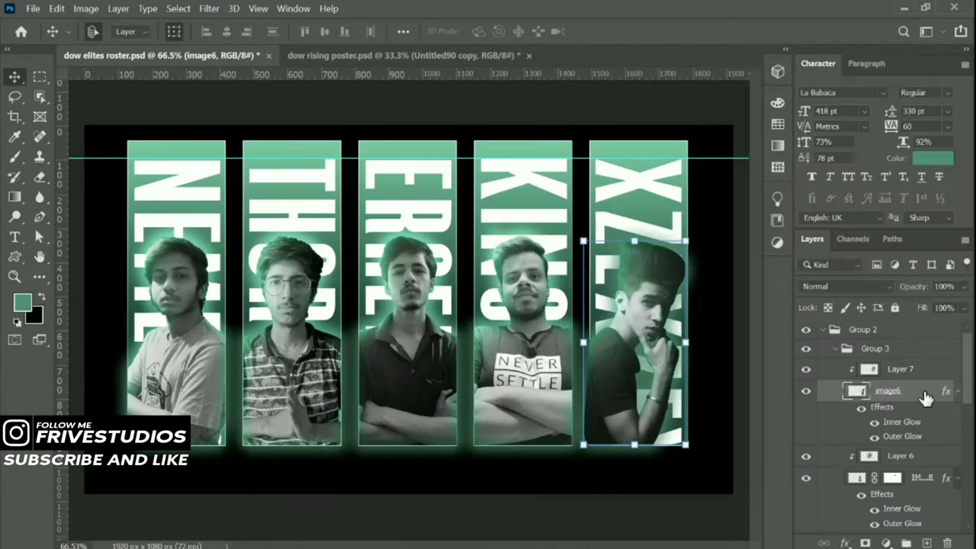
scroll(924, 398, down, 1)
click(915, 446)
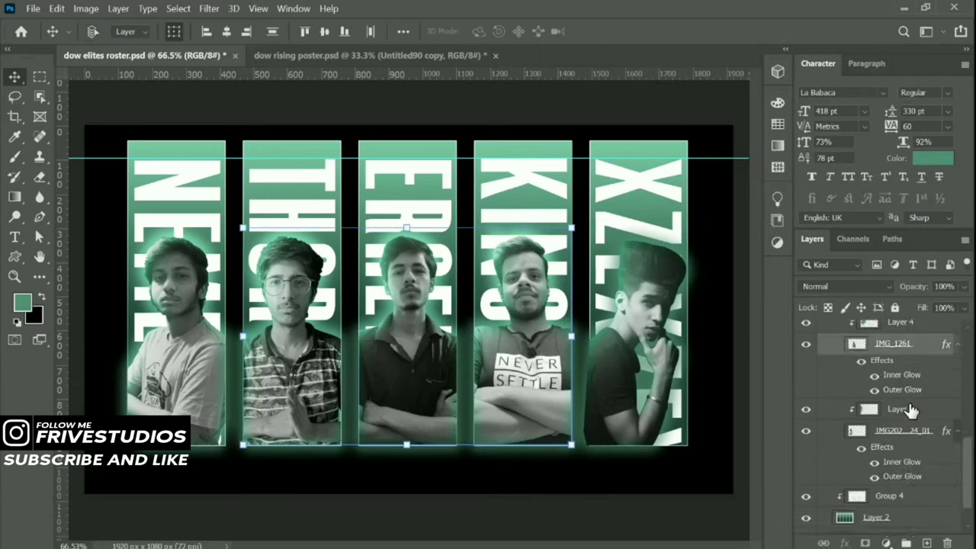
scroll(911, 412, down, 1)
scroll(877, 381, up, 1)
click(844, 352)
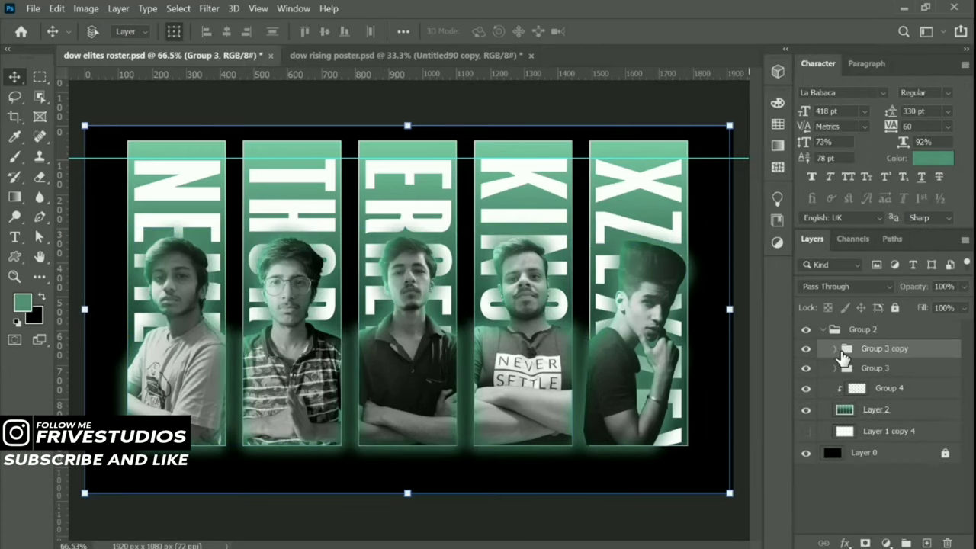
click(806, 349)
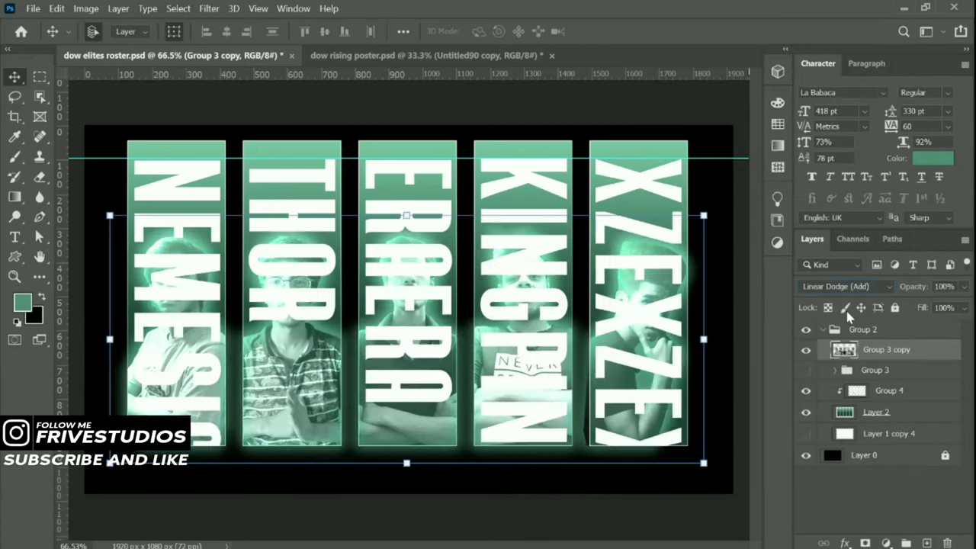
key(Delete)
Move Layer 1 copy 4, Group 4 and Layer 2 up, clipping the names into the columns.
click(806, 348)
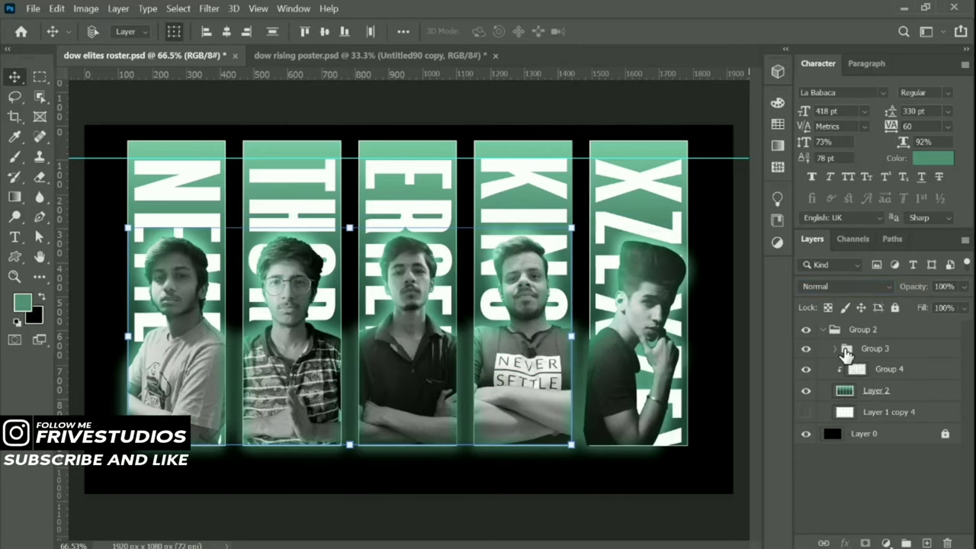
click(869, 329)
drag(887, 412, 885, 340)
click(806, 349)
click(904, 395)
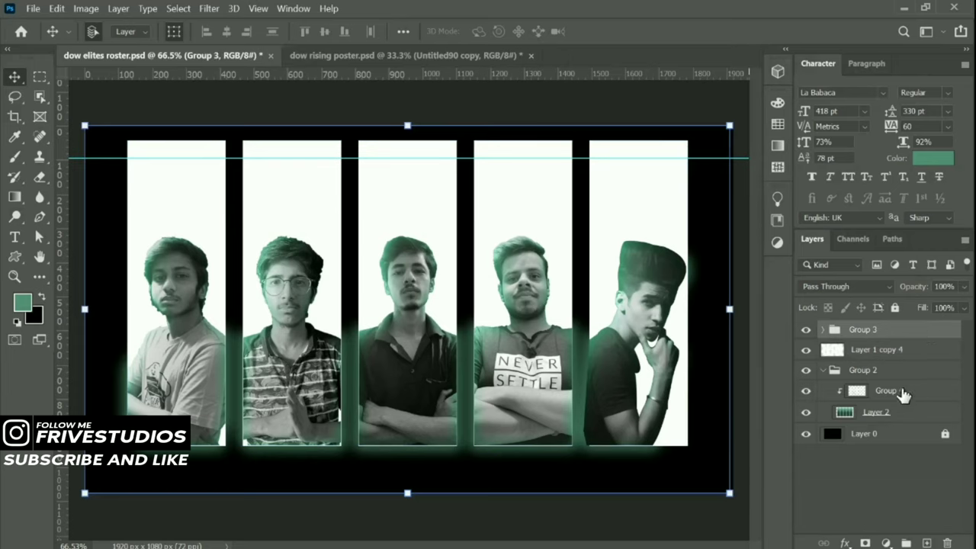
drag(904, 394, 899, 339)
drag(902, 415, 888, 362)
alt+click(885, 360)
Mask Group 3 to the column shapes and delete the empty Group 2.
click(883, 332)
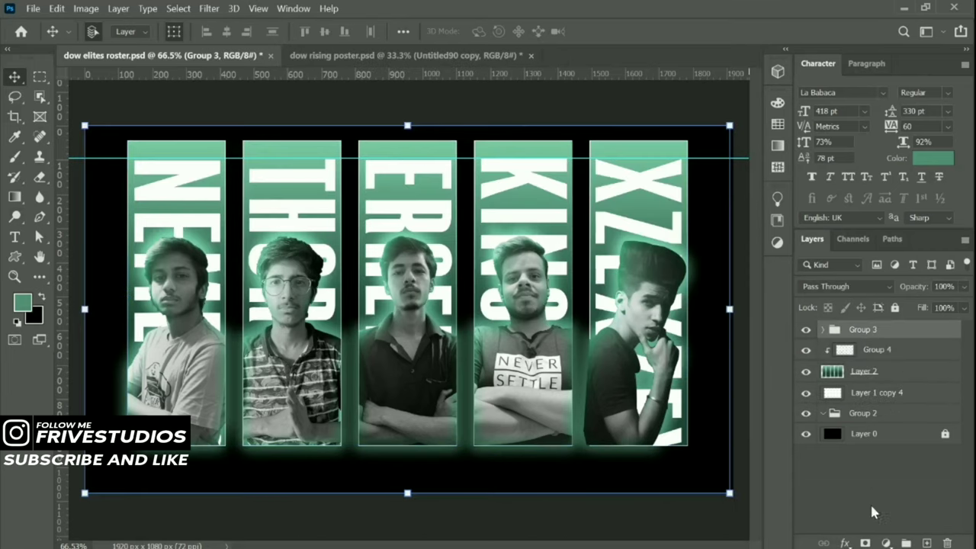
click(865, 543)
ctrl+click(831, 373)
key(ctrl+shift+i)
key(alt+BackSpace)
key(ctrl+d)
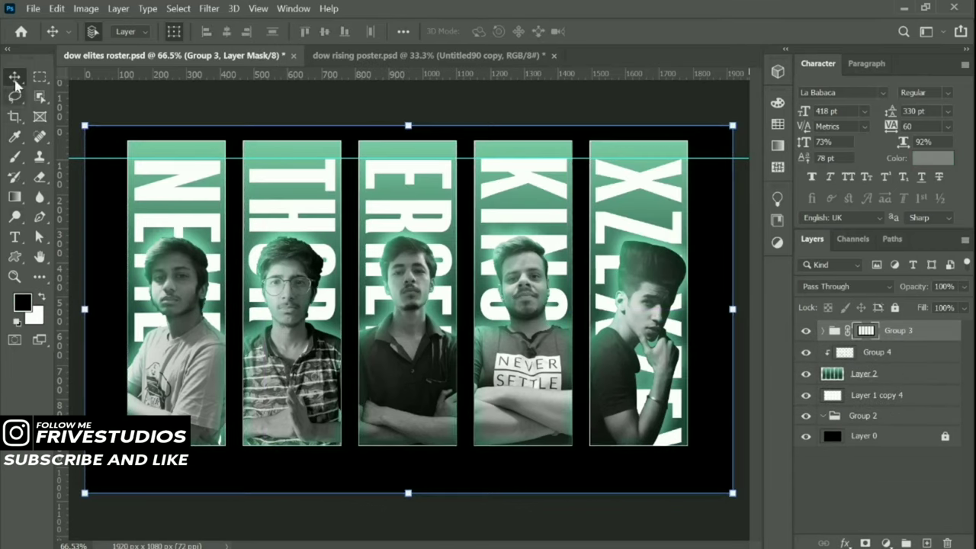
click(863, 415)
key(Delete)
Add a Linear Dodge (Add) layer with soft green glow clipped inside the columns.
click(907, 352)
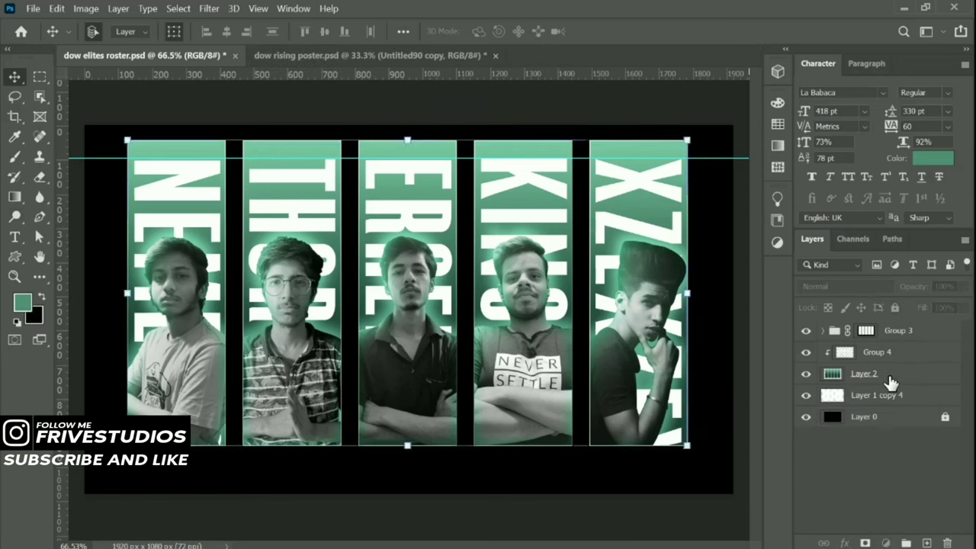
click(927, 543)
click(846, 286)
click(838, 328)
scroll(229, 217, down, 2)
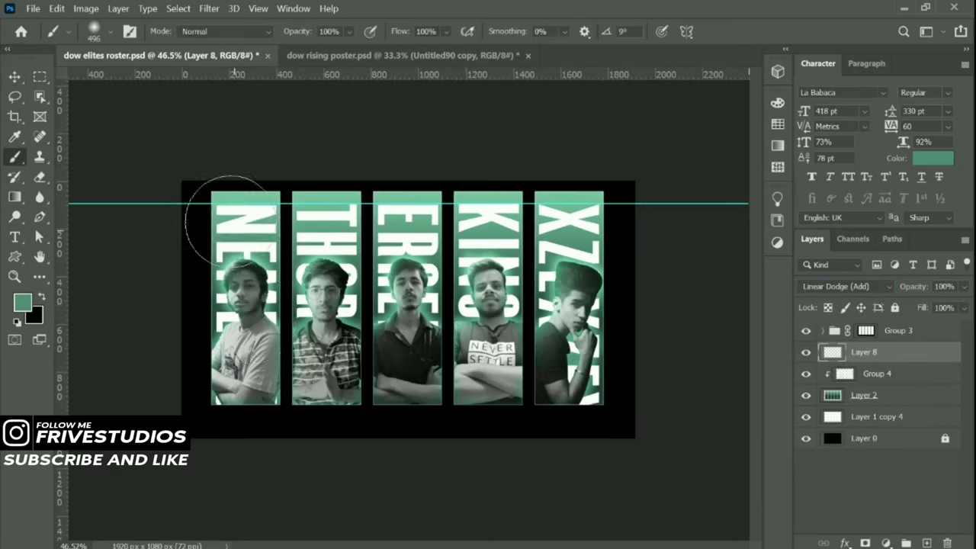
mouse_move(239, 218)
mouse_down()
mouse_move(430, 196)
mouse_move(595, 293)
mouse_up()
scroll(594, 293, up, 1)
key(ctrl+alt+g)
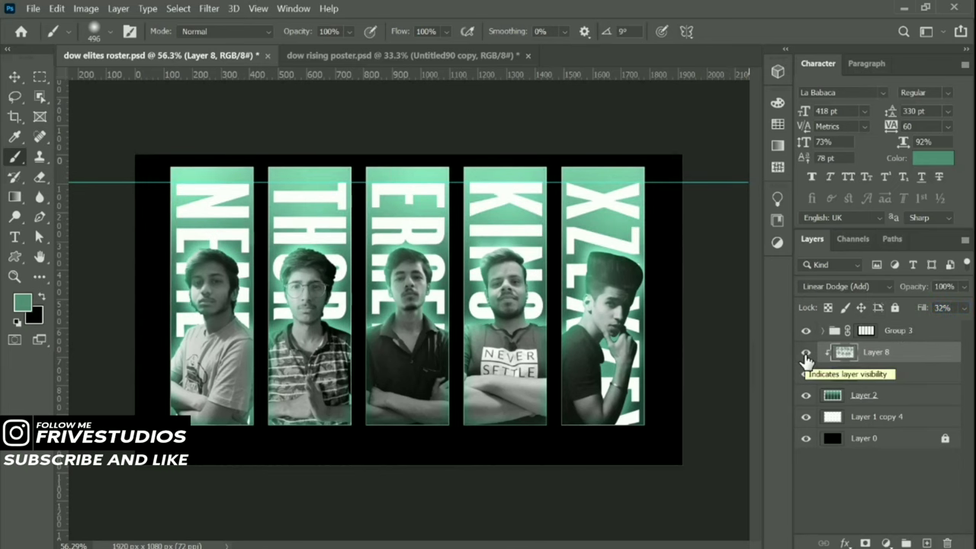
Group the glow layer, Group 4 names and Layer 2 columns into Group 5.
click(12, 77)
shift+click(904, 397)
key(ctrl+g)
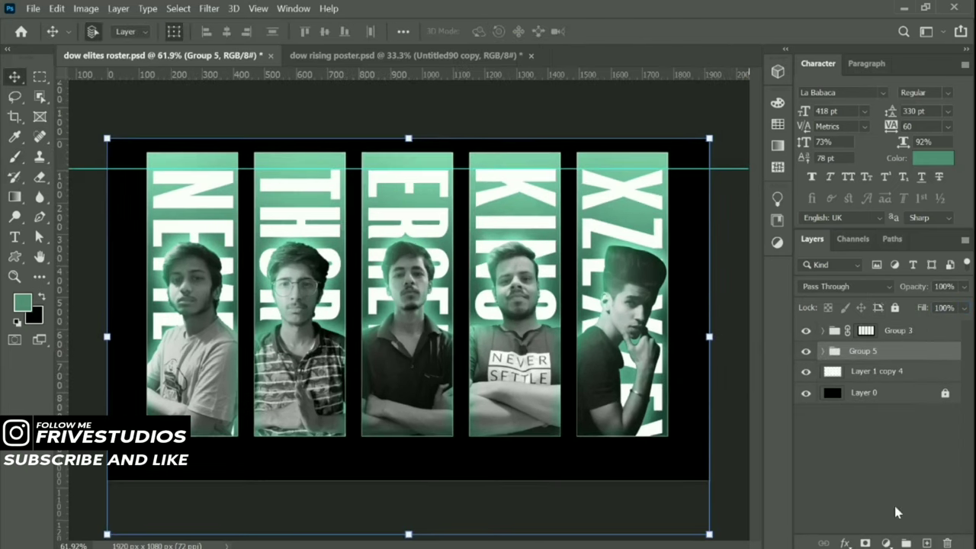
Mask Group 5 with a black-to-white gradient fading the column tops to black.
key(g)
click(111, 31)
click(76, 84)
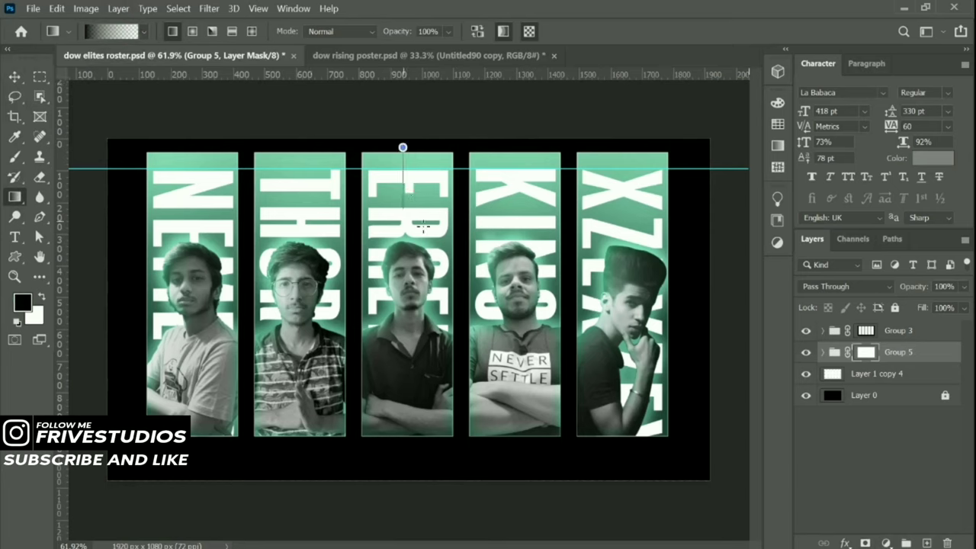
drag(423, 226, 421, 230)
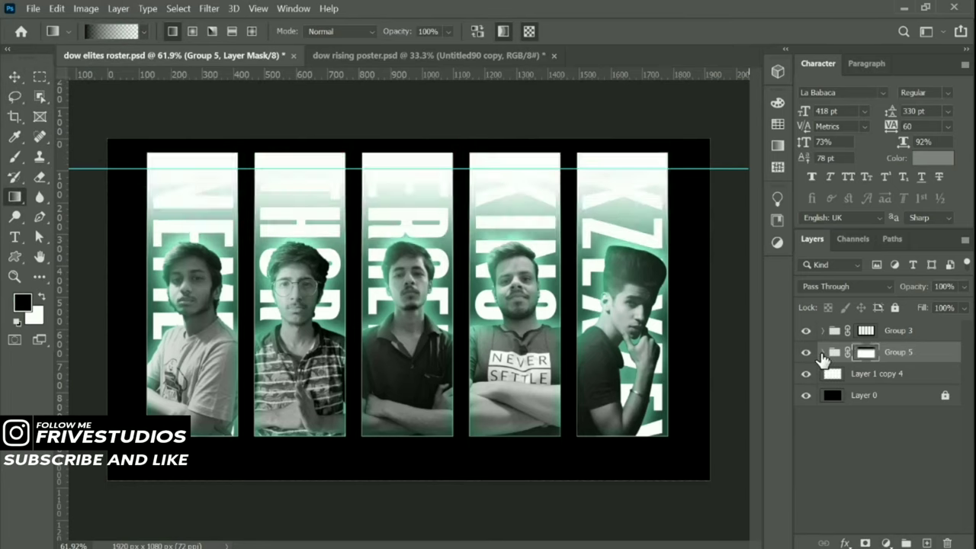
drag(900, 344, 881, 379)
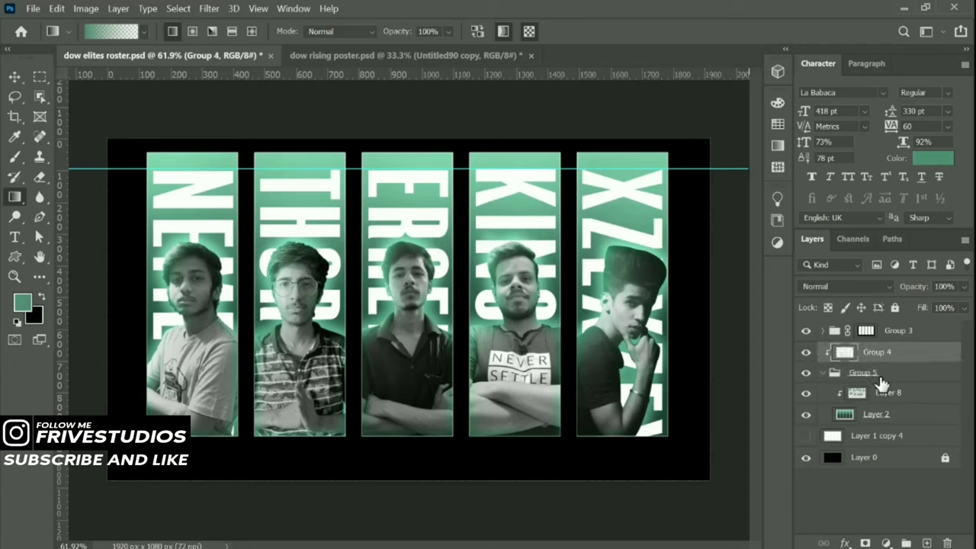
drag(420, 196, 422, 229)
key(ctrl+z)
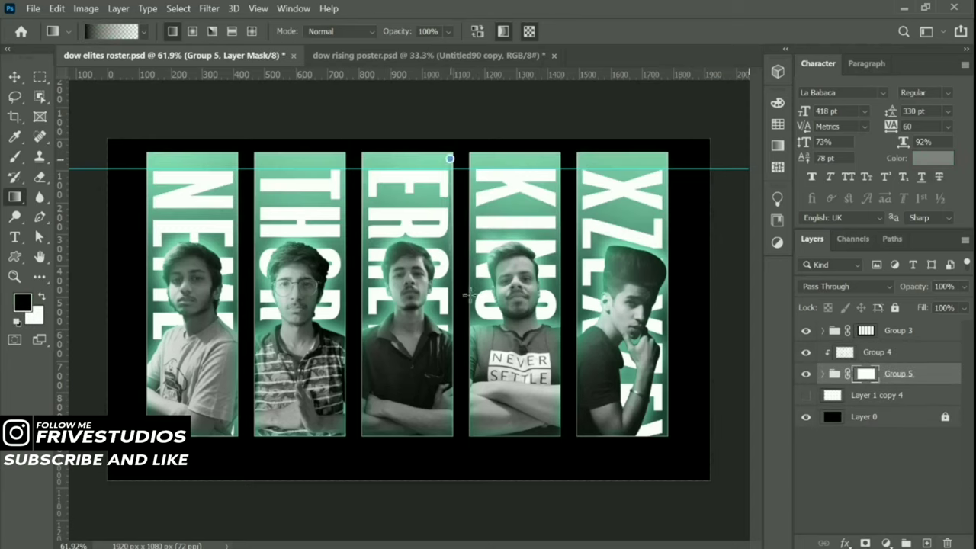
drag(449, 160, 523, 199)
Release Group 4's names from the column clipping and load the column shapes as a selection.
alt+click(918, 356)
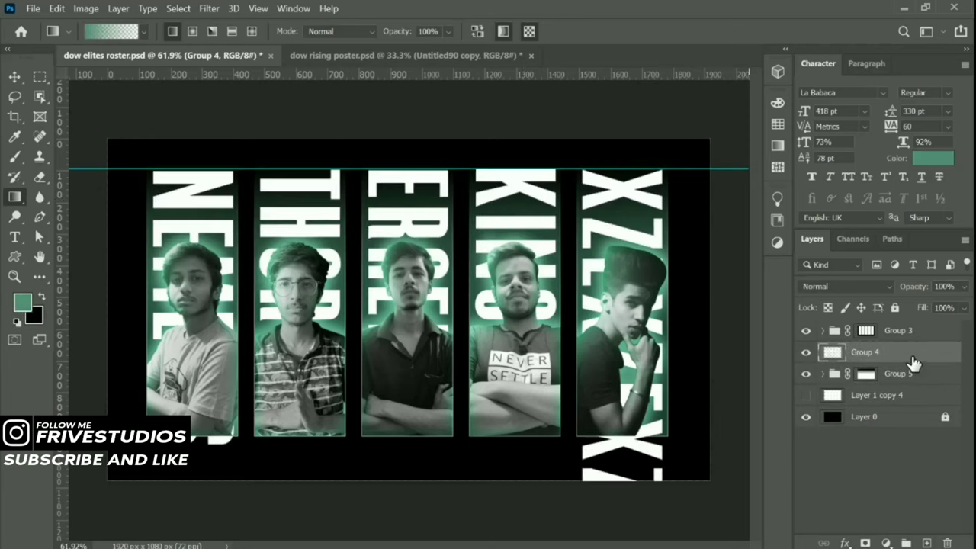
key(v)
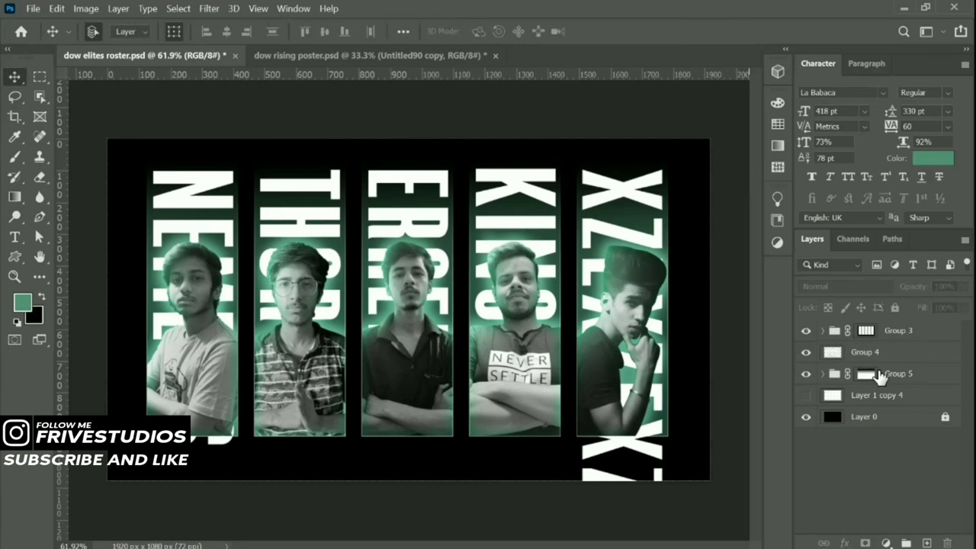
ctrl+click(831, 395)
click(865, 351)
Delete the name text outside the panel columns and clear the selection.
key(e)
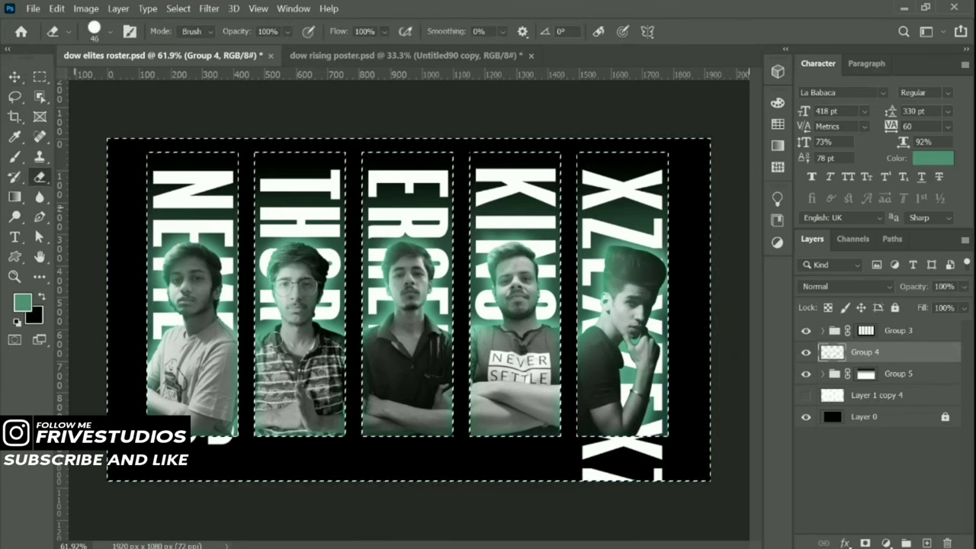
key(Delete)
key(ctrl+d)
key(v)
scroll(324, 293, up, 2)
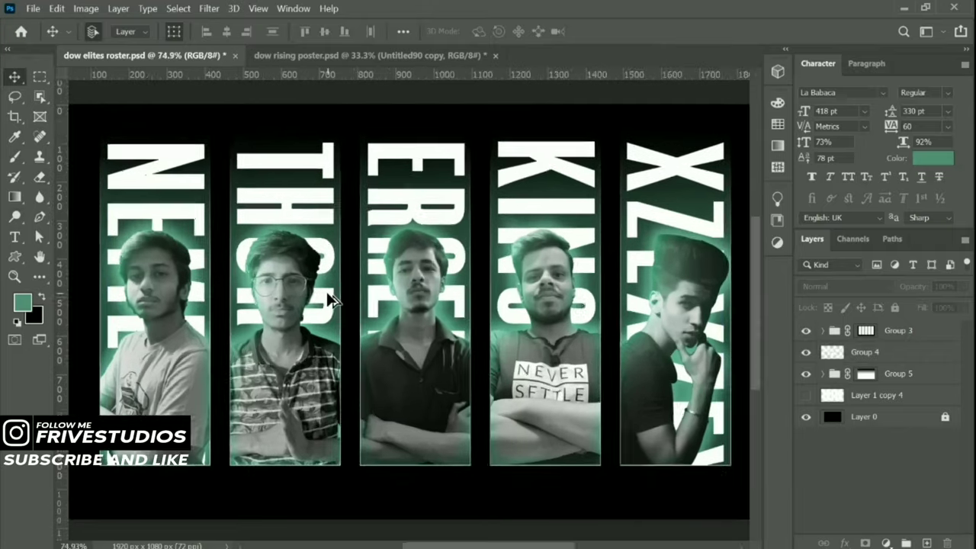
scroll(324, 293, down, 1)
Merge Group 4 into one name layer, duplicate it, and set the copy's fill to 0%.
click(864, 352)
ctrl+click(831, 352)
key(m)
click(69, 112)
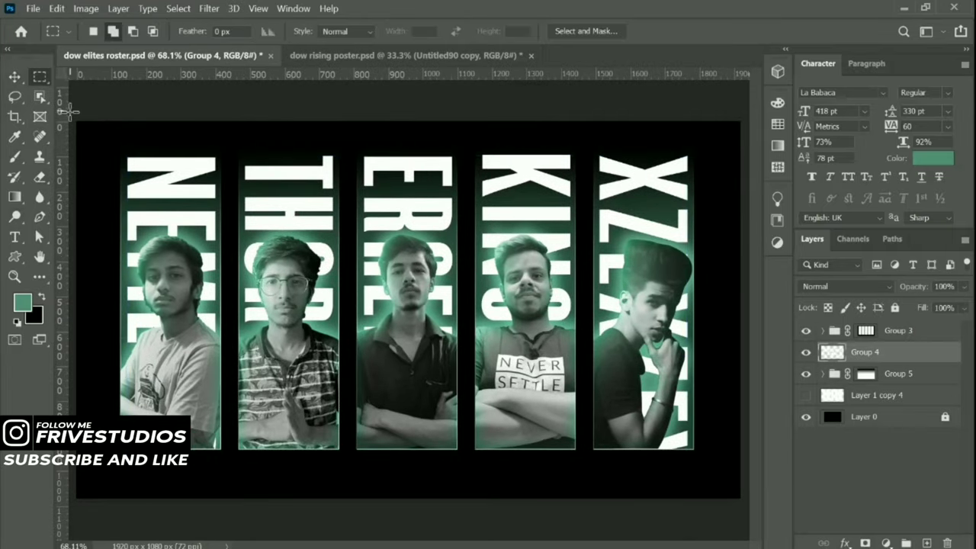
shift+click(866, 374)
key(ctrl+e)
key(ctrl+j)
key(v)
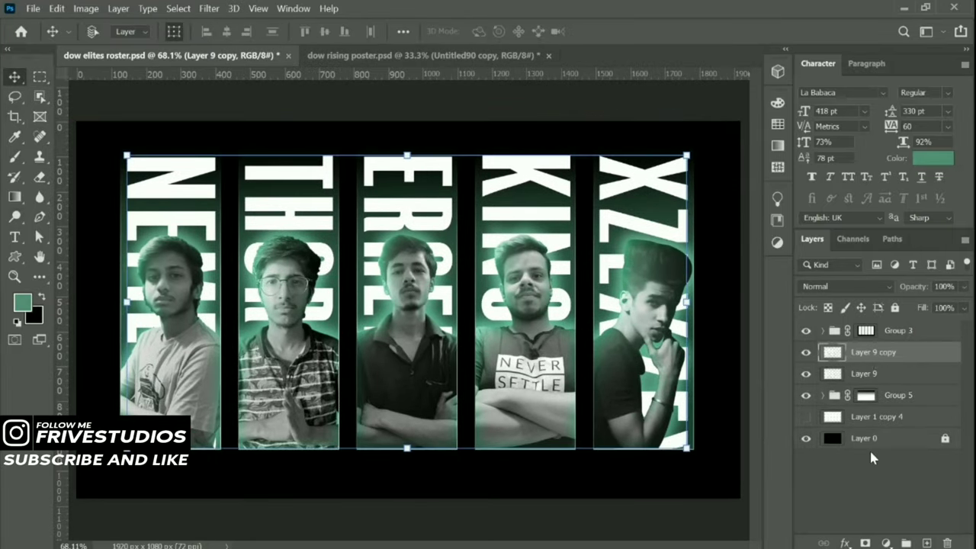
text(0)
key(Return)
Give the 0%-fill name copy a 2 px Stroke effect.
key(w)
click(843, 543)
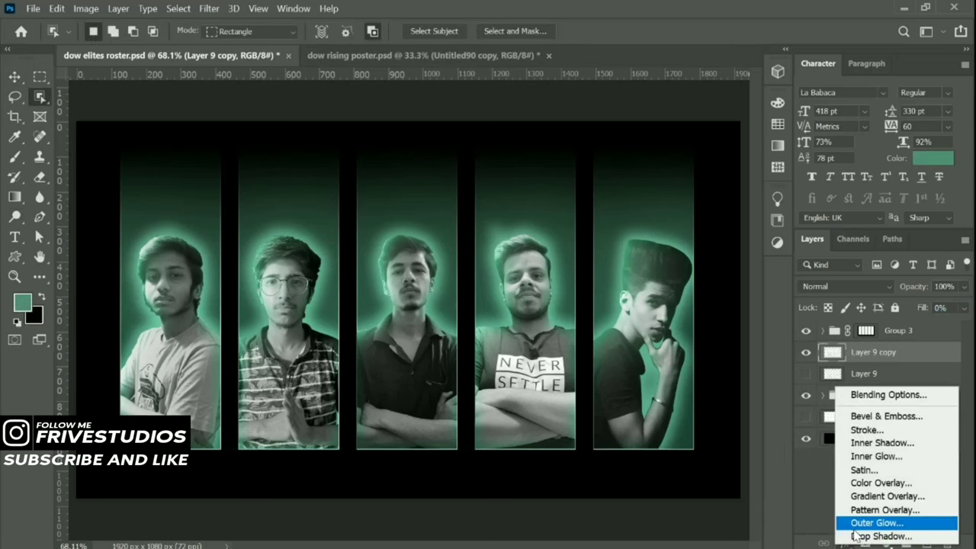
click(865, 430)
drag(100, 165, 191, 363)
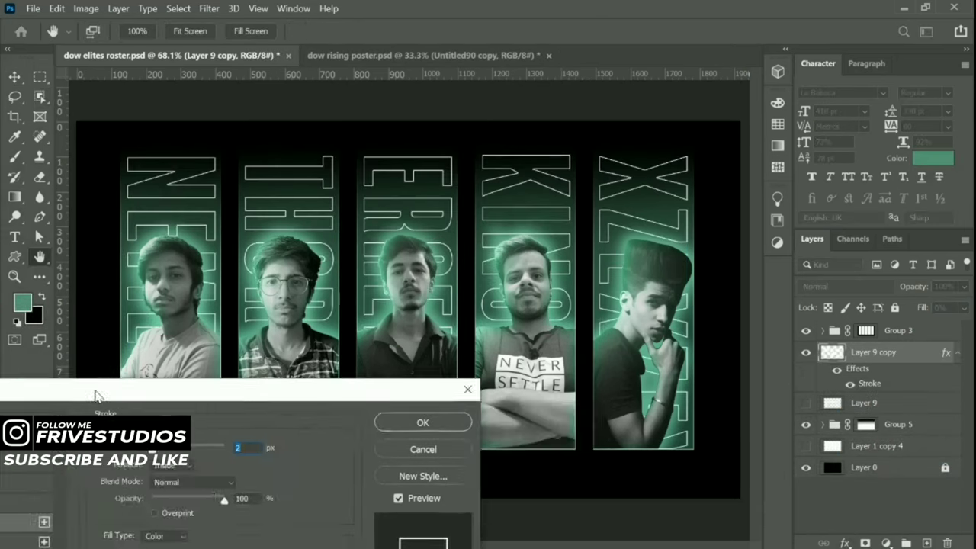
click(632, 394)
key(v)
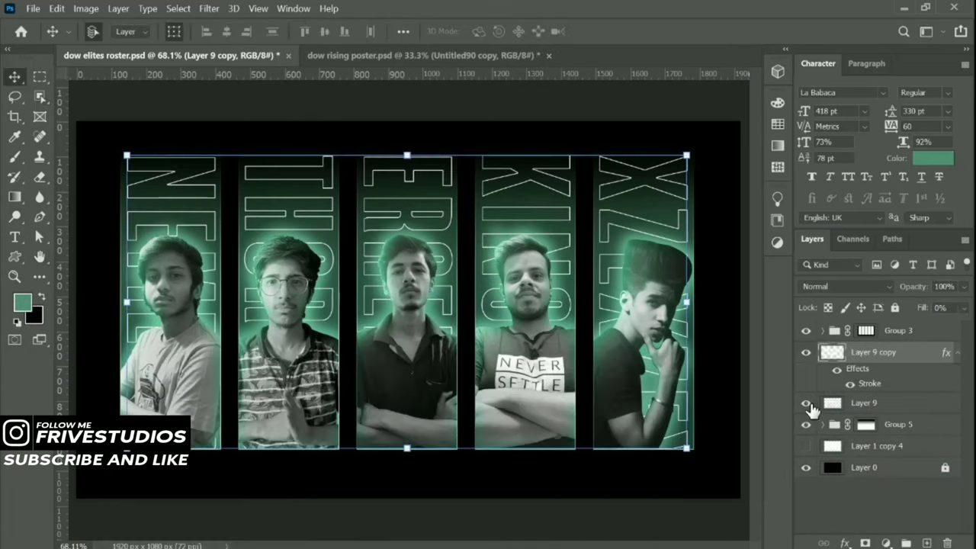
Try a 15% fill on Layer 9, then delete the outlined Layer 9 copy.
click(806, 403)
click(864, 403)
text(15)
key(Return)
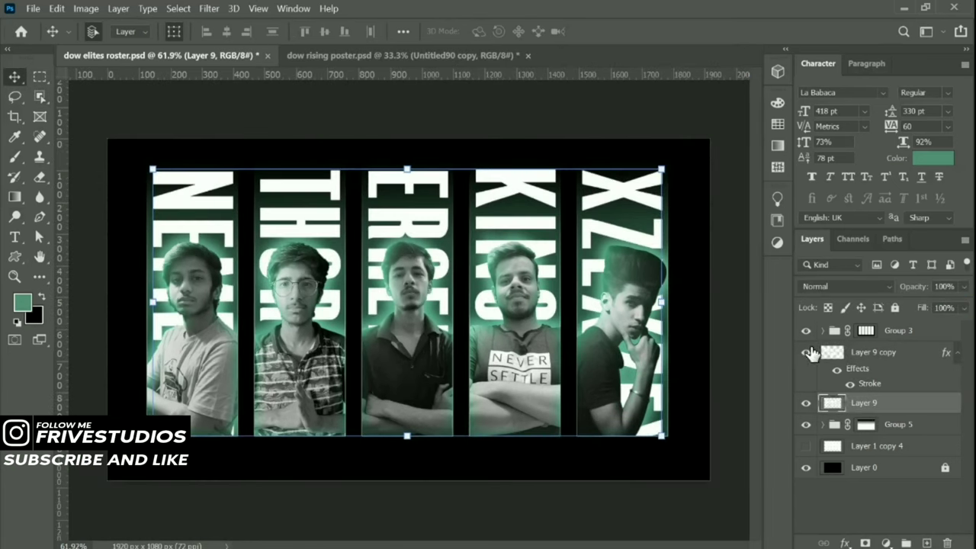
click(806, 352)
click(939, 353)
key(Delete)
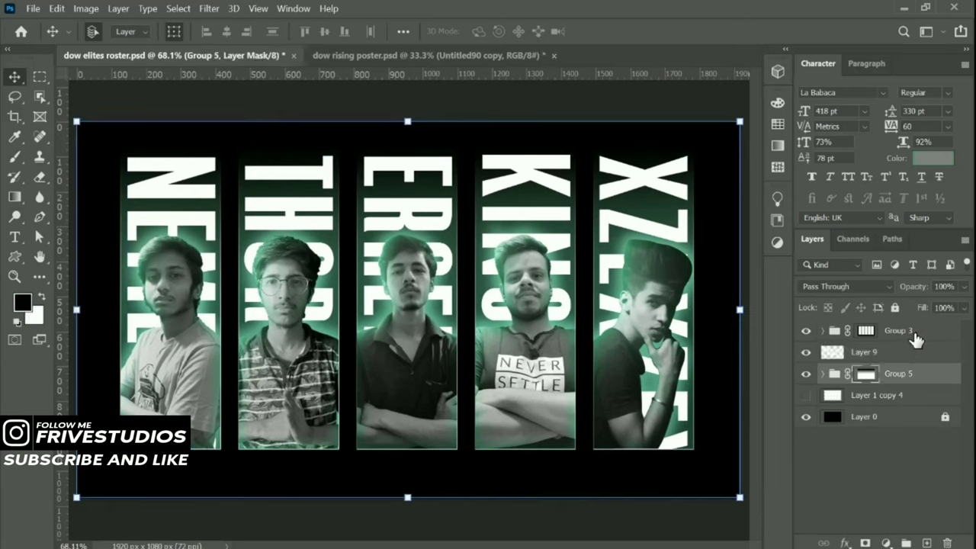
Group the poster layers into Group 6 and stamp a merged copy above it.
key(ctrl+g)
key(ctrl+j)
key(ctrl+e)
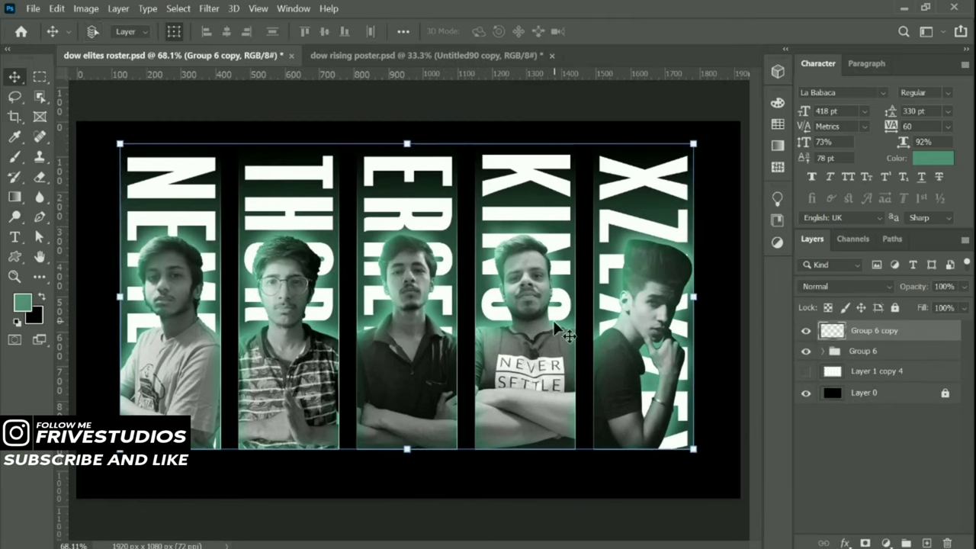